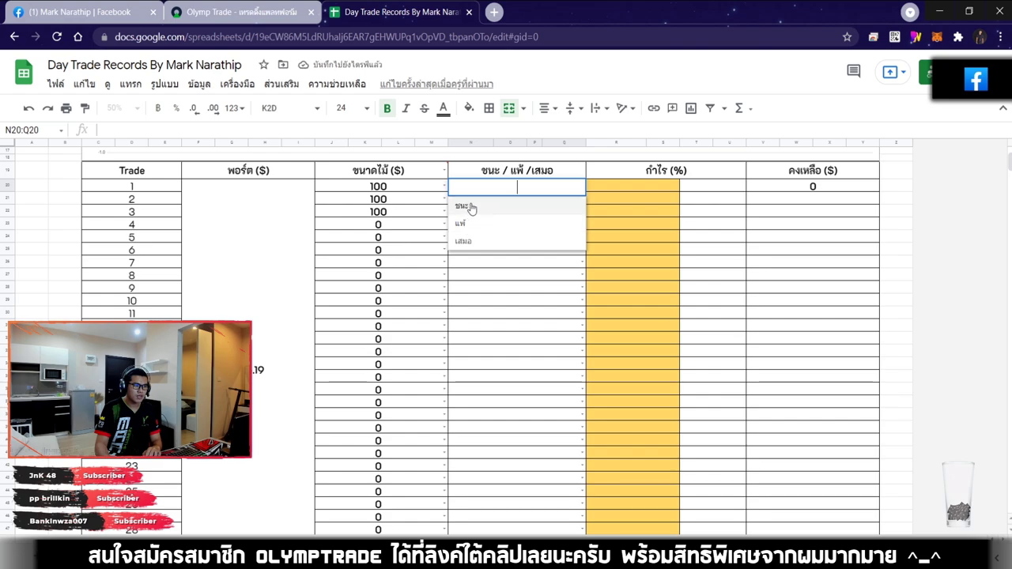
Set the results of trades 1 and 2 to ชนะ and of trade 3 to แพ้.
{"action": "left_click", "coordinate": [514, 207]}
{"action": "left_click", "coordinate": [510, 199]}
{"action": "left_click", "coordinate": [503, 220]}
{"action": "left_click", "coordinate": [502, 217]}
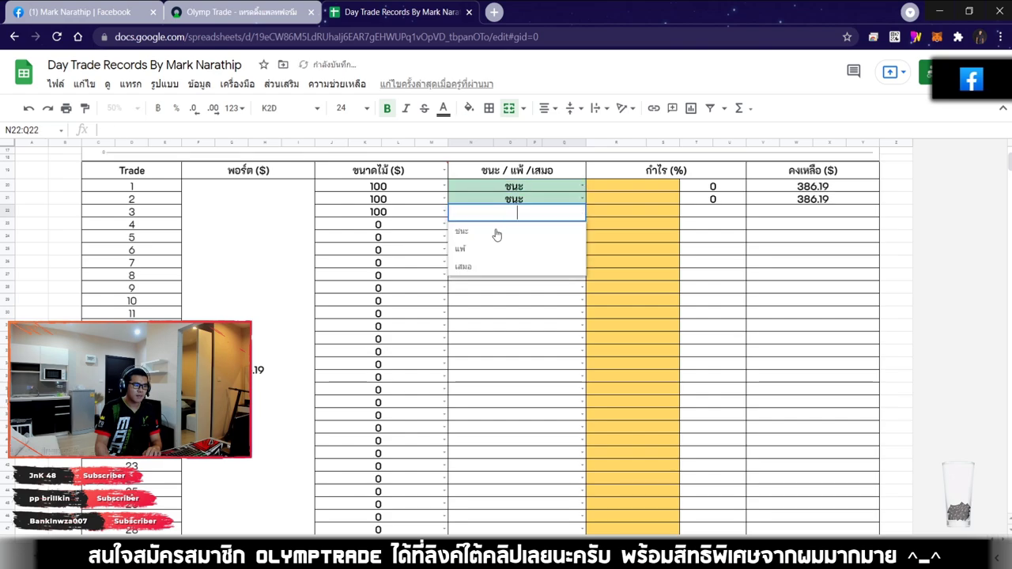
{"action": "left_click", "coordinate": [515, 245]}
Enter 80 as the profit percentage for trades 1 to 3 and select the total profit cell in the summary row.
{"action": "left_click", "coordinate": [630, 187]}
{"action": "type", "text": "80"}
{"action": "key", "text": "Return"}
{"action": "type", "text": "80"}
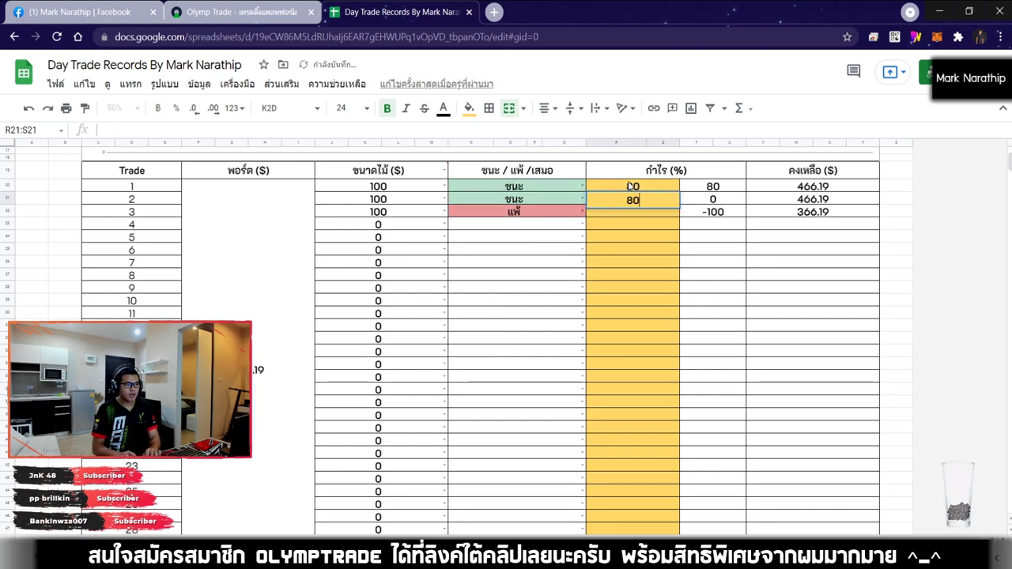
{"action": "key", "text": "Return"}
{"action": "type", "text": "80"}
{"action": "key", "text": "Return"}
{"action": "scroll", "coordinate": [642, 209], "scroll_direction": "down", "scroll_amount": 5}
{"action": "scroll", "coordinate": [642, 209], "scroll_direction": "down", "scroll_amount": 2}
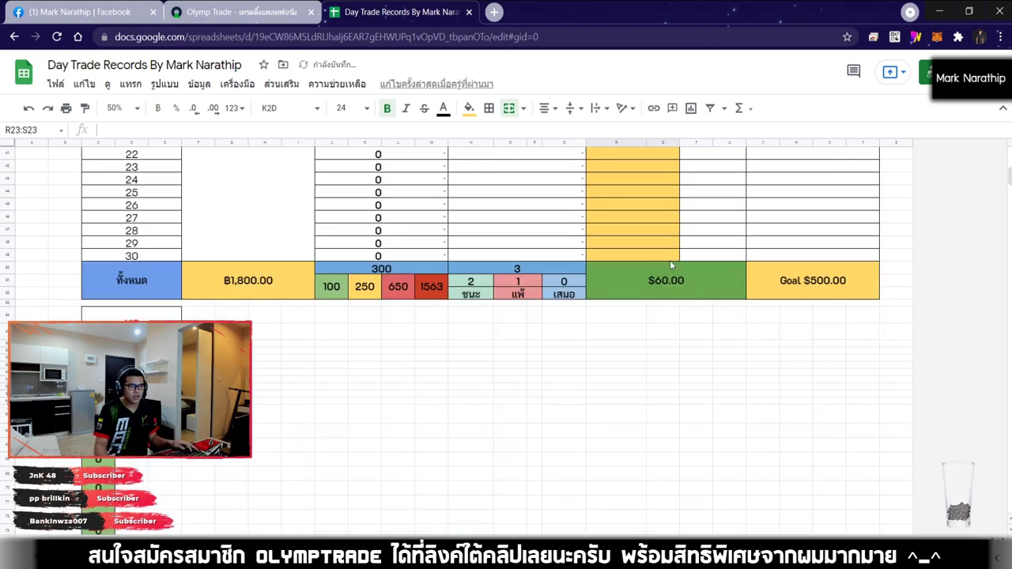
{"action": "left_click", "coordinate": [684, 294]}
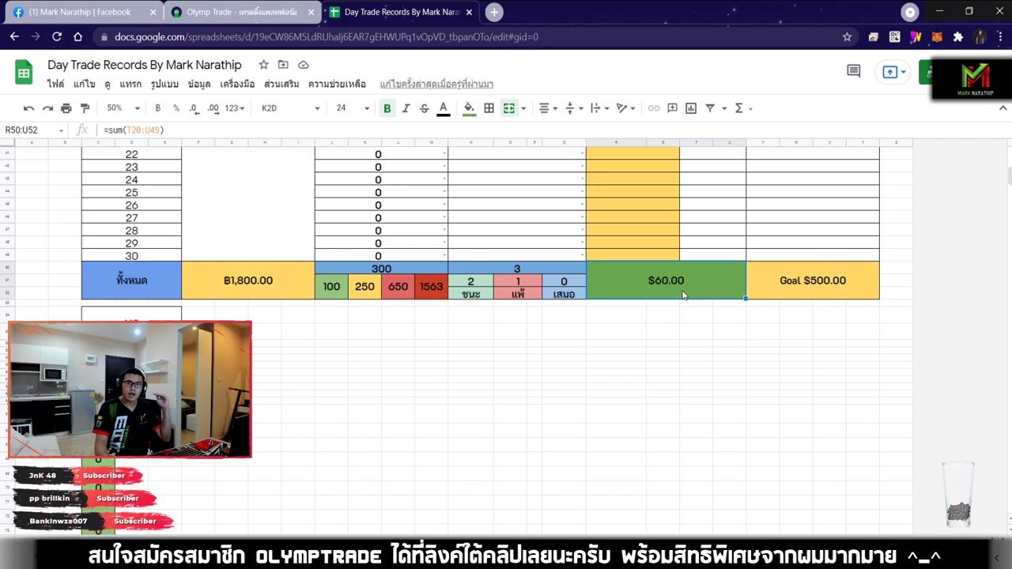
Change the result of trade 2 to แพ้ and select the total profit cell again.
{"action": "scroll", "coordinate": [684, 294], "scroll_direction": "up", "scroll_amount": 5}
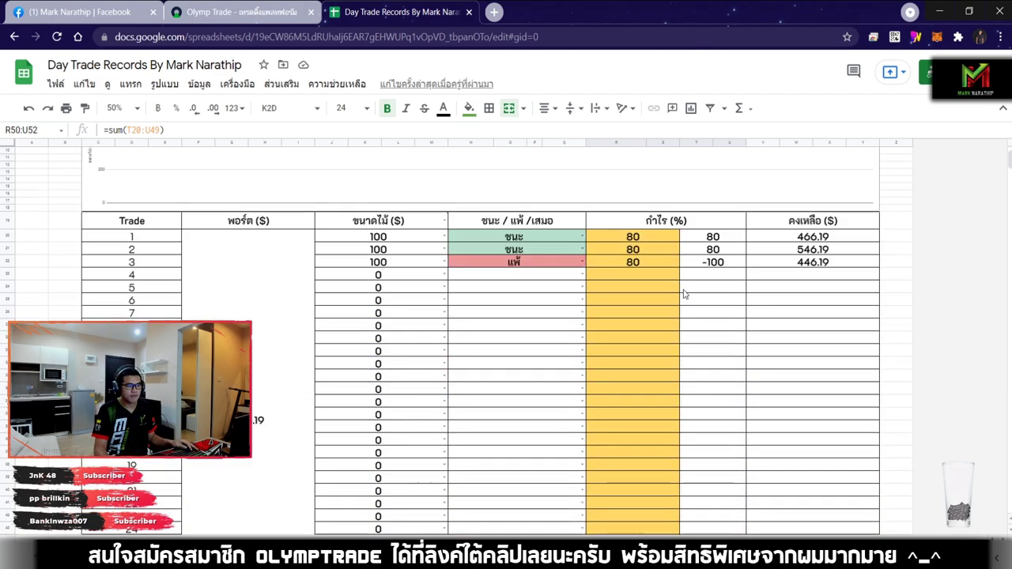
{"action": "left_click", "coordinate": [523, 254]}
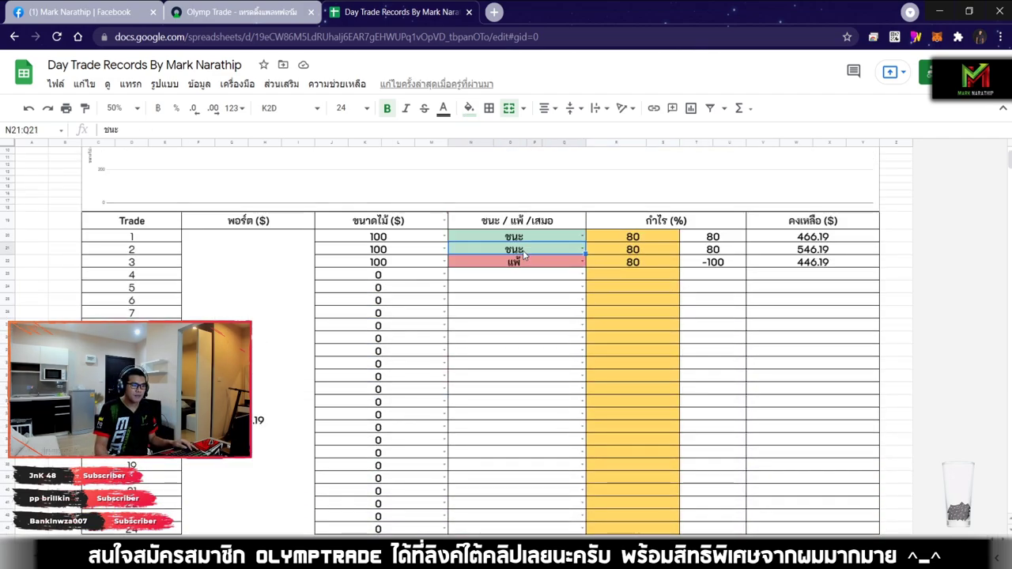
{"action": "double_click", "coordinate": [523, 253]}
{"action": "left_click", "coordinate": [475, 286]}
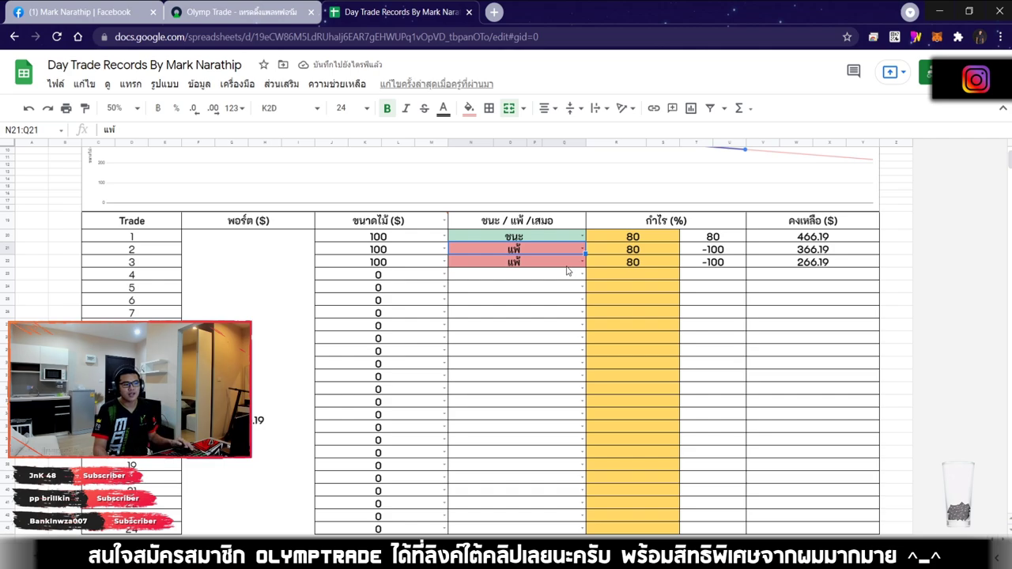
{"action": "scroll", "coordinate": [567, 270], "scroll_direction": "down", "scroll_amount": 5}
{"action": "scroll", "coordinate": [567, 271], "scroll_direction": "down", "scroll_amount": 1}
{"action": "left_click", "coordinate": [633, 234]}
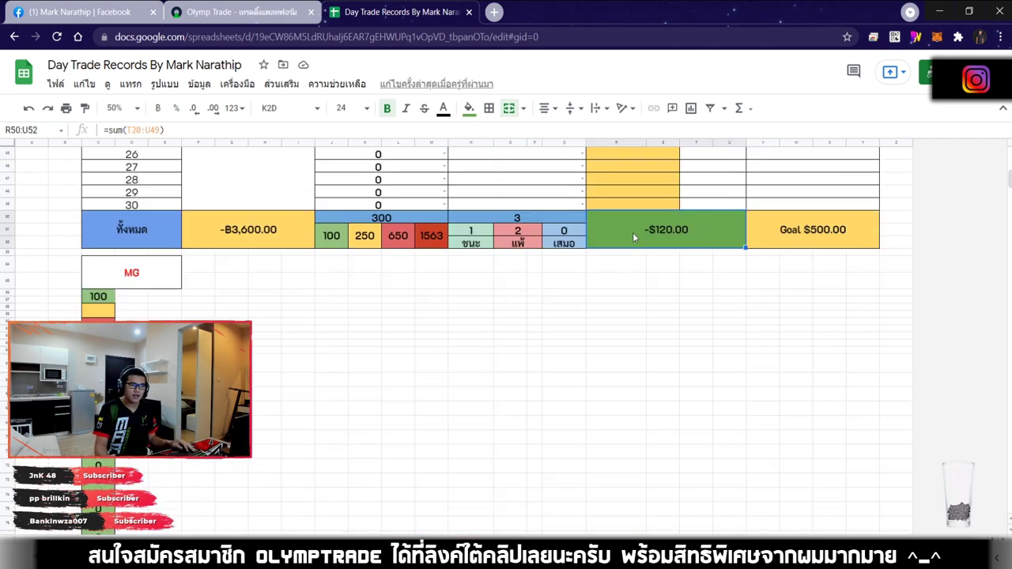
Switch to Olymp Trade and look through the EUR CAD, GBP JPY and EUR NZD charts.
{"action": "left_click", "coordinate": [238, 12]}
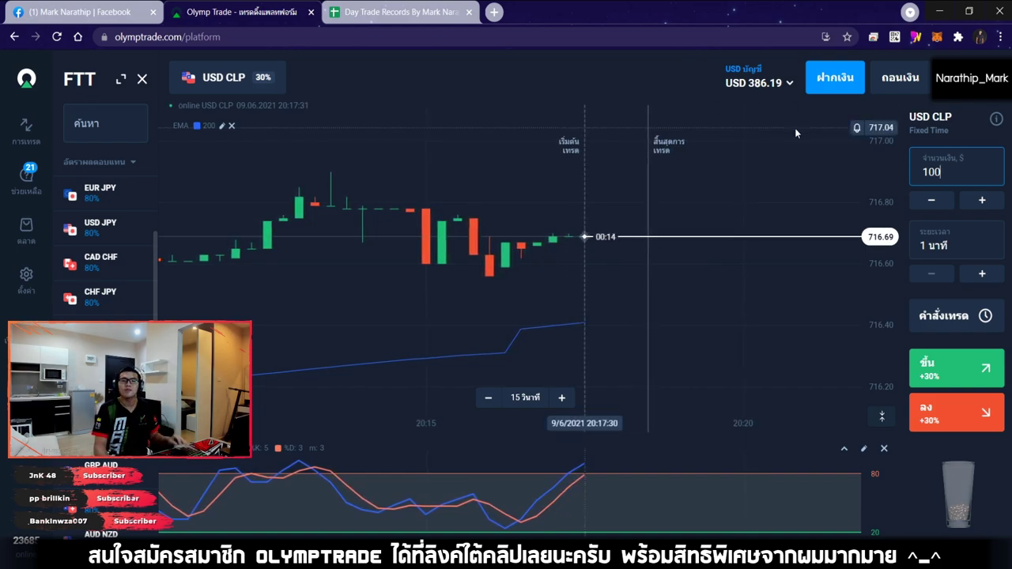
{"action": "key", "text": "ctrl+Tab"}
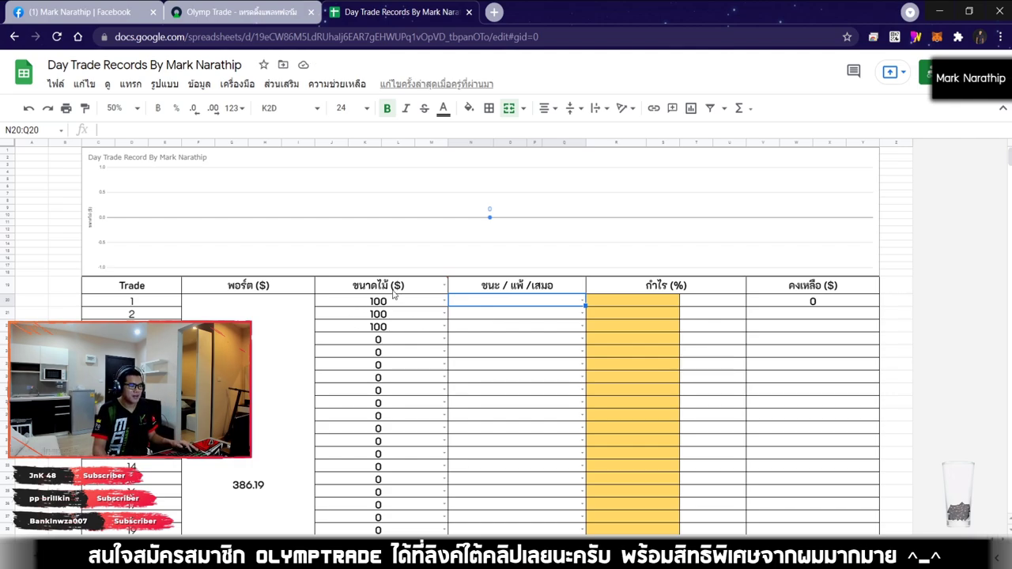
{"action": "key", "text": "ctrl+shift+Tab"}
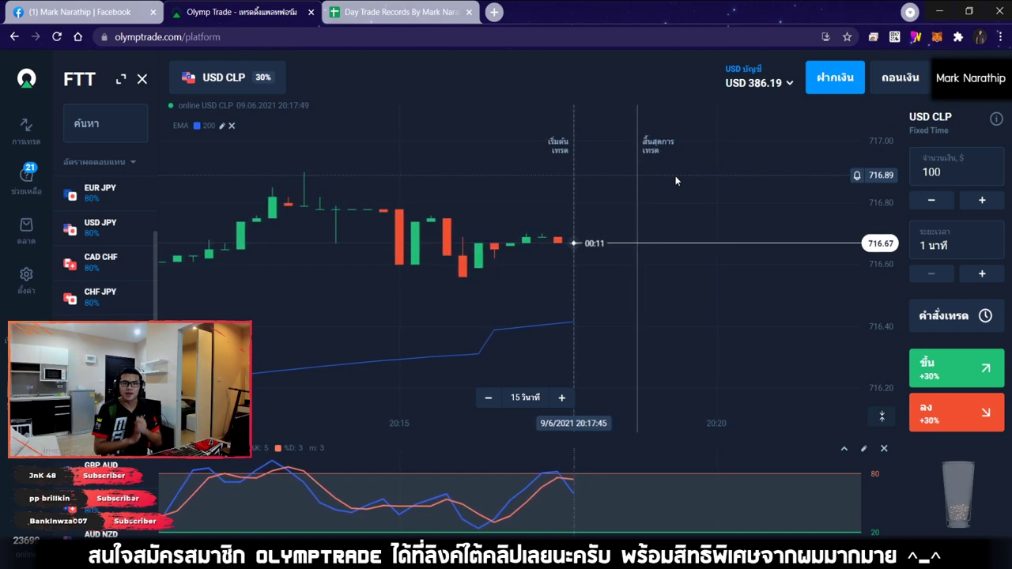
{"action": "scroll", "coordinate": [109, 210], "scroll_direction": "up", "scroll_amount": 5}
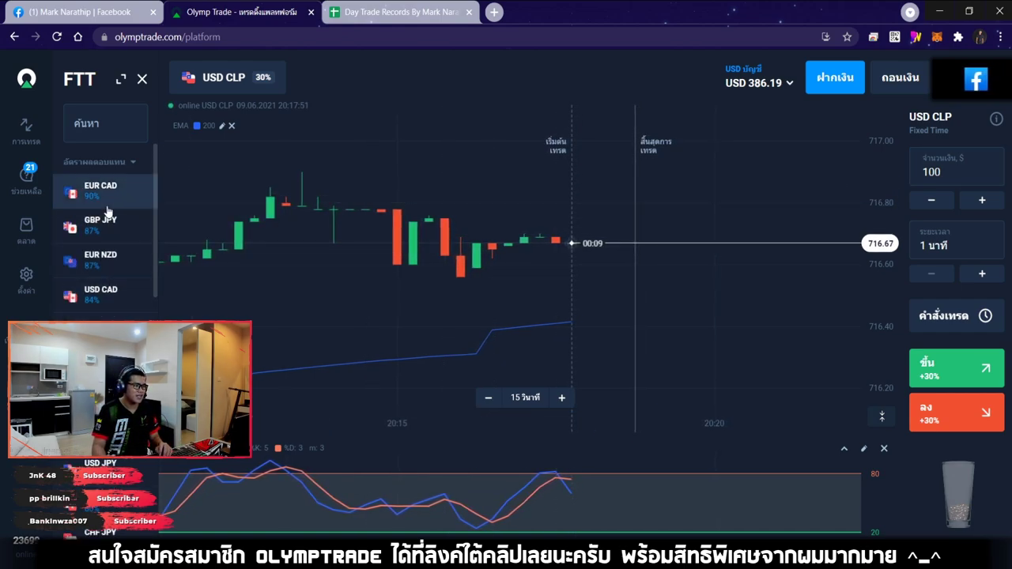
{"action": "left_click", "coordinate": [107, 204]}
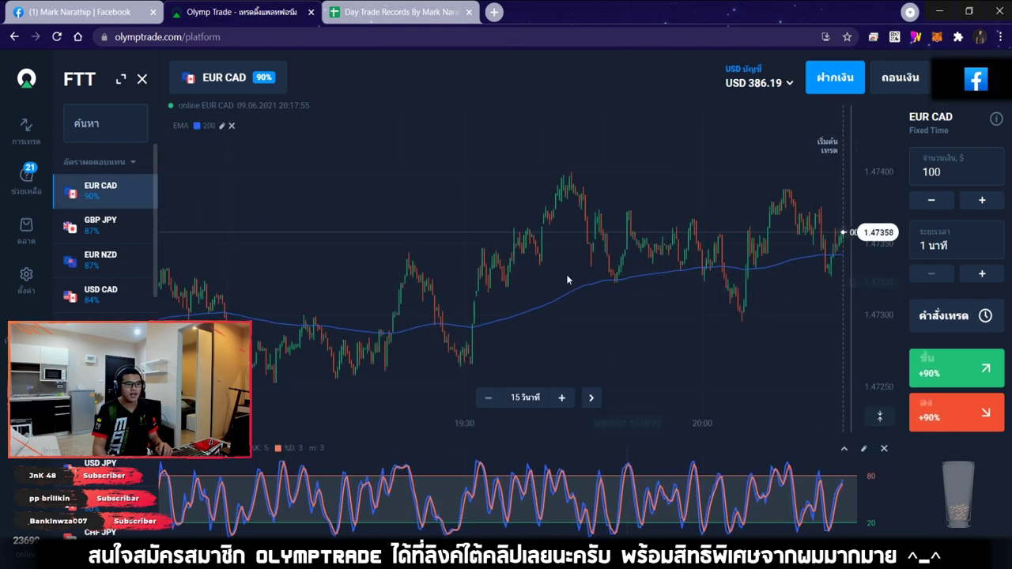
{"action": "left_click", "coordinate": [101, 224]}
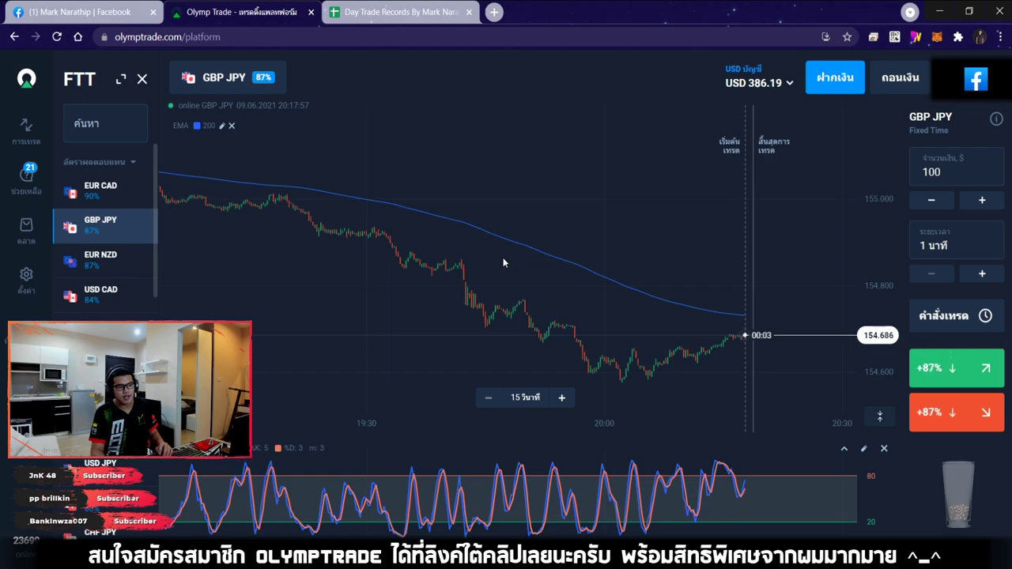
{"action": "left_click", "coordinate": [157, 269]}
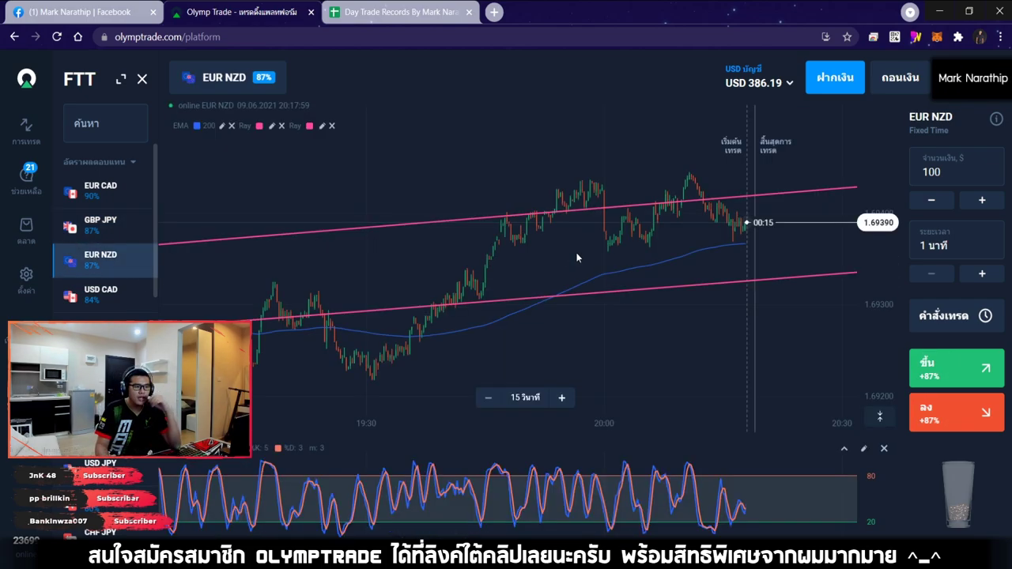
Open the USD CAD chart and place a $100 one-minute trade on a rising price.
{"action": "left_click", "coordinate": [155, 291]}
{"action": "left_click_drag", "start_coordinate": [725, 273], "coordinate": [257, 366]}
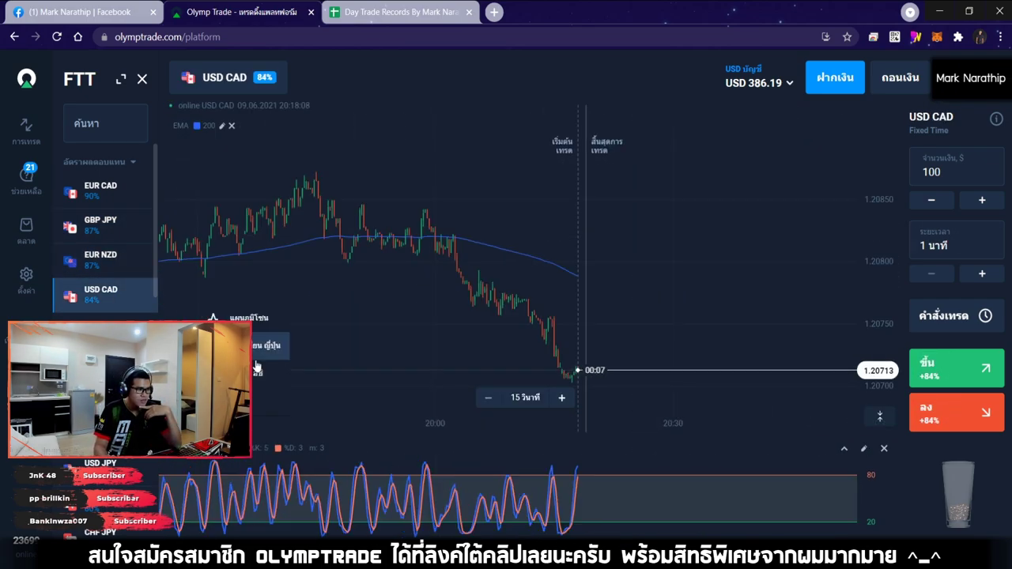
{"action": "scroll", "coordinate": [586, 320], "scroll_direction": "up", "scroll_amount": 10}
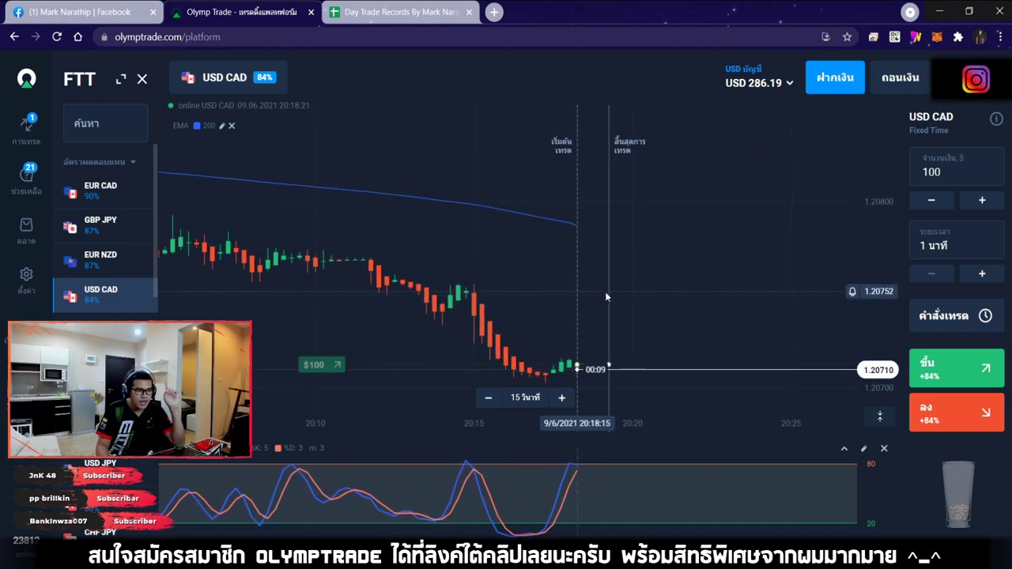
Open the screen drawing tools and try a straight arrow along the USD CAD downtrend.
{"action": "scroll", "coordinate": [593, 364], "scroll_direction": "down", "scroll_amount": 2}
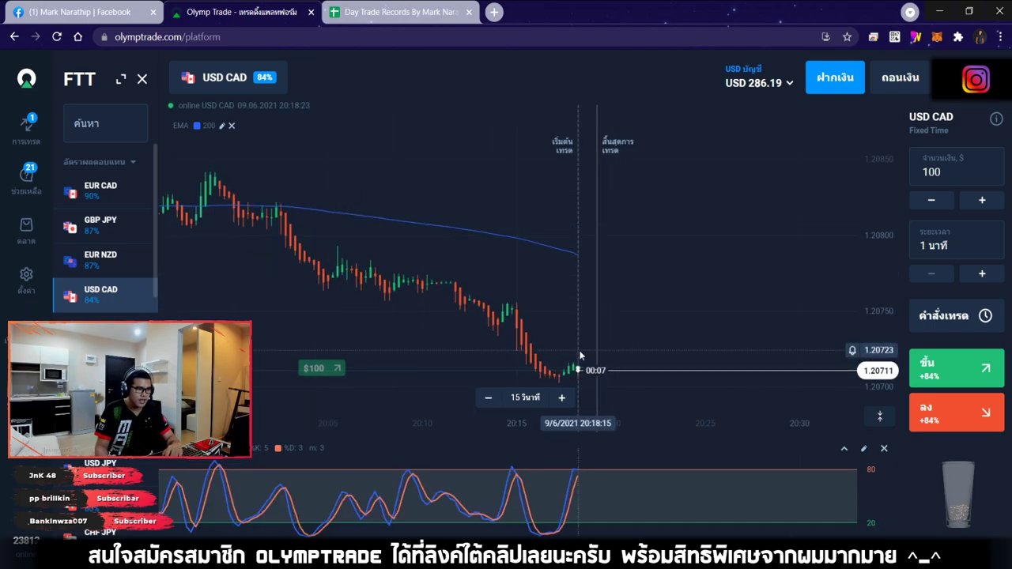
{"action": "scroll", "coordinate": [579, 349], "scroll_direction": "down", "scroll_amount": 1}
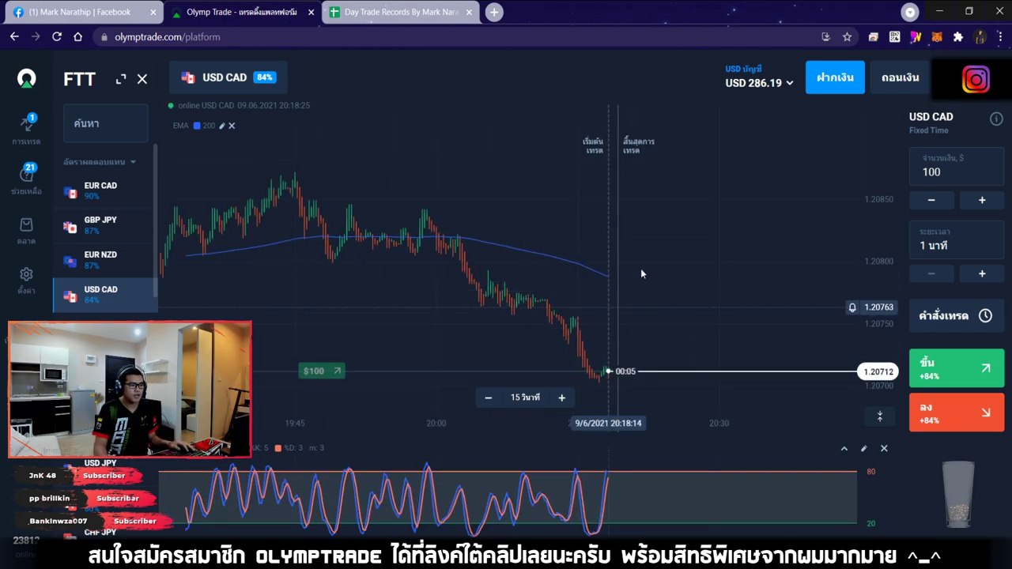
{"action": "left_click", "coordinate": [917, 36]}
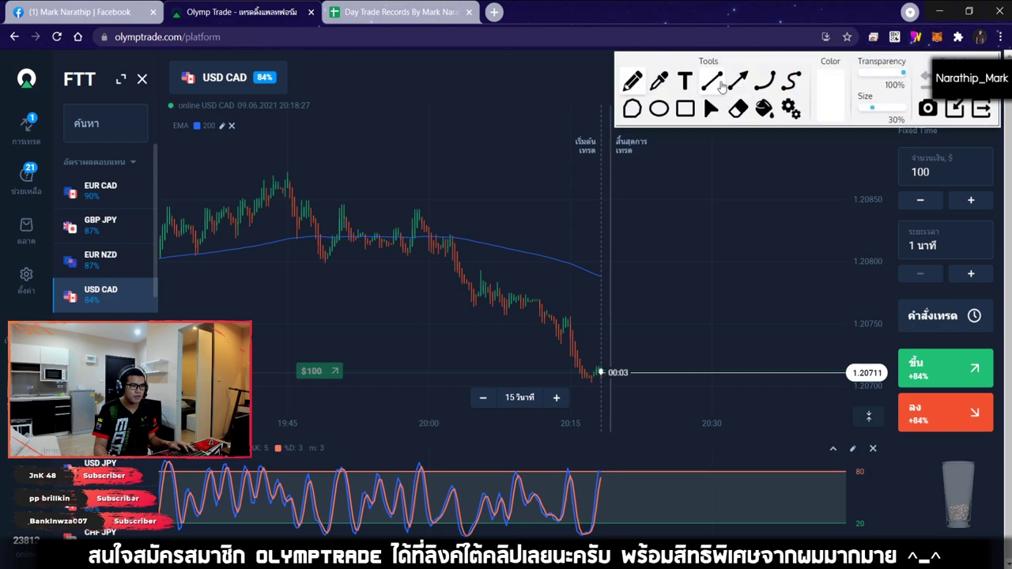
{"action": "left_click_drag", "start_coordinate": [407, 205], "coordinate": [593, 363]}
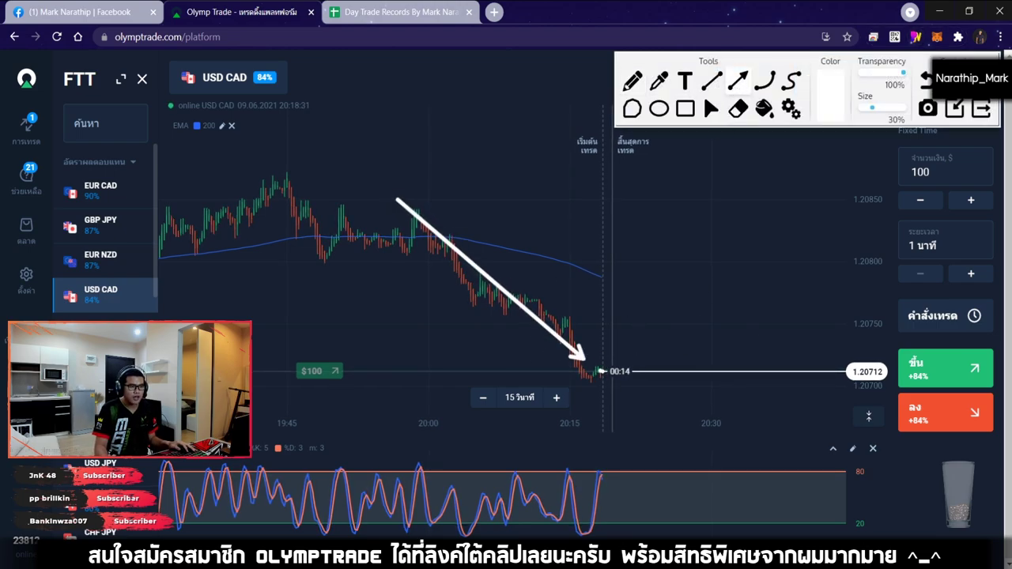
{"action": "key", "text": "ctrl+z"}
{"action": "left_click", "coordinate": [712, 110]}
Draw a falling arrow along the downtrend and rising arrows from the price low and the stochastic low, and clear them.
{"action": "scroll", "coordinate": [539, 275], "scroll_direction": "up", "scroll_amount": 4}
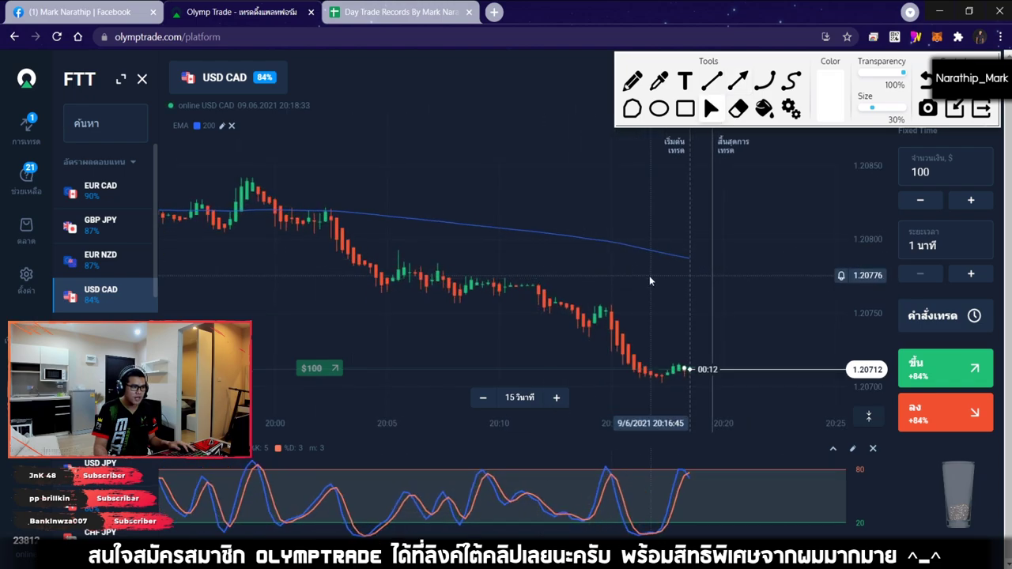
{"action": "left_click", "coordinate": [735, 80]}
{"action": "left_click_drag", "start_coordinate": [240, 164], "coordinate": [639, 368]}
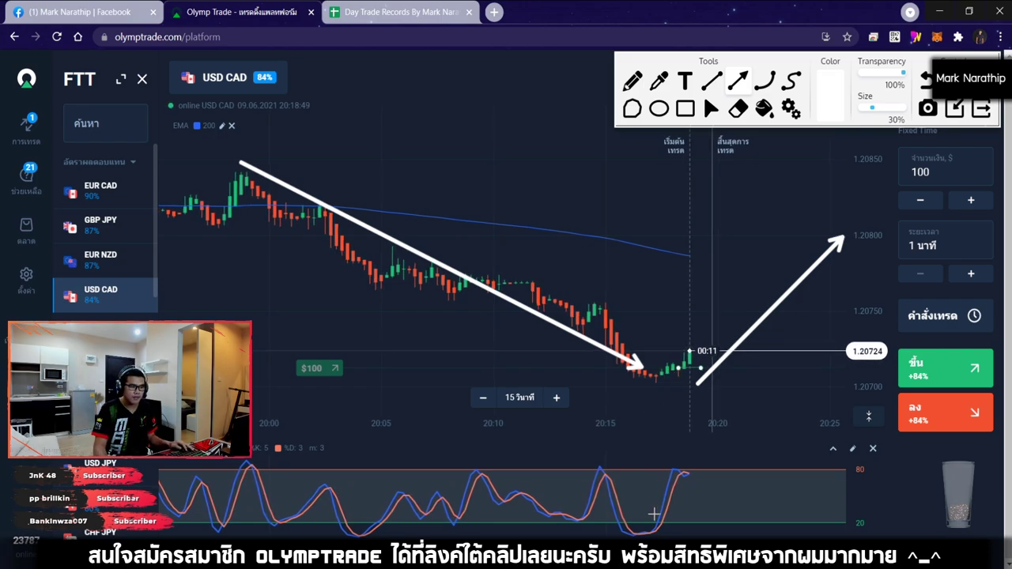
{"action": "left_click_drag", "start_coordinate": [648, 530], "coordinate": [717, 457]}
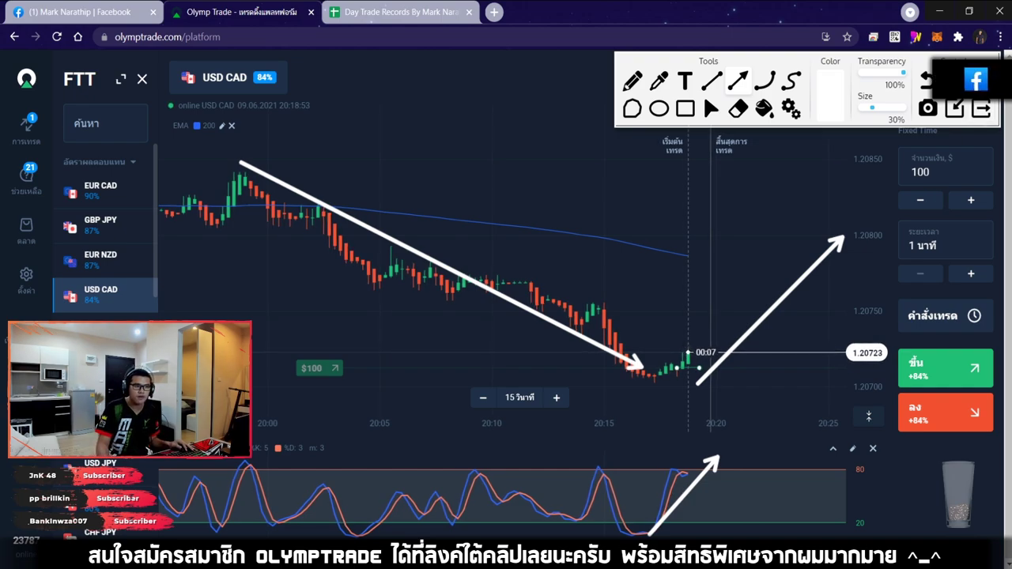
{"action": "left_click", "coordinate": [981, 80]}
Redraw the falling arrow with two rising arrows from the price low, clear them and close the drawing tools.
{"action": "mouse_move", "coordinate": [304, 206]}
{"action": "left_mouse_down"}
{"action": "mouse_move", "coordinate": [431, 261]}
{"action": "mouse_move", "coordinate": [660, 384]}
{"action": "mouse_move", "coordinate": [831, 250]}
{"action": "left_mouse_up"}
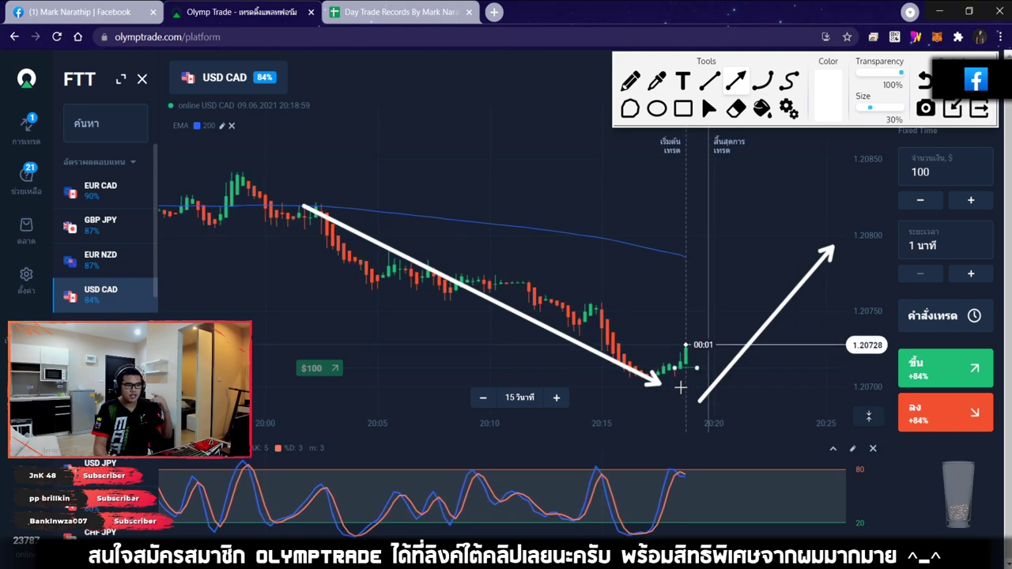
{"action": "left_click_drag", "start_coordinate": [682, 386], "coordinate": [764, 237]}
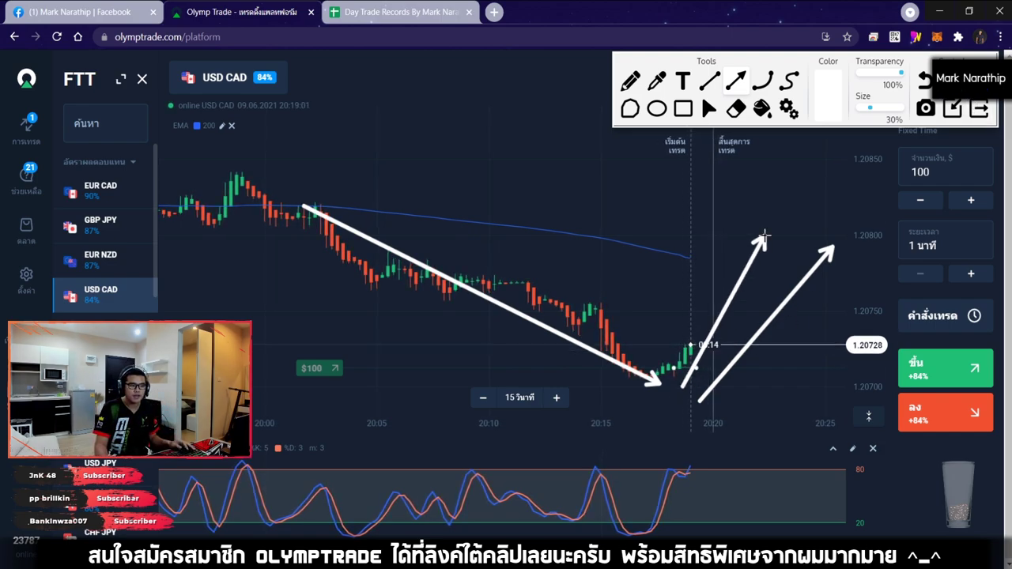
{"action": "left_click", "coordinate": [979, 80]}
{"action": "left_click", "coordinate": [978, 109]}
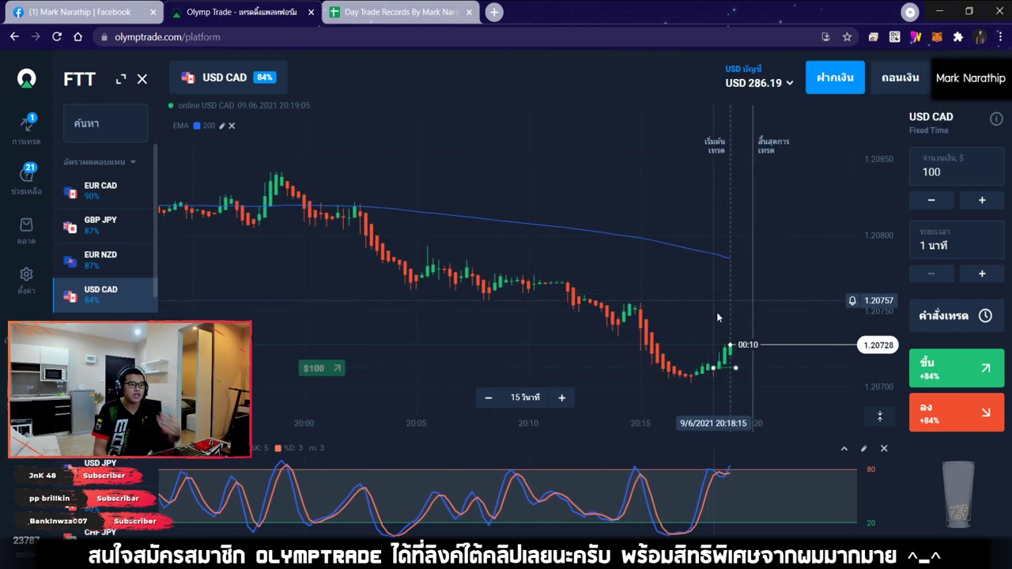
Examine the USD CAD candles around the open trade's entry until the trade closes.
{"action": "scroll", "coordinate": [709, 293], "scroll_direction": "down", "scroll_amount": 3}
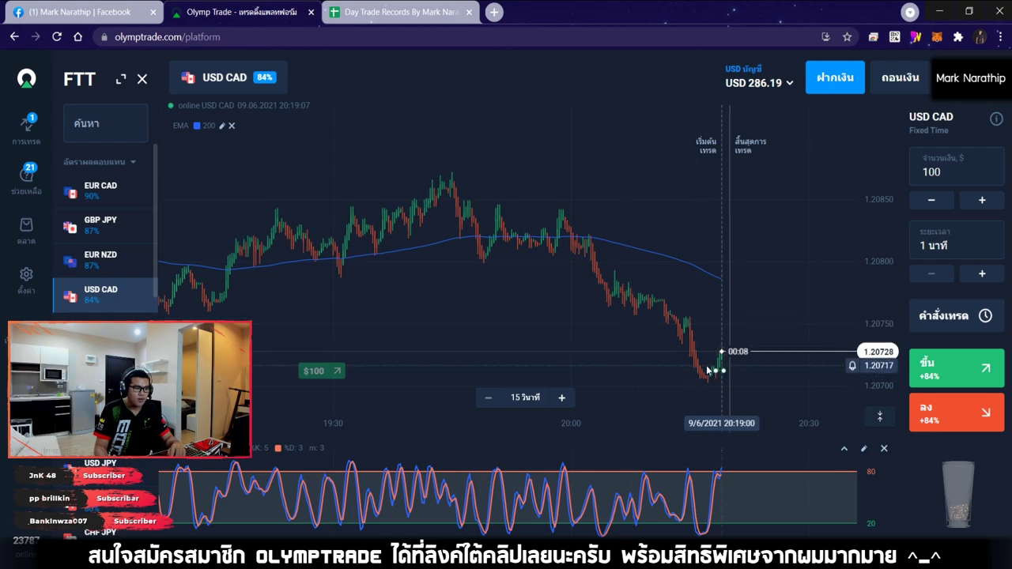
{"action": "scroll", "coordinate": [636, 336], "scroll_direction": "up", "scroll_amount": 3}
{"action": "scroll", "coordinate": [636, 335], "scroll_direction": "up", "scroll_amount": 3}
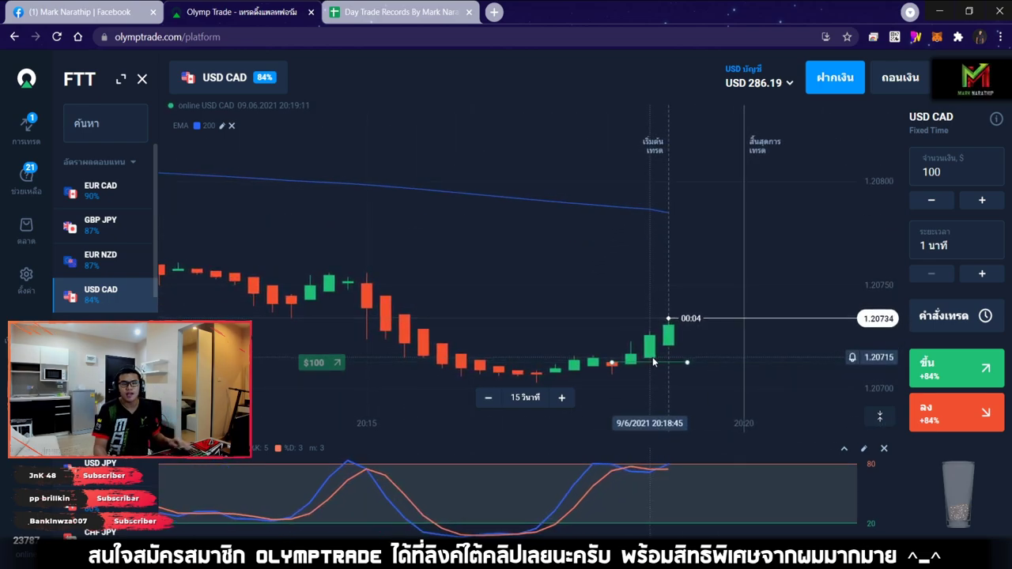
{"action": "scroll", "coordinate": [653, 364], "scroll_direction": "down", "scroll_amount": 1}
{"action": "left_click_drag", "start_coordinate": [655, 363], "coordinate": [693, 369]}
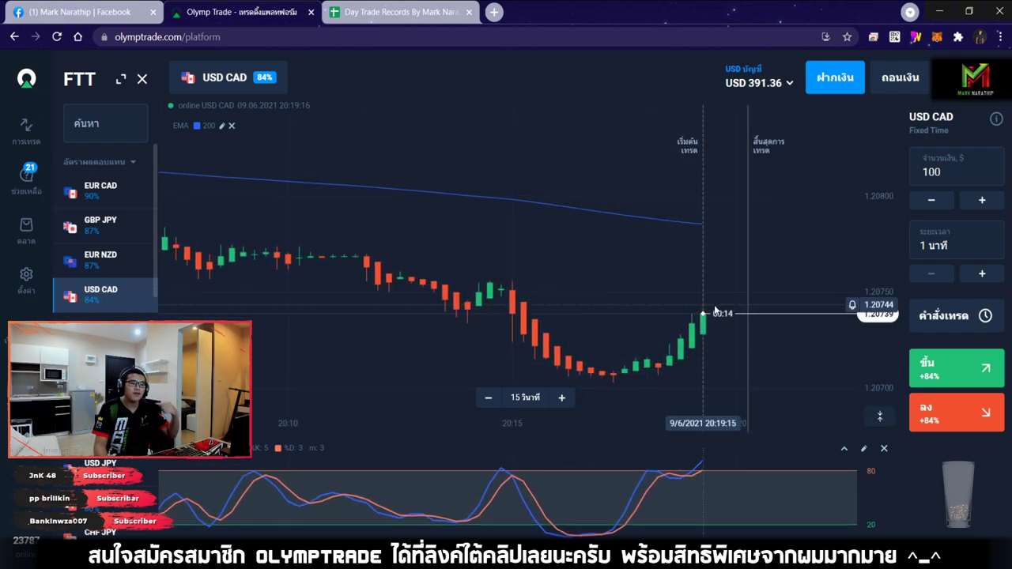
{"action": "scroll", "coordinate": [707, 361], "scroll_direction": "down", "scroll_amount": 3}
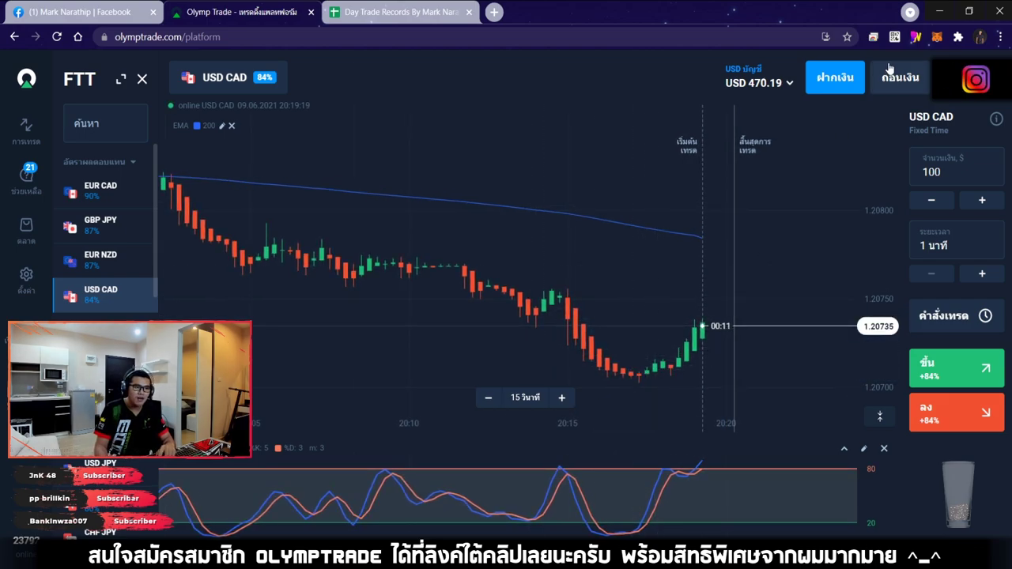
Mark the price low with freehand horizontal lines, circle the stochastic low, and sketch a rising arrow from the price low.
{"action": "left_click", "coordinate": [914, 37]}
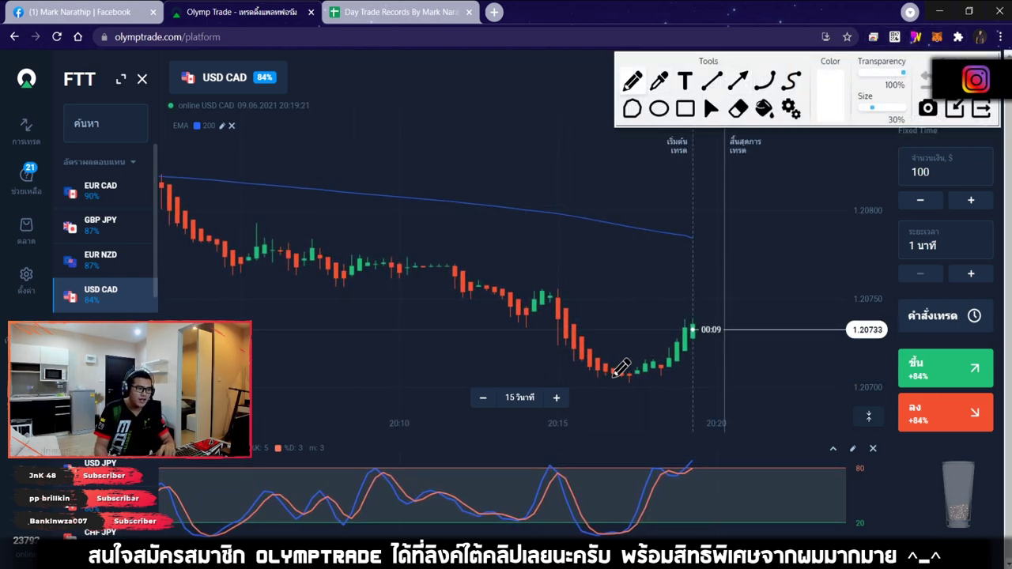
{"action": "left_click", "coordinate": [917, 85]}
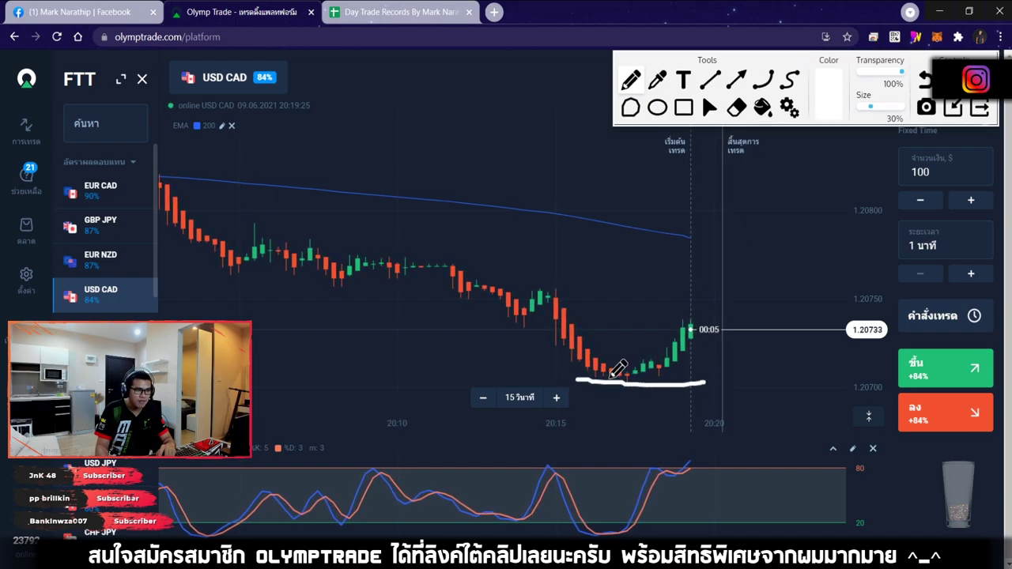
{"action": "mouse_move", "coordinate": [621, 504]}
{"action": "left_mouse_down"}
{"action": "mouse_move", "coordinate": [624, 536]}
{"action": "mouse_move", "coordinate": [589, 514]}
{"action": "left_mouse_up"}
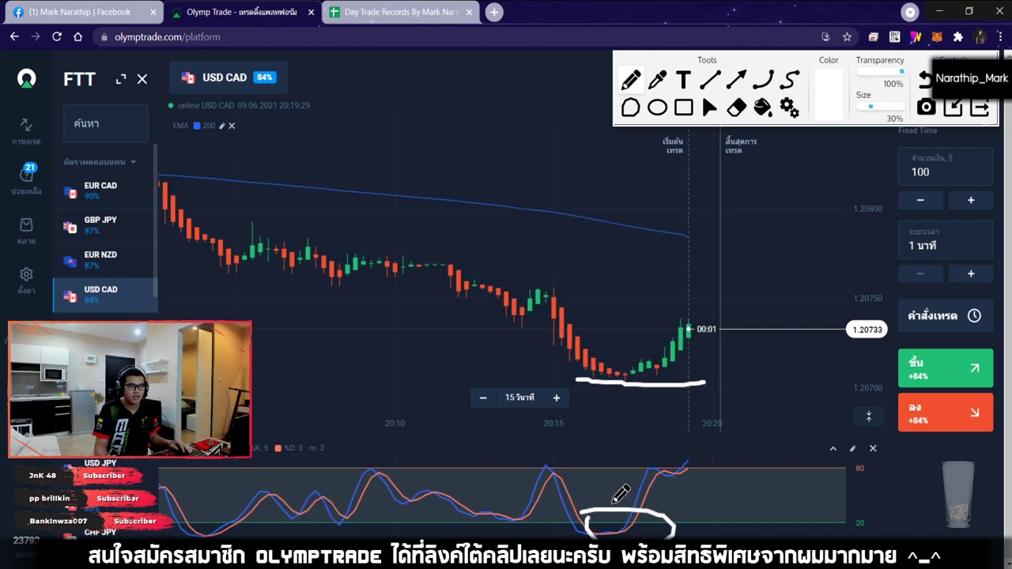
{"action": "mouse_move", "coordinate": [650, 409]}
{"action": "left_mouse_down"}
{"action": "mouse_move", "coordinate": [780, 294]}
{"action": "mouse_move", "coordinate": [781, 349]}
{"action": "left_mouse_up"}
{"action": "left_click_drag", "start_coordinate": [558, 382], "coordinate": [660, 371]}
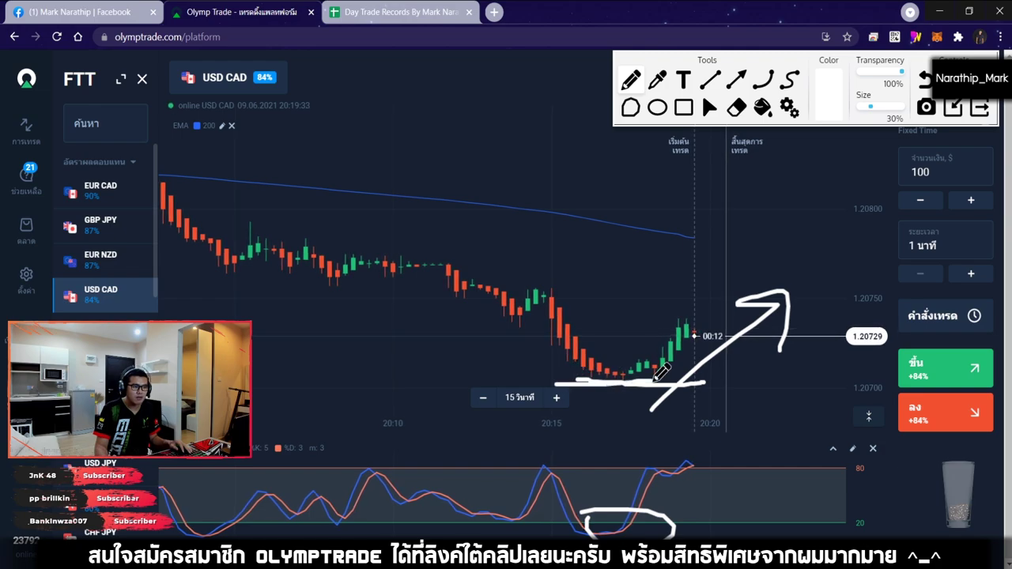
Sketch a second rising arrow above the USD CAD price low, close the drawing tools, and show a longer price history.
{"action": "left_click_drag", "start_coordinate": [703, 291], "coordinate": [671, 351]}
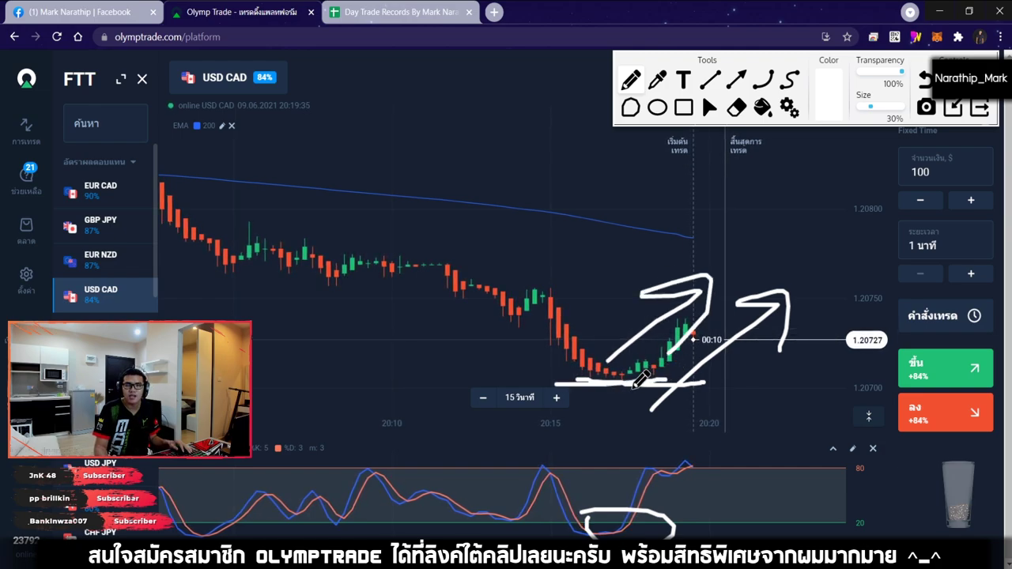
{"action": "left_click", "coordinate": [981, 109]}
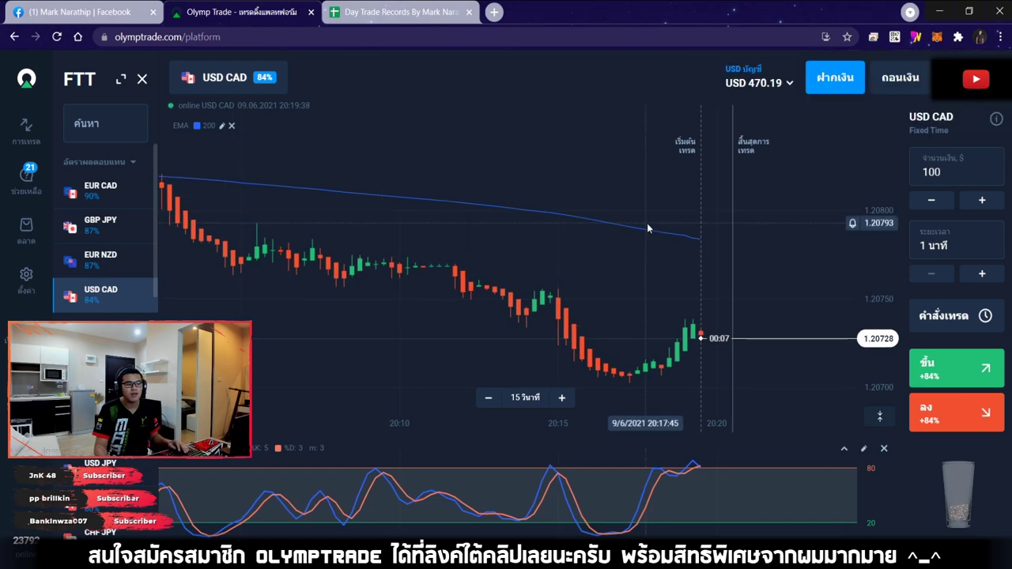
{"action": "scroll", "coordinate": [645, 259], "scroll_direction": "down", "scroll_amount": 3}
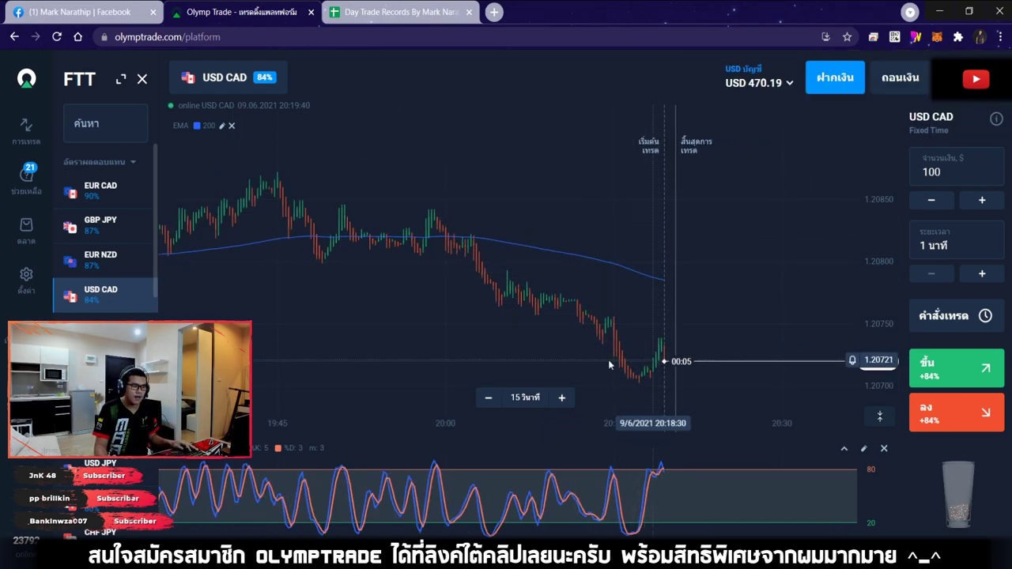
Switch to the Day Trade Records sheet and record trade 1 as ชนะ with an 84 percent profit.
{"action": "left_click", "coordinate": [402, 13]}
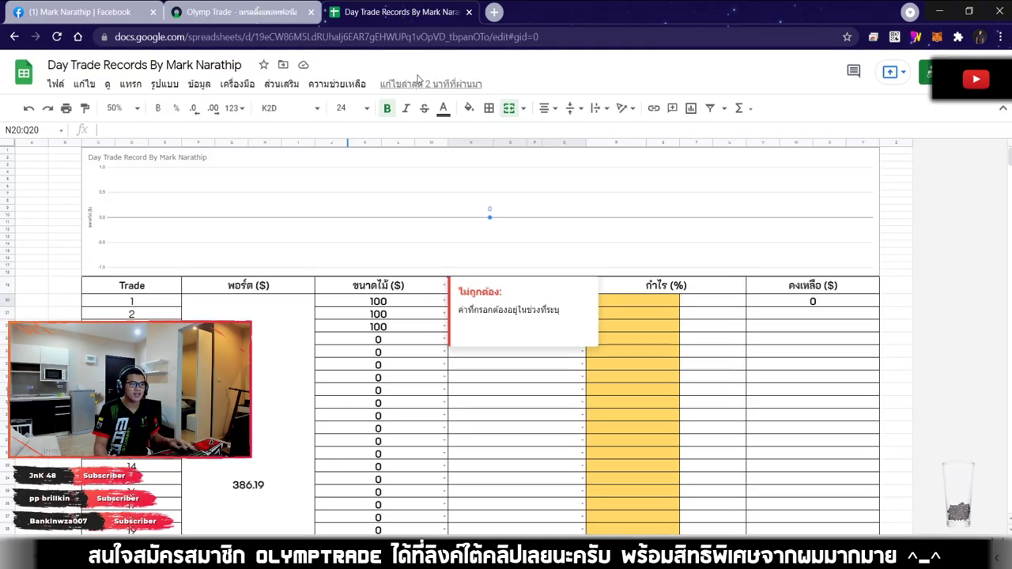
{"action": "left_click", "coordinate": [500, 392]}
{"action": "double_click", "coordinate": [509, 303]}
{"action": "left_click", "coordinate": [467, 322]}
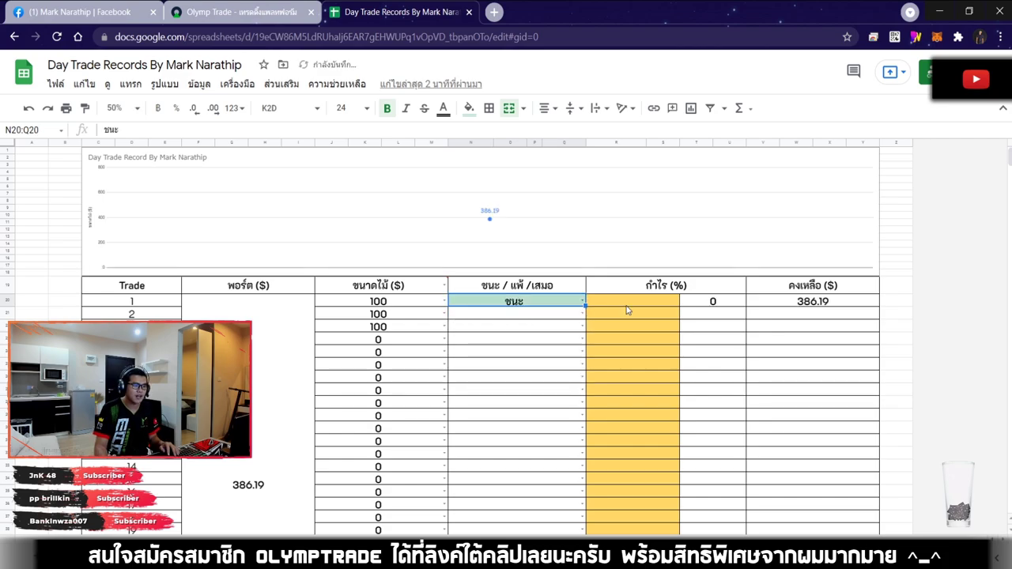
{"action": "left_click", "coordinate": [241, 12]}
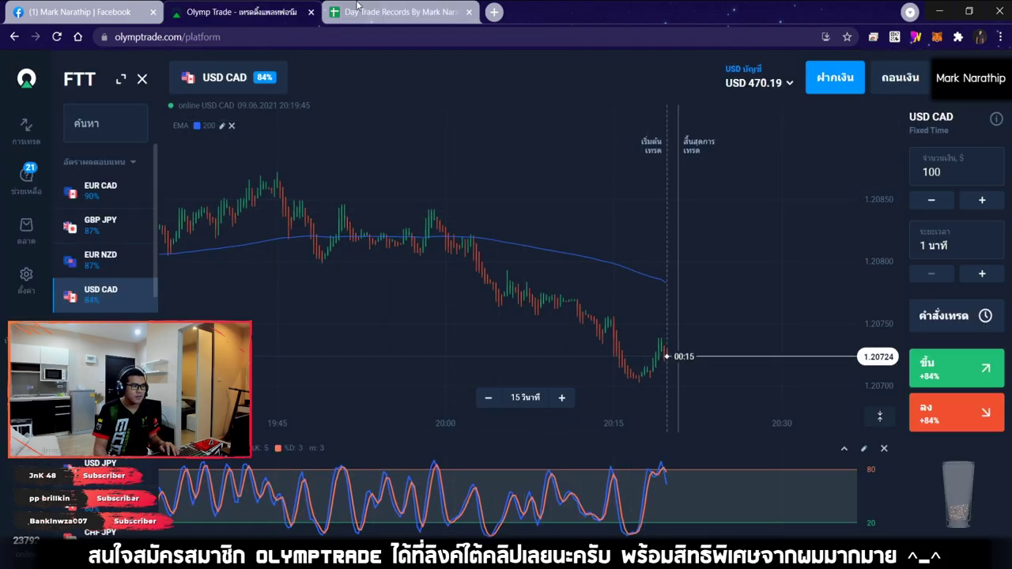
{"action": "left_click", "coordinate": [402, 12]}
{"action": "type", "text": "84"}
{"action": "key", "text": "Return"}
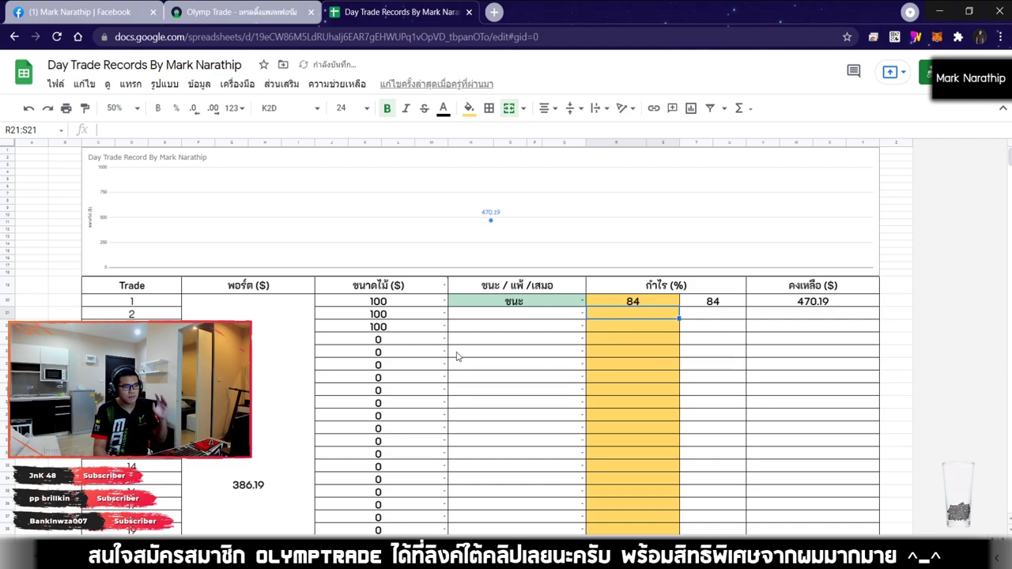
Compare the Olymp Trade account balance with the sheet's trade 1 profit, remaining balance and total profit summary.
{"action": "left_click", "coordinate": [241, 12]}
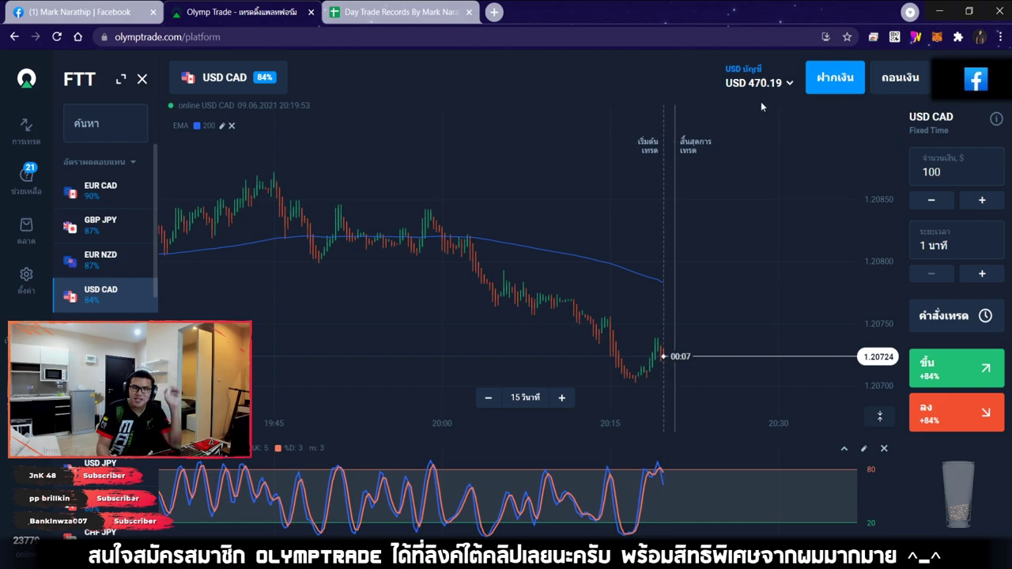
{"action": "left_click", "coordinate": [403, 12]}
{"action": "left_click", "coordinate": [642, 332]}
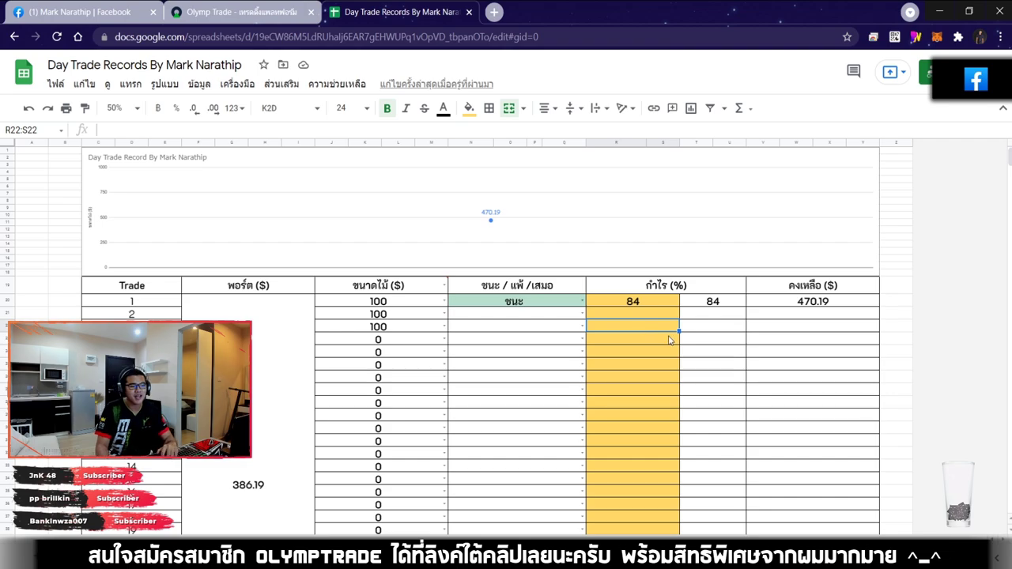
{"action": "scroll", "coordinate": [668, 340], "scroll_direction": "down", "scroll_amount": 3}
{"action": "left_click", "coordinate": [704, 202]}
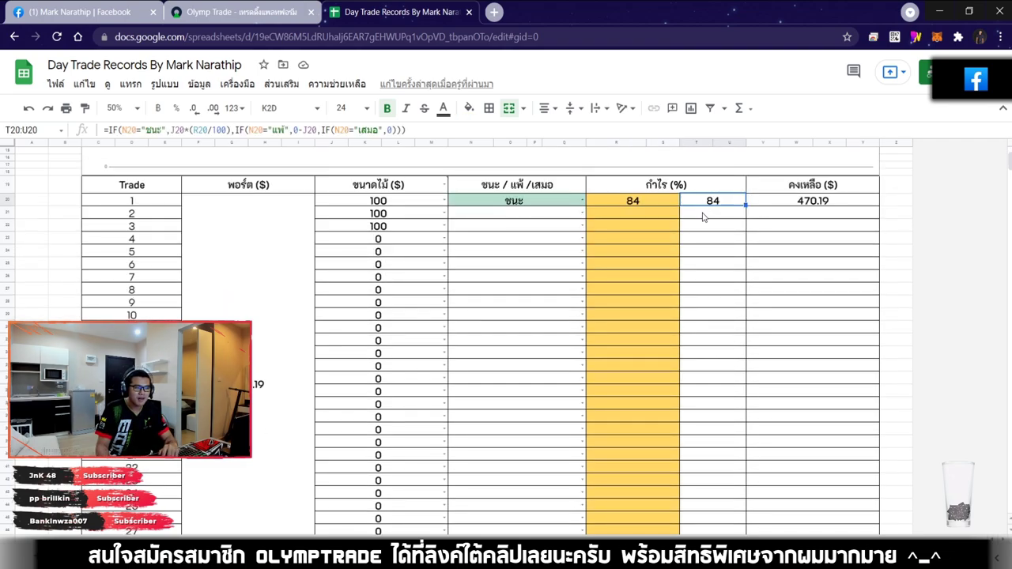
{"action": "scroll", "coordinate": [703, 217], "scroll_direction": "down", "scroll_amount": 9}
{"action": "left_click", "coordinate": [678, 292]}
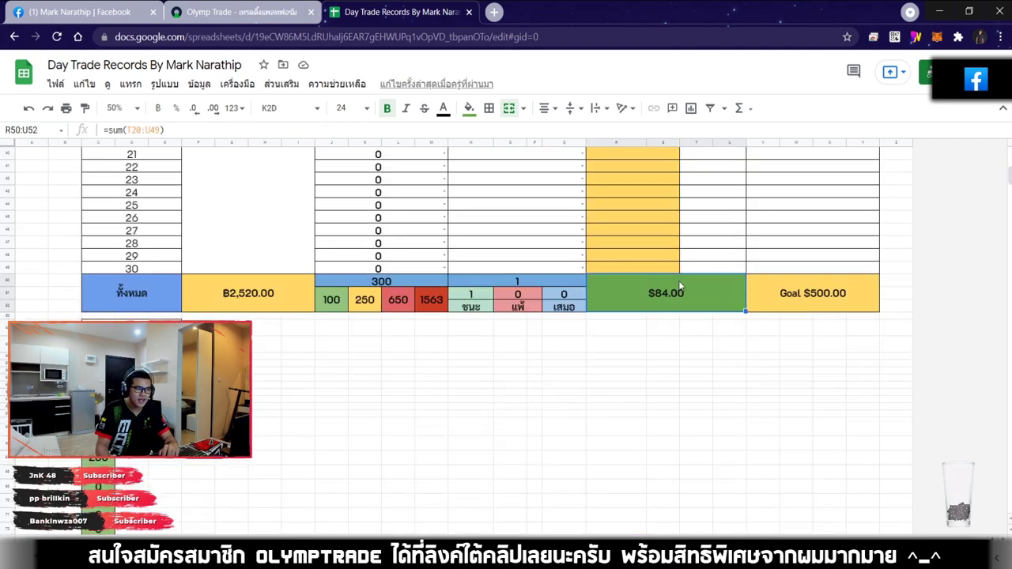
{"action": "scroll", "coordinate": [680, 286], "scroll_direction": "up", "scroll_amount": 10}
{"action": "left_click", "coordinate": [245, 13]}
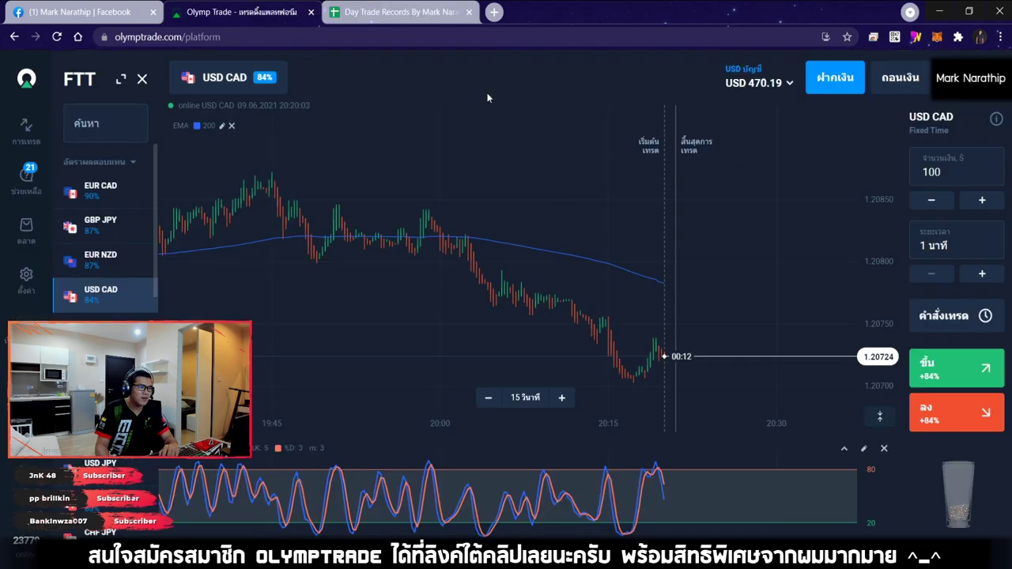
{"action": "left_click", "coordinate": [360, 14]}
{"action": "scroll", "coordinate": [368, 286], "scroll_direction": "down", "scroll_amount": 4}
{"action": "scroll", "coordinate": [369, 281], "scroll_direction": "down", "scroll_amount": 2}
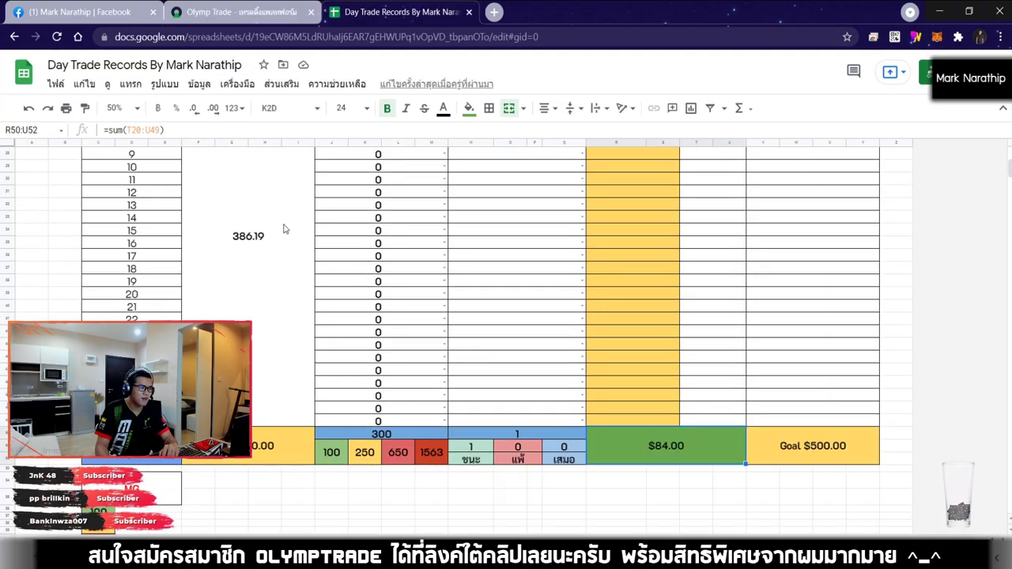
{"action": "scroll", "coordinate": [510, 274], "scroll_direction": "up", "scroll_amount": 6}
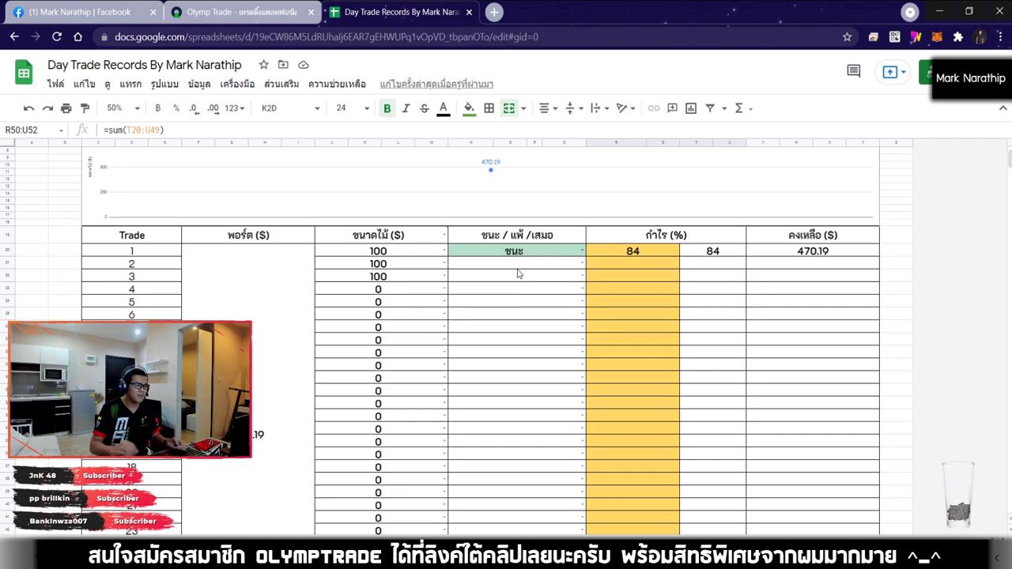
{"action": "left_click", "coordinate": [237, 12]}
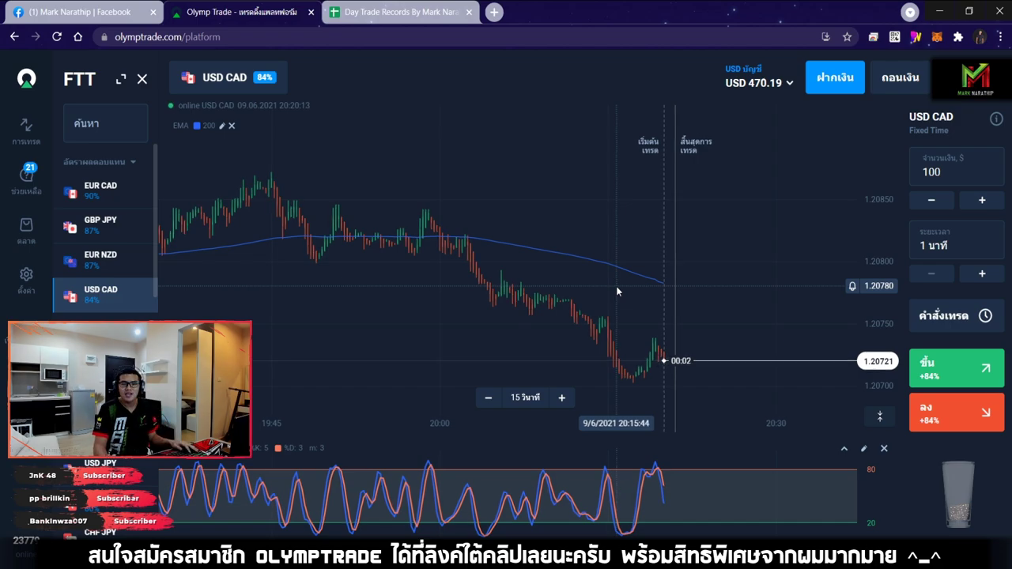
Return to the record sheet and set trade 2's result to ชนะ.
{"action": "left_click", "coordinate": [385, 13]}
{"action": "left_click", "coordinate": [513, 345]}
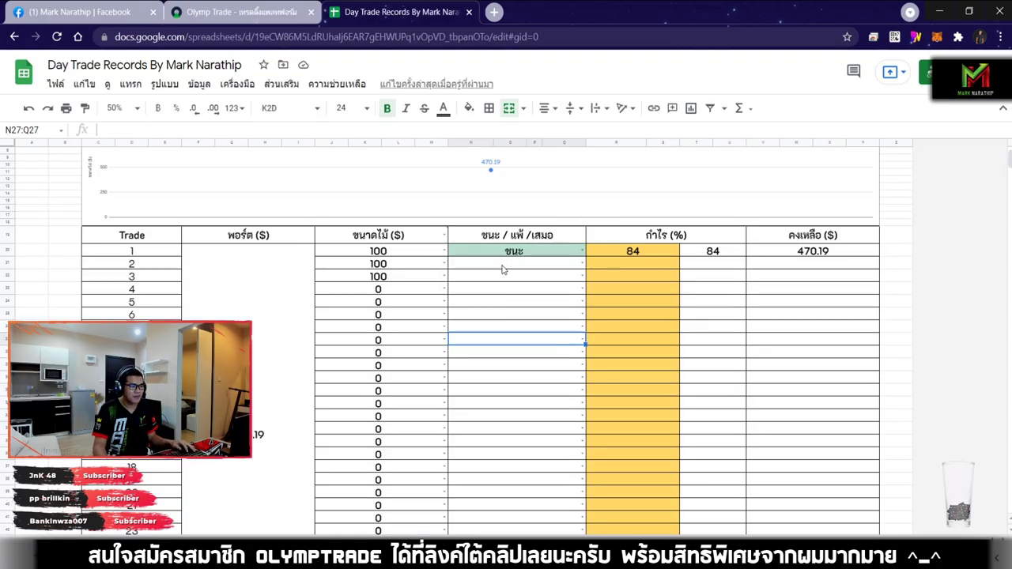
{"action": "double_click", "coordinate": [499, 265]}
{"action": "left_click", "coordinate": [495, 283]}
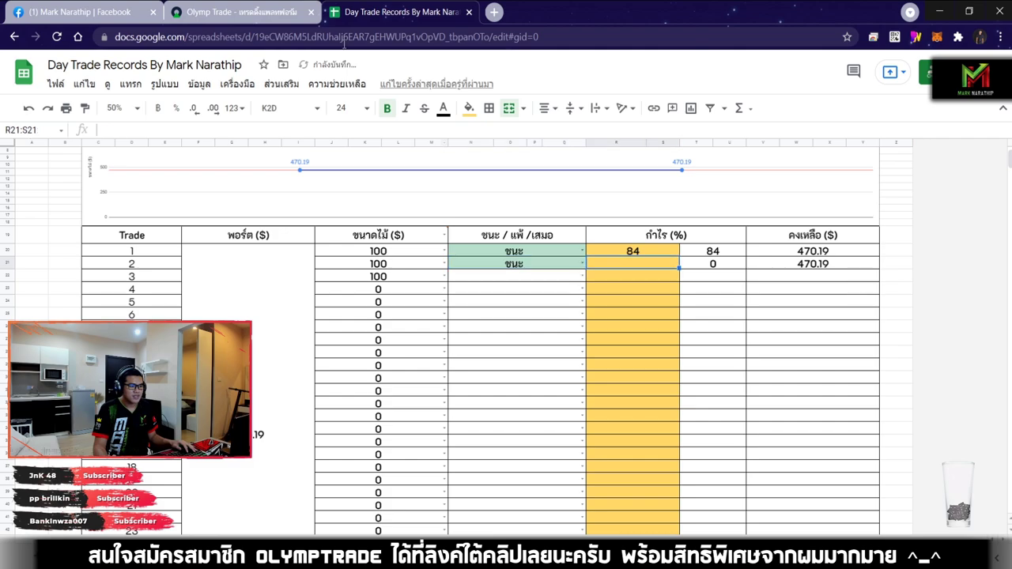
Glance at the USD CAD chart on Olymp Trade, return to the record sheet and clear trade 2's result.
{"action": "left_click", "coordinate": [237, 12]}
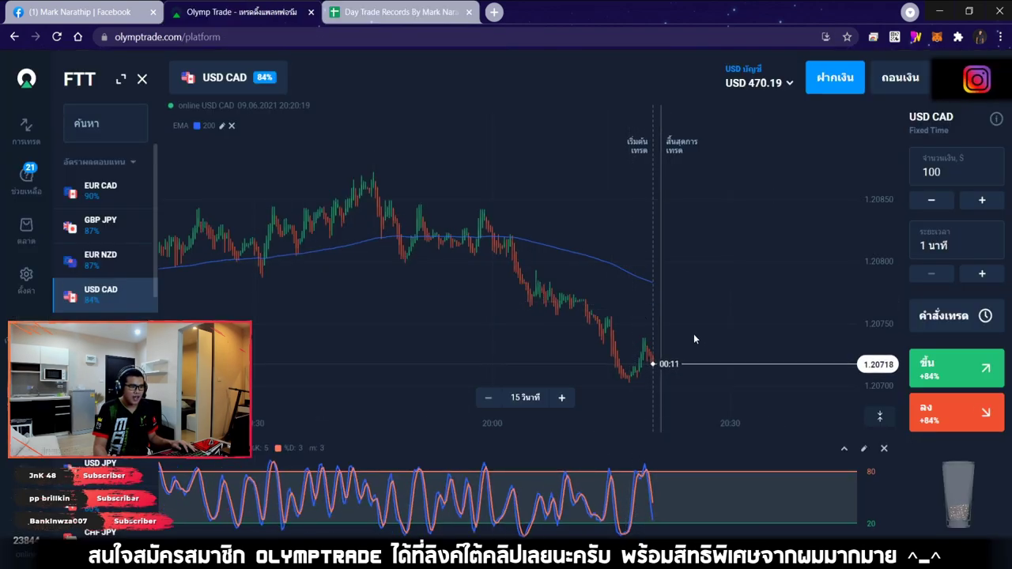
{"action": "scroll", "coordinate": [693, 336], "scroll_direction": "up", "scroll_amount": 2}
{"action": "scroll", "coordinate": [616, 315], "scroll_direction": "down", "scroll_amount": 2}
{"action": "left_click", "coordinate": [335, 8]}
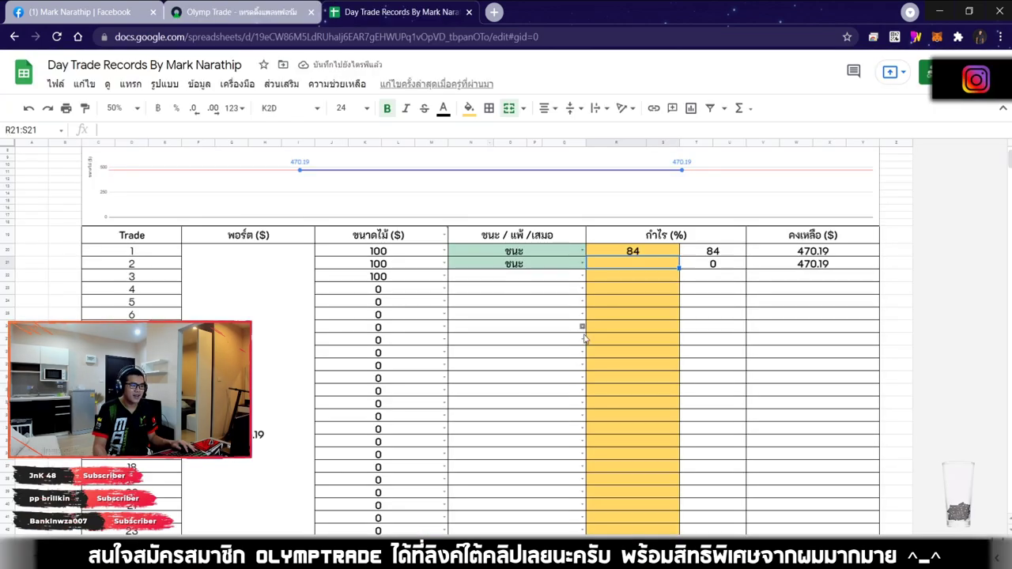
{"action": "left_click", "coordinate": [544, 266]}
{"action": "key", "text": "Delete"}
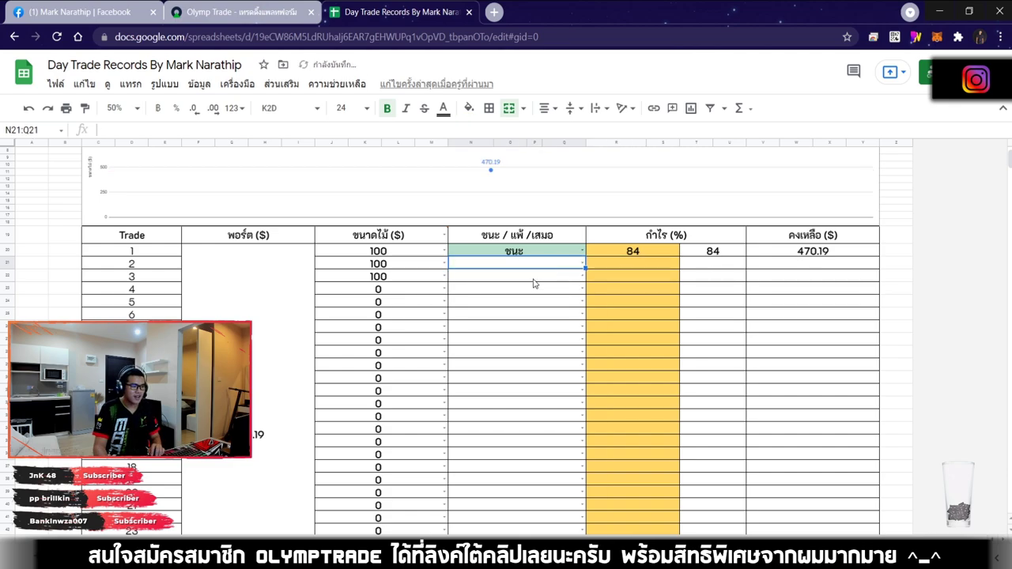
{"action": "key", "text": "Down"}
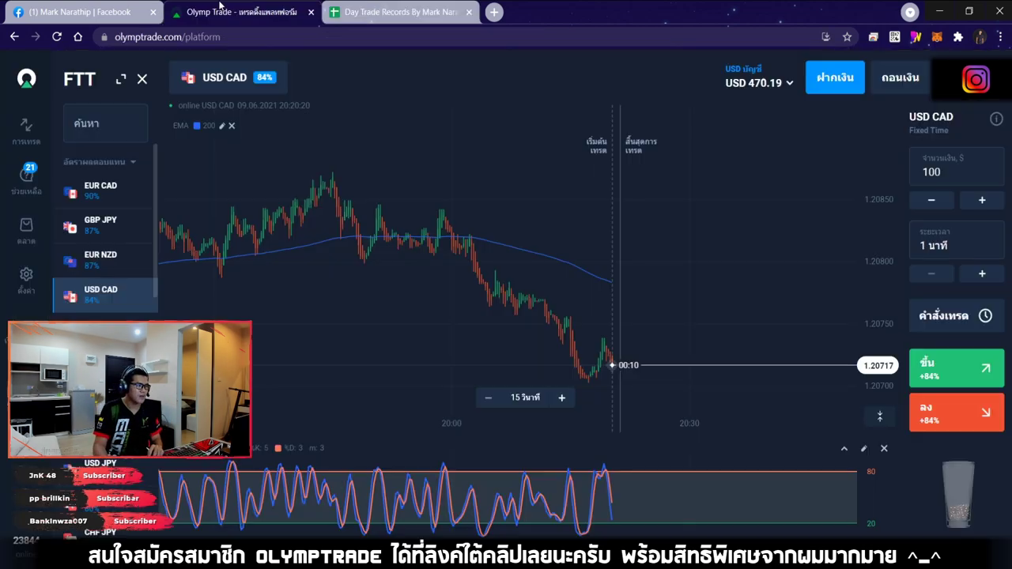
Switch to Olymp Trade, browse the EUR CAD, GBP JPY and EUR NZD charts, and open GBP USD.
{"action": "left_click", "coordinate": [238, 11]}
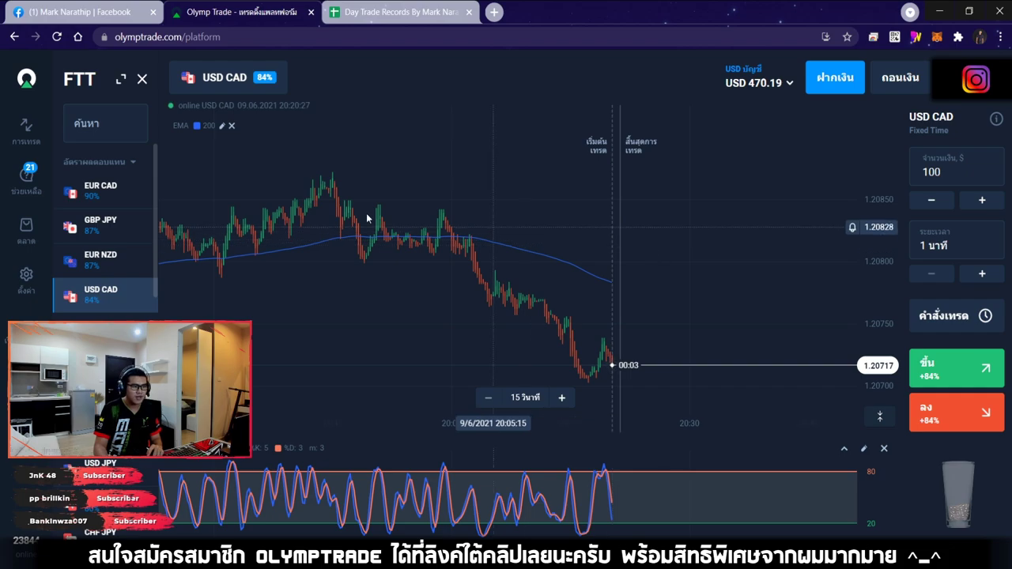
{"action": "left_click", "coordinate": [115, 193]}
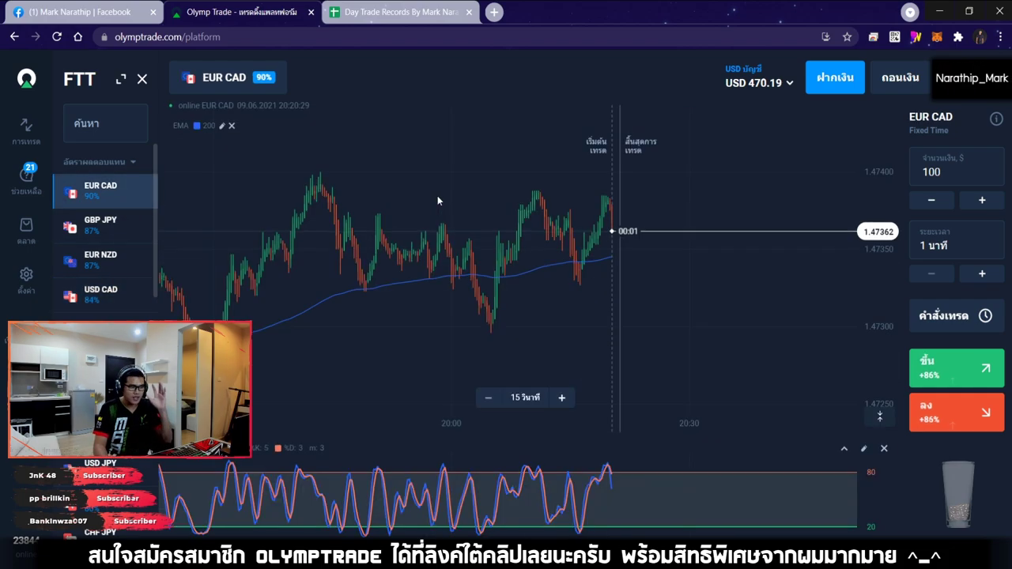
{"action": "left_click", "coordinate": [101, 225]}
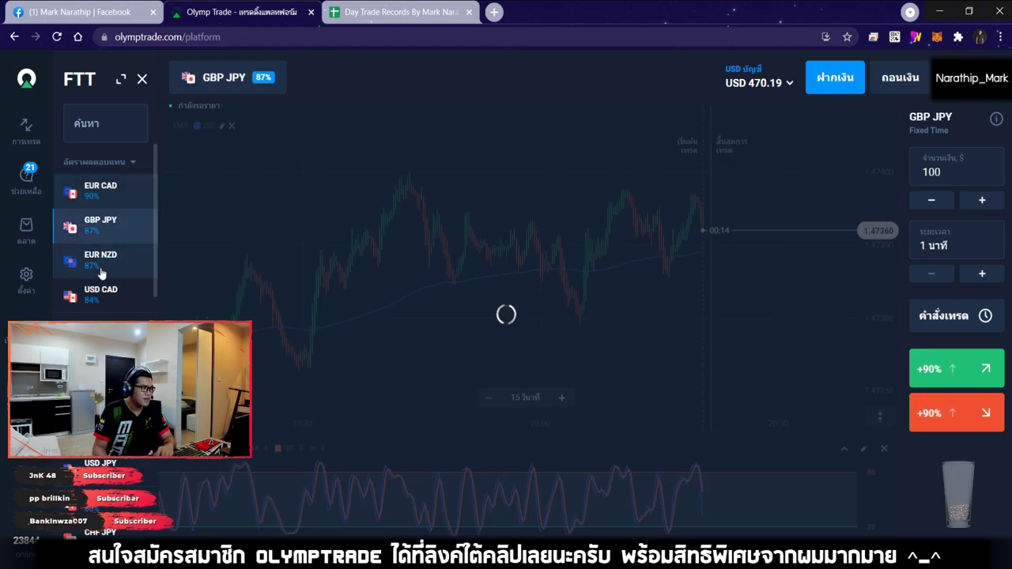
{"action": "left_click", "coordinate": [100, 269]}
{"action": "left_click", "coordinate": [101, 330]}
{"action": "left_click", "coordinate": [101, 364]}
{"action": "left_click", "coordinate": [101, 400]}
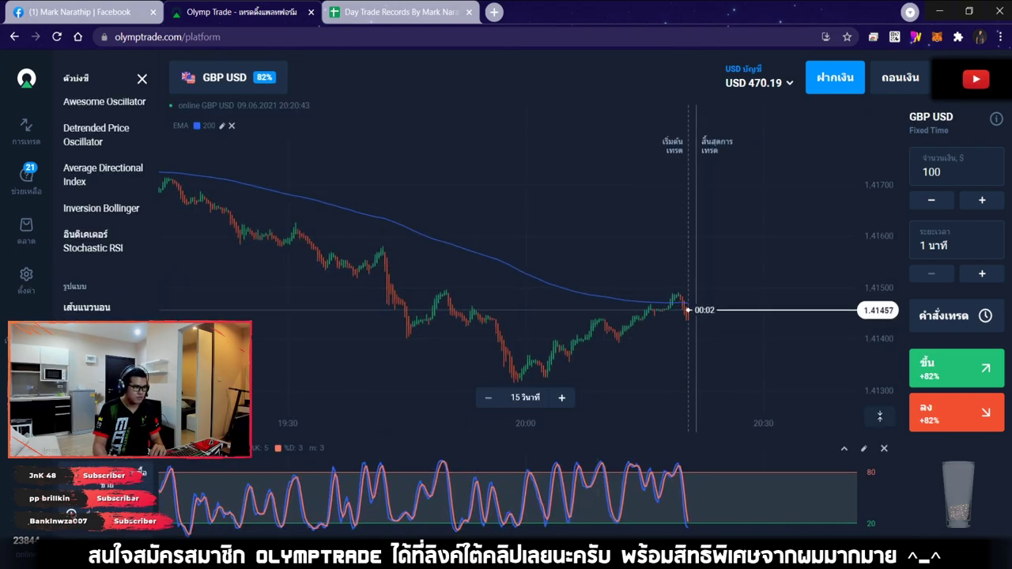
Draw a rising ray on the GBP USD chart from the price low along the higher lows up to the latest candles.
{"action": "left_click", "coordinate": [514, 379]}
{"action": "left_click", "coordinate": [692, 316]}
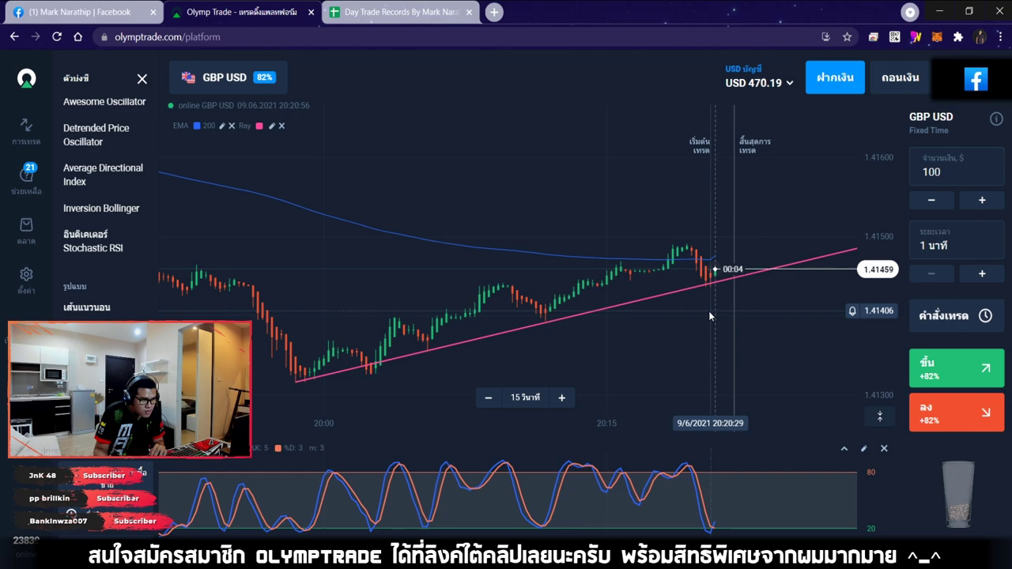
{"action": "scroll", "coordinate": [758, 333], "scroll_direction": "up", "scroll_amount": 5}
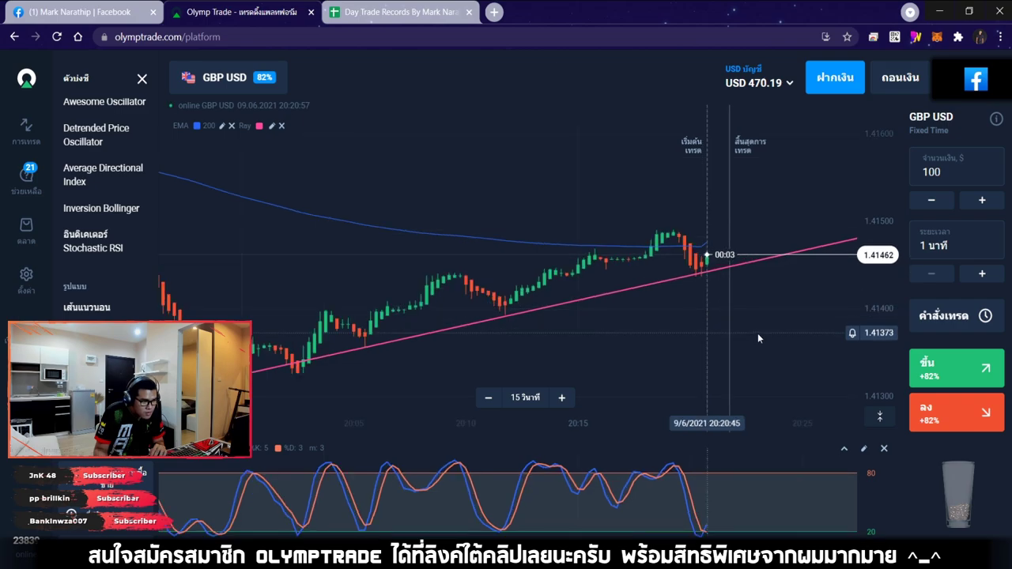
Place a $100 one-minute up trade on GBP USD.
{"action": "left_click", "coordinate": [983, 369]}
{"action": "scroll", "coordinate": [706, 370], "scroll_direction": "down", "scroll_amount": 5}
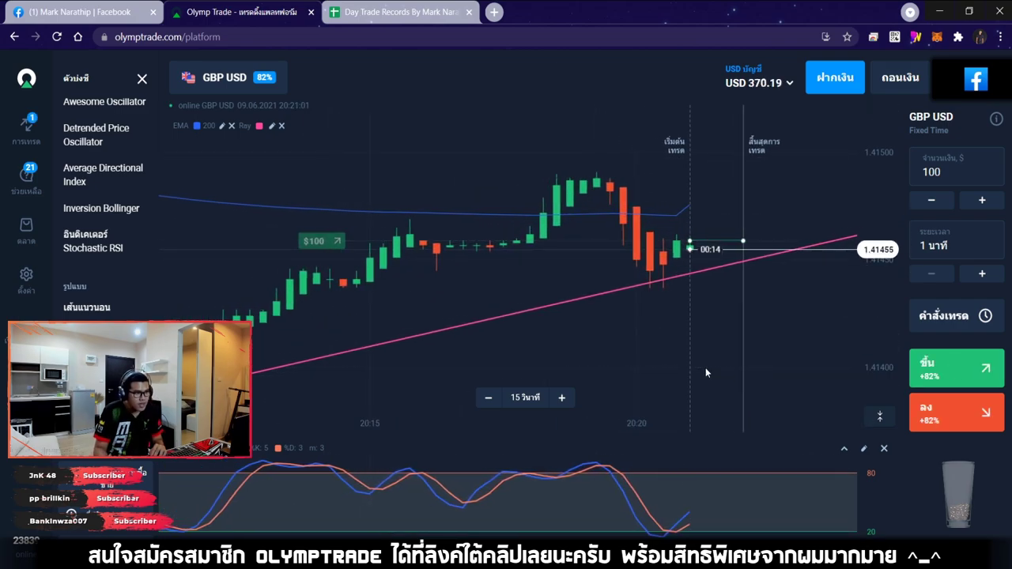
{"action": "scroll", "coordinate": [707, 366], "scroll_direction": "down", "scroll_amount": 1}
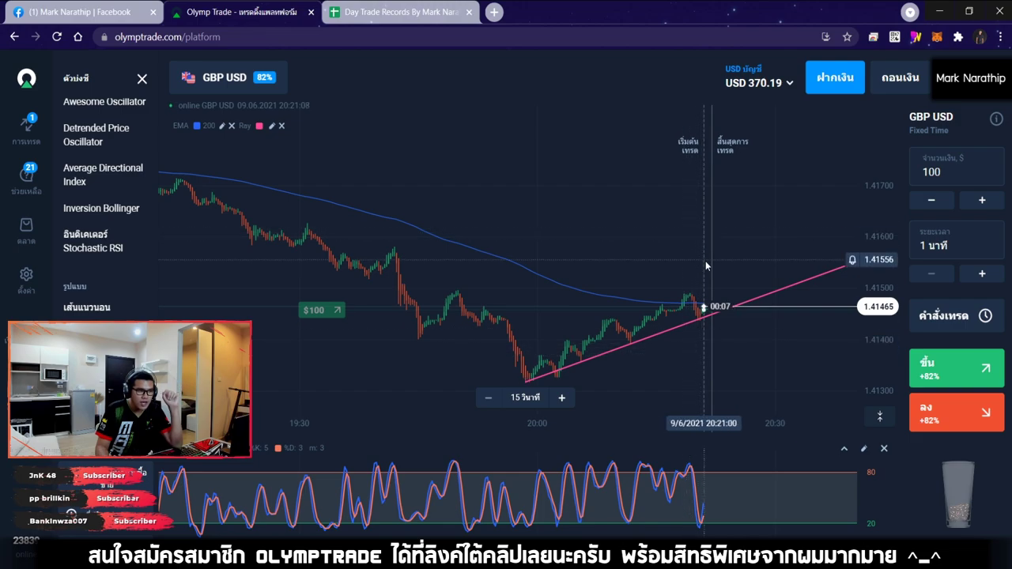
Open the drawing tools, sketch rising freehand strokes along the GBP USD trend line, and clear them.
{"action": "scroll", "coordinate": [660, 328], "scroll_direction": "up", "scroll_amount": 2}
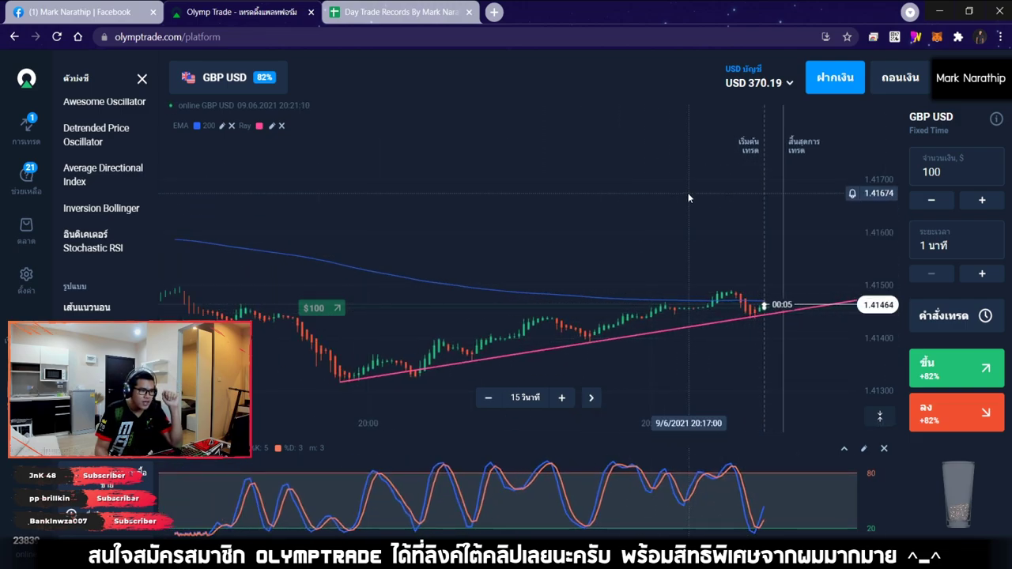
{"action": "scroll", "coordinate": [655, 300], "scroll_direction": "up", "scroll_amount": 2}
{"action": "scroll", "coordinate": [618, 200], "scroll_direction": "down", "scroll_amount": 2}
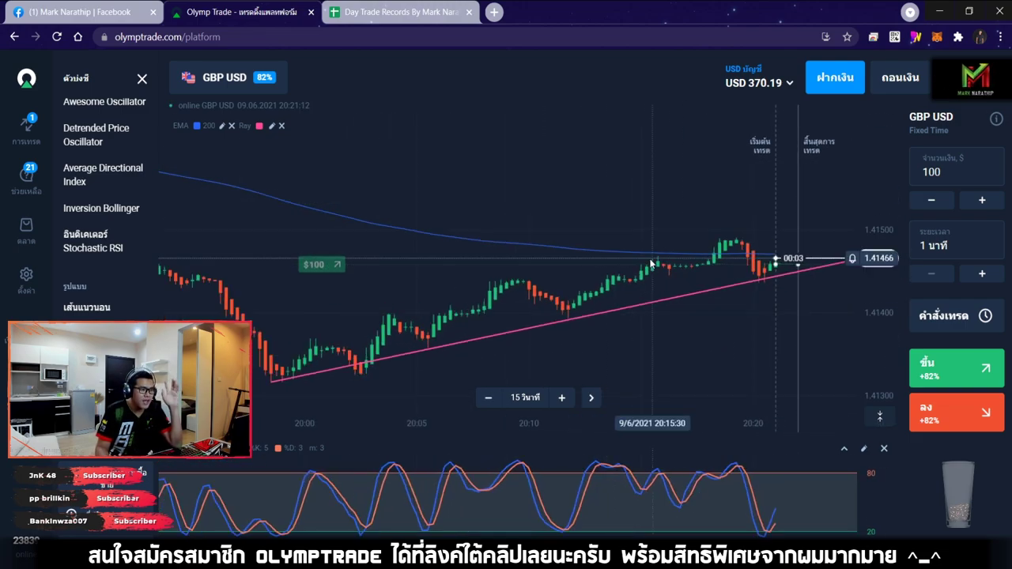
{"action": "key", "text": "ctrl+alt+g"}
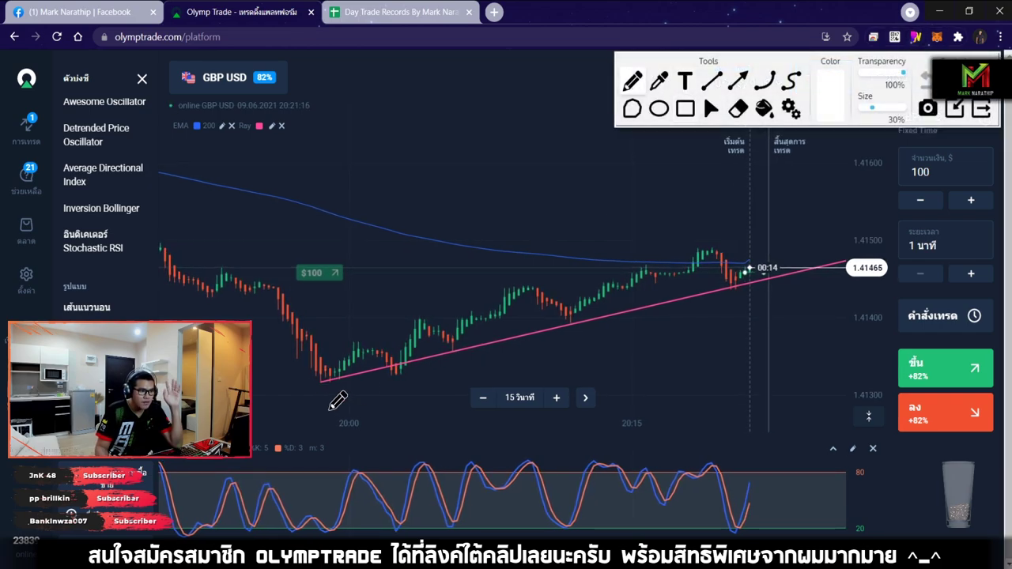
{"action": "mouse_move", "coordinate": [328, 408]}
{"action": "left_mouse_down"}
{"action": "mouse_move", "coordinate": [771, 308]}
{"action": "mouse_move", "coordinate": [729, 344]}
{"action": "left_mouse_up"}
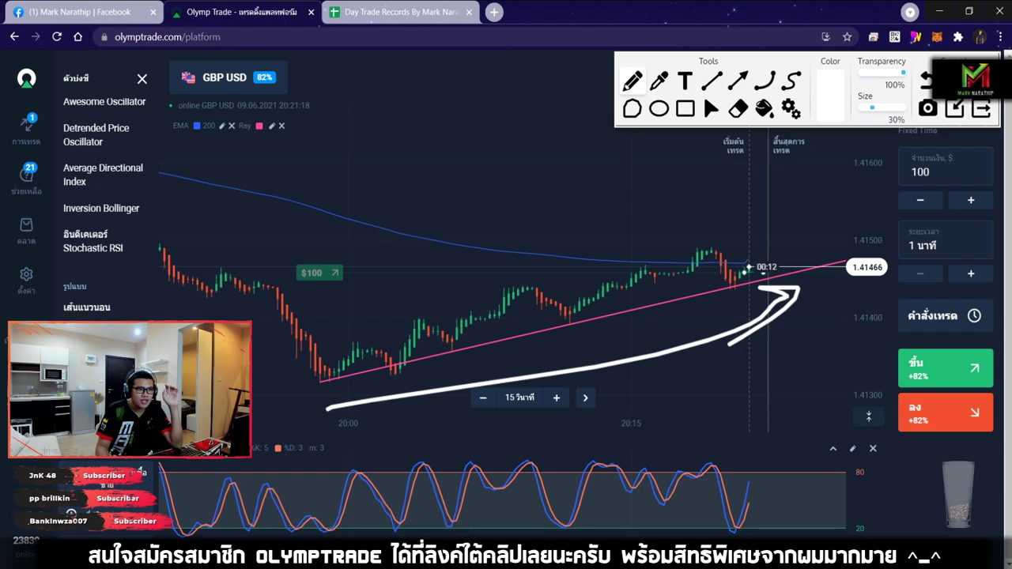
{"action": "key", "text": "ctrl+z"}
{"action": "left_click_drag", "start_coordinate": [399, 375], "coordinate": [809, 273]}
{"action": "left_click", "coordinate": [928, 80]}
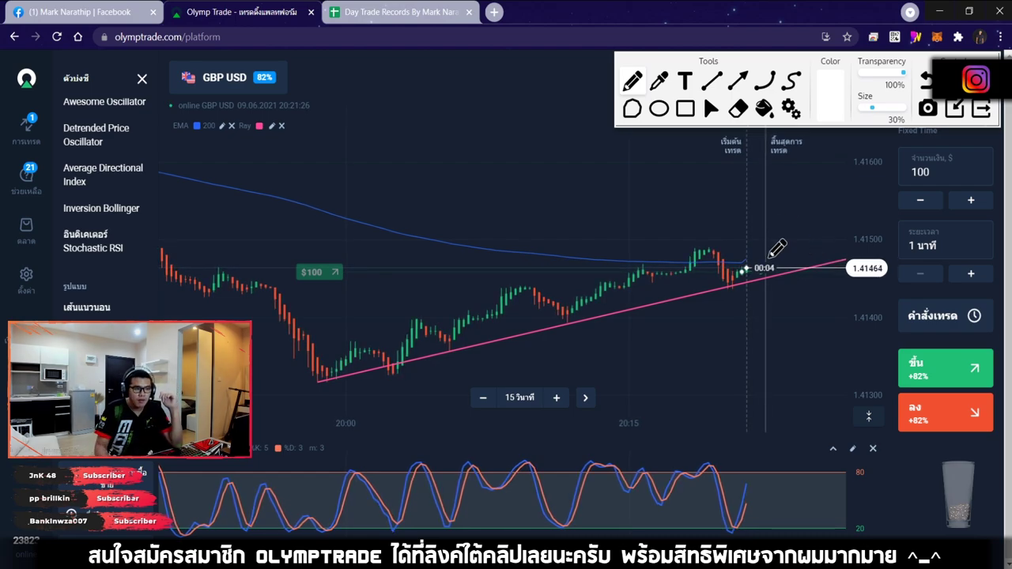
{"action": "scroll", "coordinate": [771, 253], "scroll_direction": "up", "scroll_amount": 5}
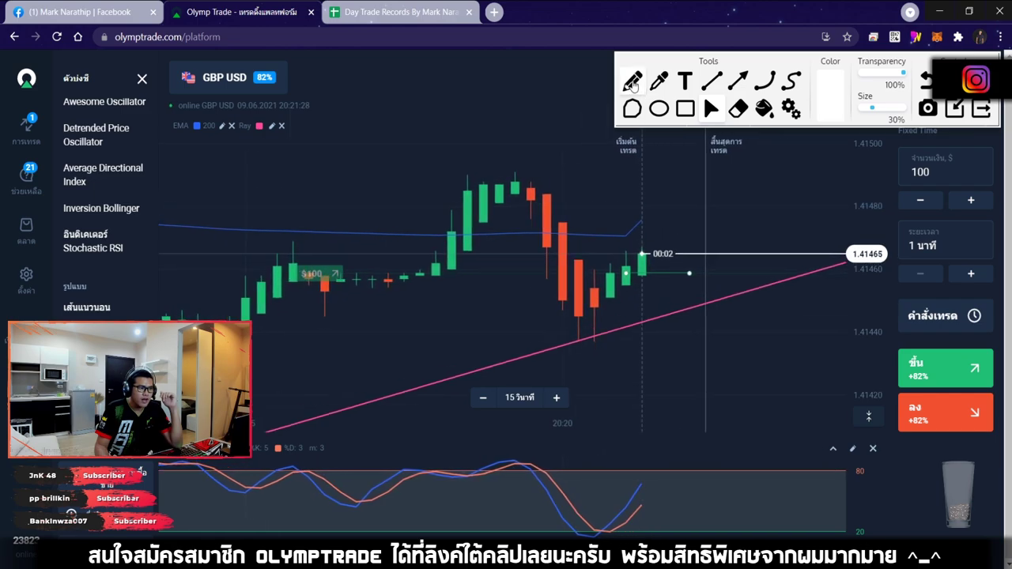
Sketch freehand rising and falling arrows and strokes along the GBP USD trend line, and clear them.
{"action": "mouse_move", "coordinate": [664, 397]}
{"action": "left_mouse_down"}
{"action": "mouse_move", "coordinate": [711, 203]}
{"action": "mouse_move", "coordinate": [808, 286]}
{"action": "left_mouse_up"}
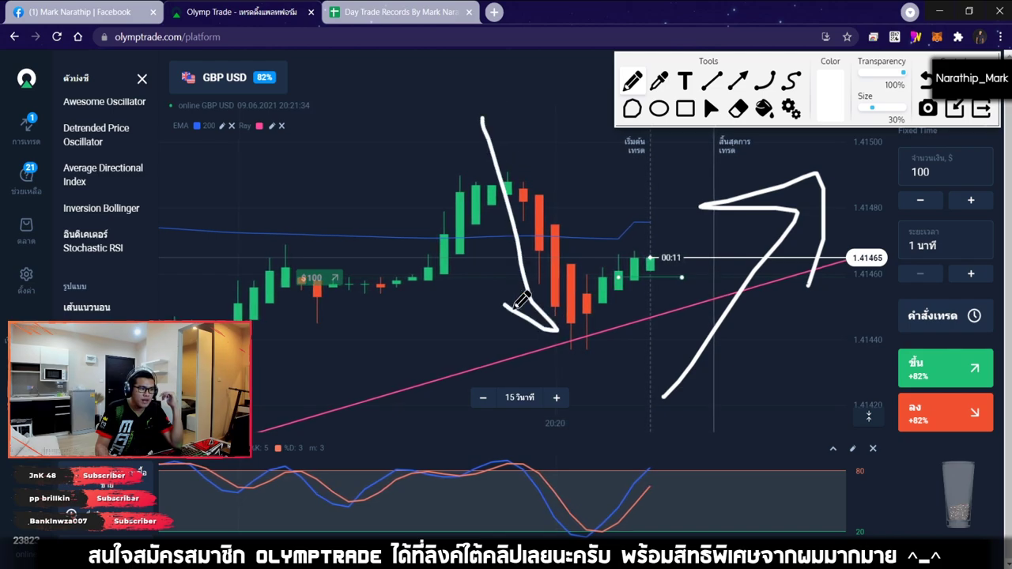
{"action": "left_click_drag", "start_coordinate": [514, 309], "coordinate": [560, 244]}
{"action": "left_click_drag", "start_coordinate": [559, 369], "coordinate": [712, 325]}
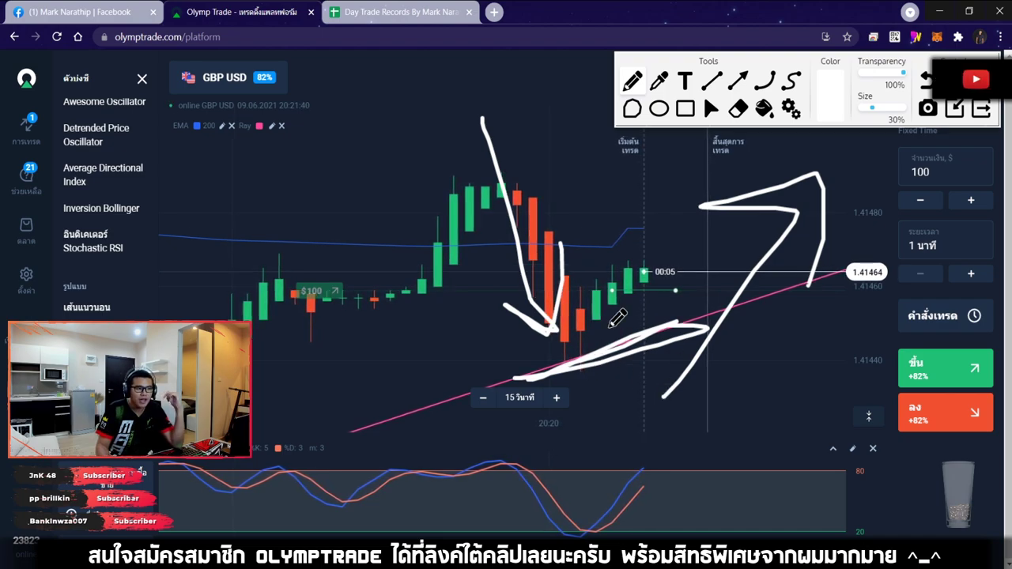
{"action": "mouse_move", "coordinate": [586, 340]}
{"action": "left_mouse_down"}
{"action": "mouse_move", "coordinate": [646, 236]}
{"action": "mouse_move", "coordinate": [668, 308]}
{"action": "left_mouse_up"}
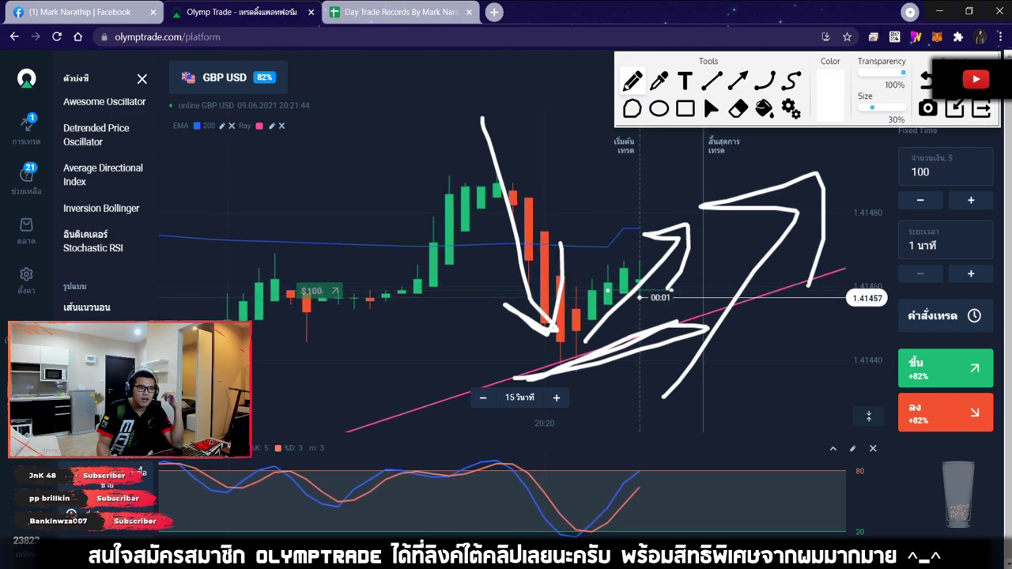
{"action": "left_click", "coordinate": [981, 80]}
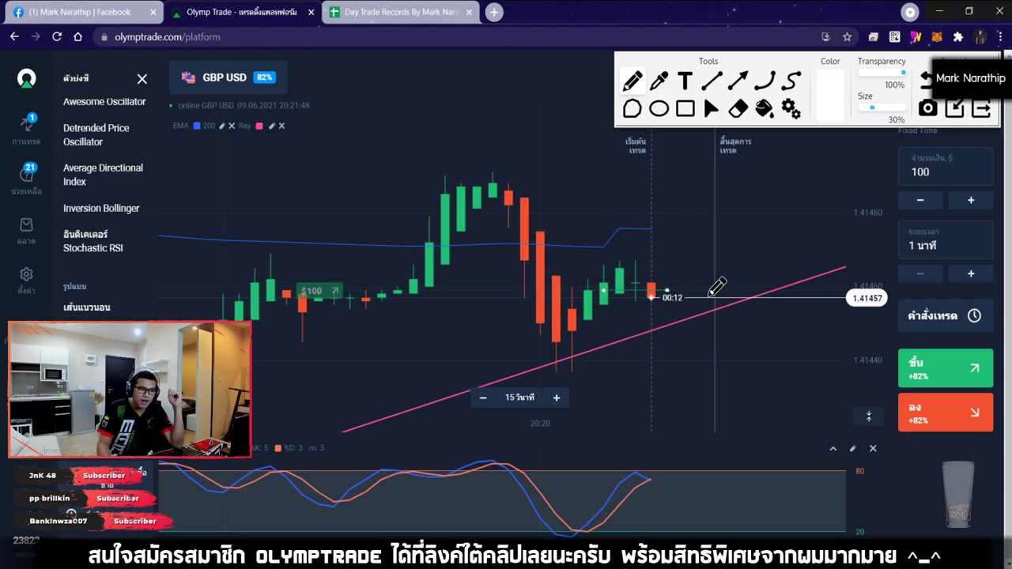
Sketch rising arrows and a loop around the latest GBP USD candles, clear the drawings, and close the drawing tools.
{"action": "mouse_move", "coordinate": [651, 411]}
{"action": "left_mouse_down"}
{"action": "mouse_move", "coordinate": [774, 263]}
{"action": "mouse_move", "coordinate": [778, 354]}
{"action": "left_mouse_up"}
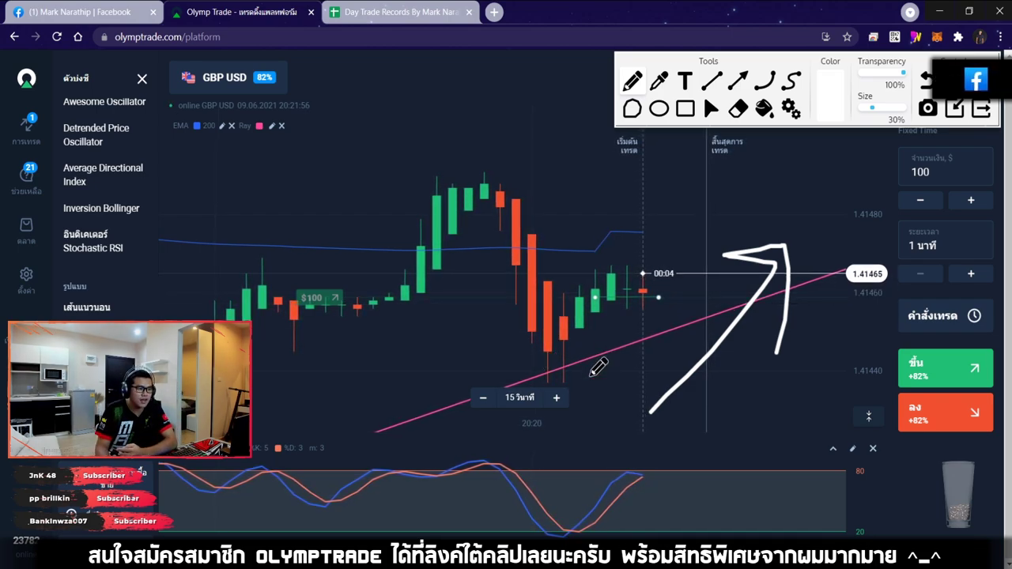
{"action": "mouse_move", "coordinate": [652, 356]}
{"action": "left_mouse_down"}
{"action": "mouse_move", "coordinate": [698, 229]}
{"action": "mouse_move", "coordinate": [721, 324]}
{"action": "left_mouse_up"}
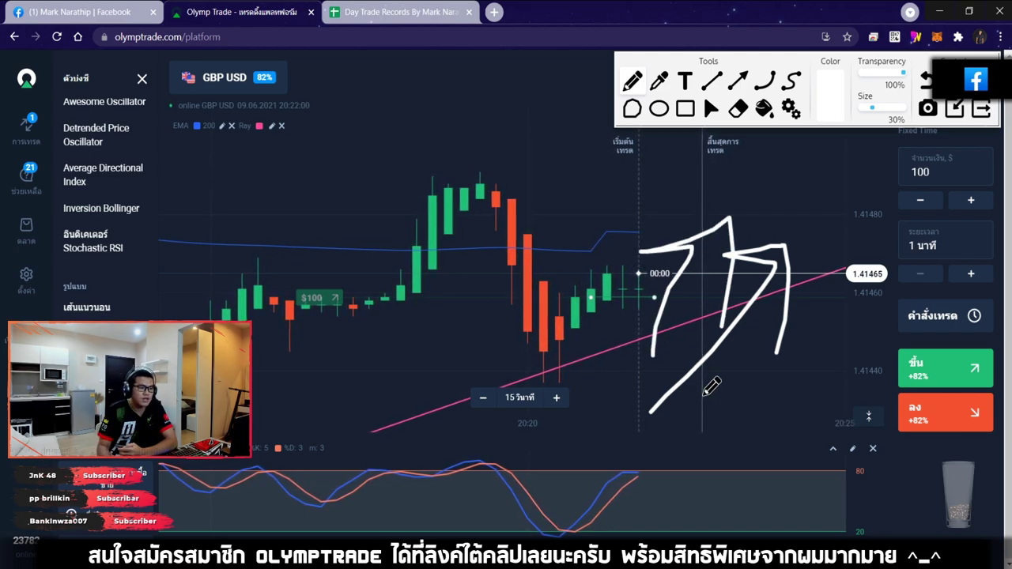
{"action": "mouse_move", "coordinate": [554, 313]}
{"action": "left_mouse_down"}
{"action": "mouse_move", "coordinate": [557, 336]}
{"action": "mouse_move", "coordinate": [696, 268]}
{"action": "mouse_move", "coordinate": [559, 242]}
{"action": "left_mouse_up"}
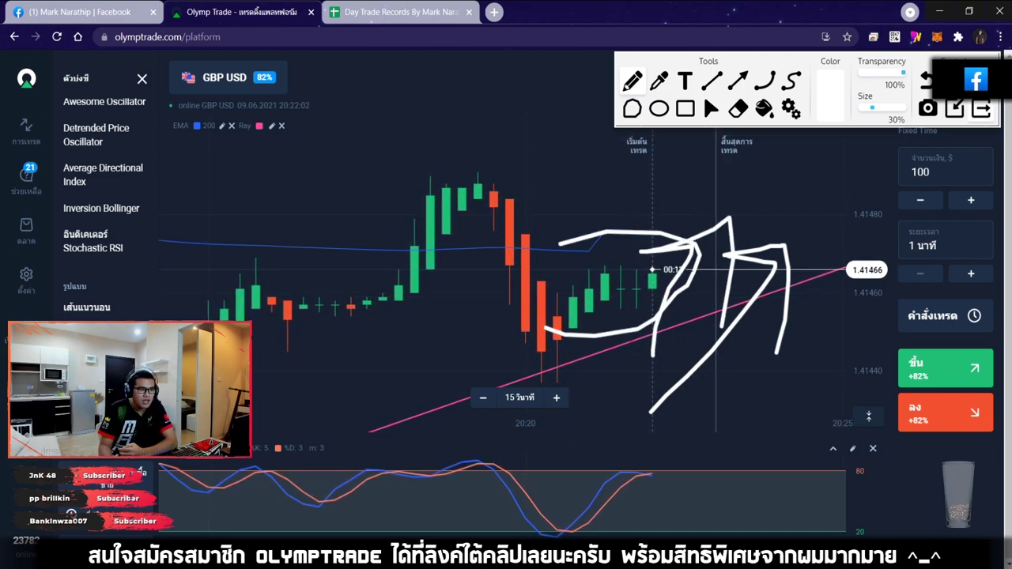
{"action": "left_click", "coordinate": [981, 80]}
{"action": "left_click", "coordinate": [981, 108]}
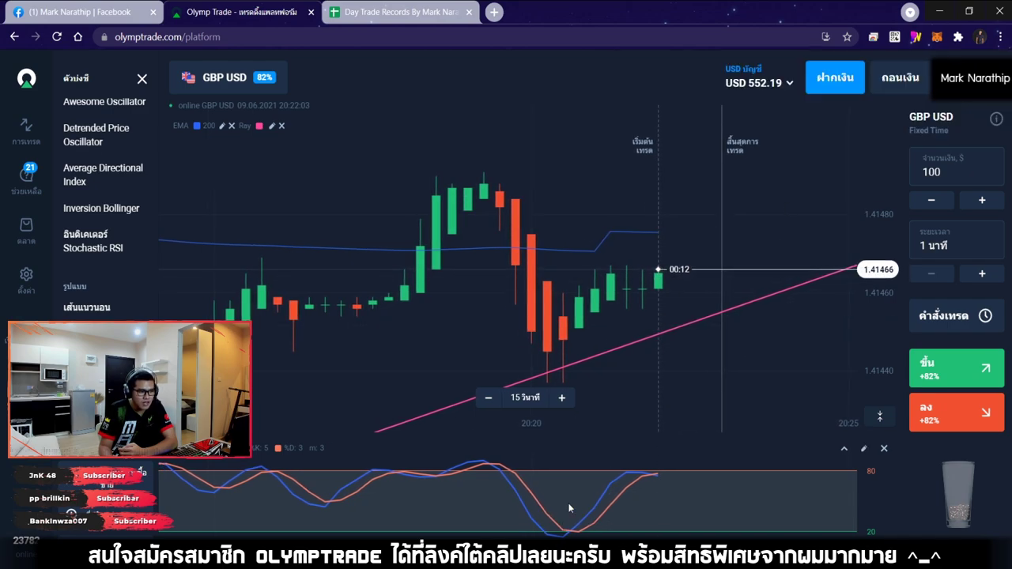
{"action": "scroll", "coordinate": [693, 231], "scroll_direction": "down", "scroll_amount": 3}
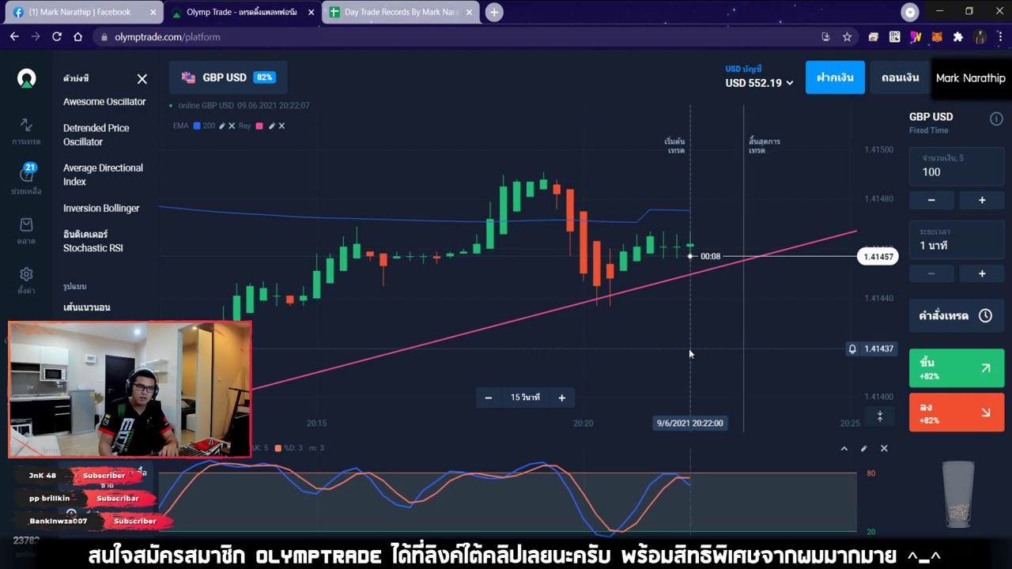
{"action": "scroll", "coordinate": [662, 295], "scroll_direction": "down", "scroll_amount": 3}
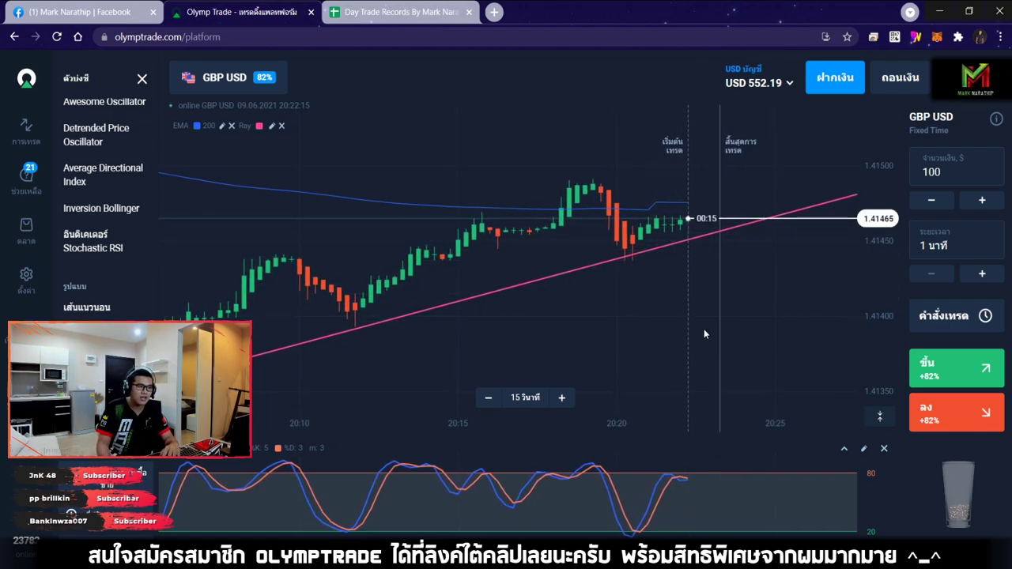
{"action": "scroll", "coordinate": [704, 340], "scroll_direction": "down", "scroll_amount": 3}
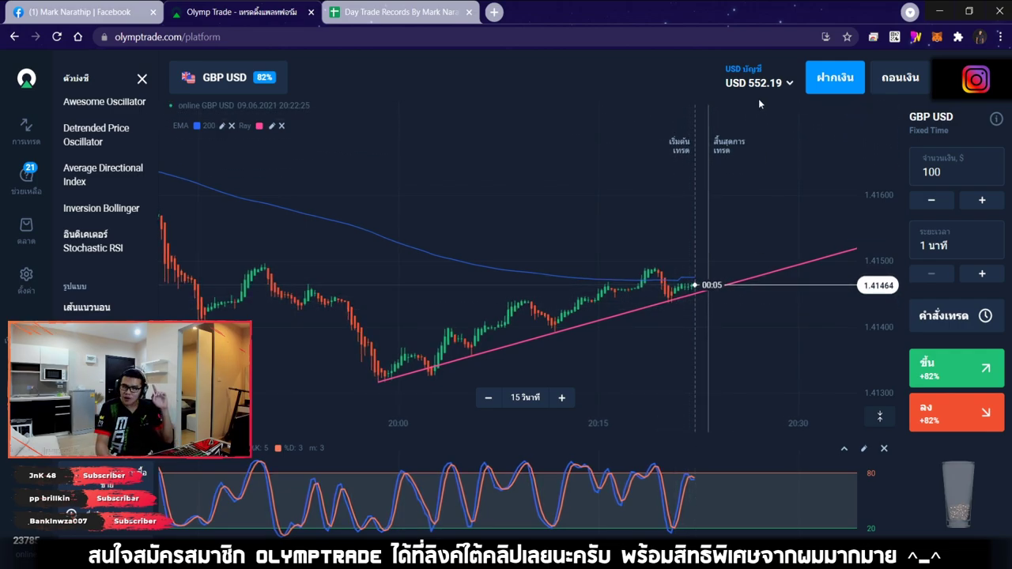
Switch to the Day Trade Records sheet and record trade 2 as a win (ชนะ) with a profit of 82 percent.
{"action": "left_click", "coordinate": [400, 14]}
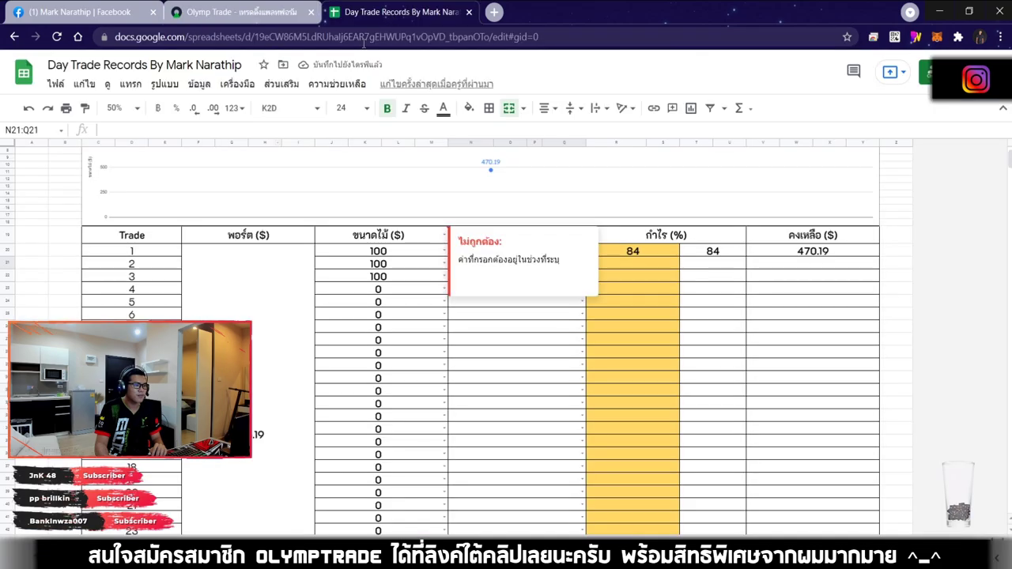
{"action": "left_click", "coordinate": [526, 355]}
{"action": "double_click", "coordinate": [504, 265]}
{"action": "left_click", "coordinate": [277, 12]}
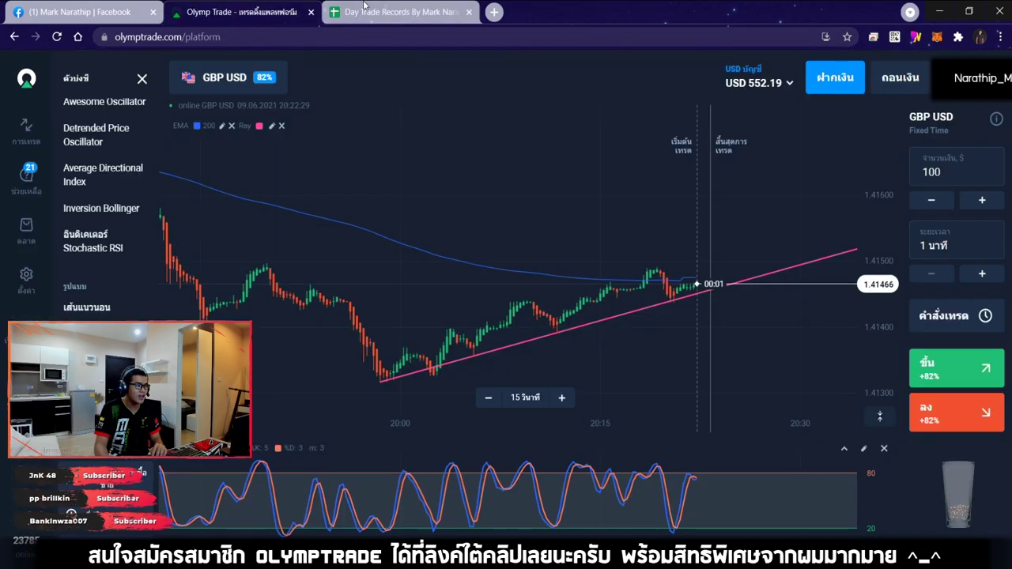
{"action": "left_click", "coordinate": [364, 10]}
{"action": "left_click", "coordinate": [513, 264]}
{"action": "left_click", "coordinate": [513, 283]}
{"action": "left_click", "coordinate": [628, 267]}
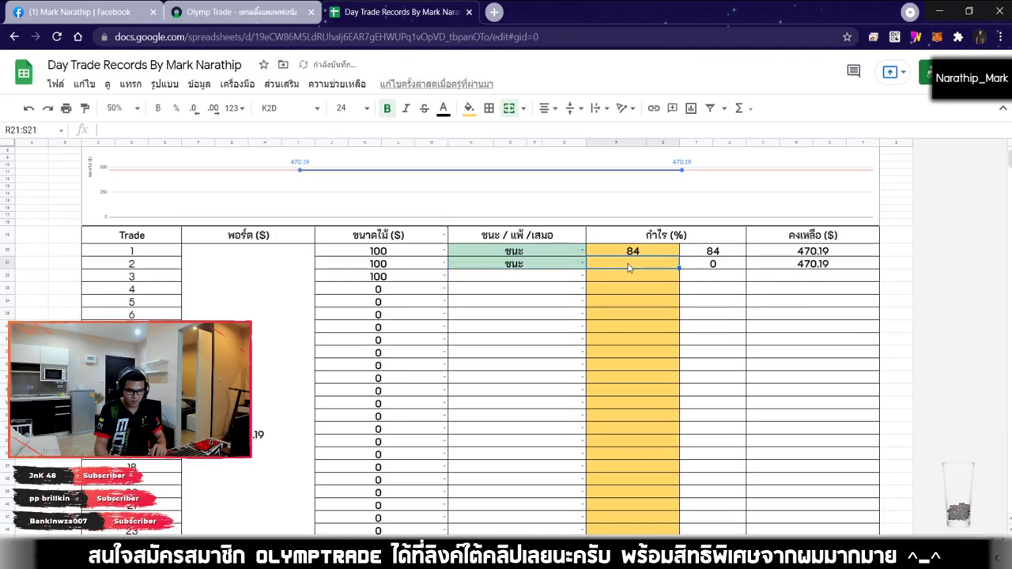
{"action": "type", "text": "82"}
{"action": "key", "text": "Return"}
Switch to Olymp Trade to examine the wider GBP USD trend, and check the trade 3 result cell in the record sheet.
{"action": "left_click", "coordinate": [238, 12]}
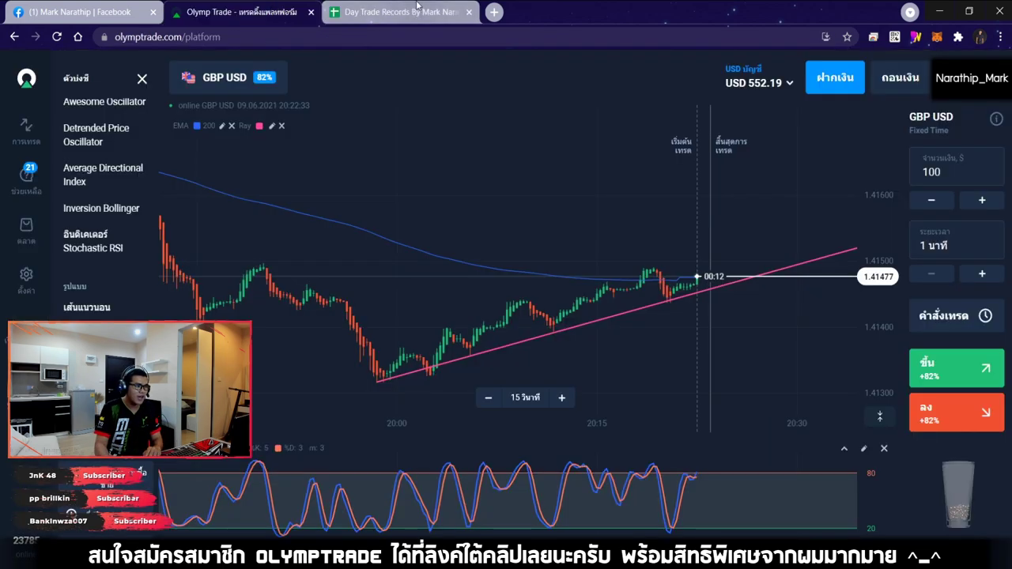
{"action": "scroll", "coordinate": [611, 240], "scroll_direction": "down", "scroll_amount": 4}
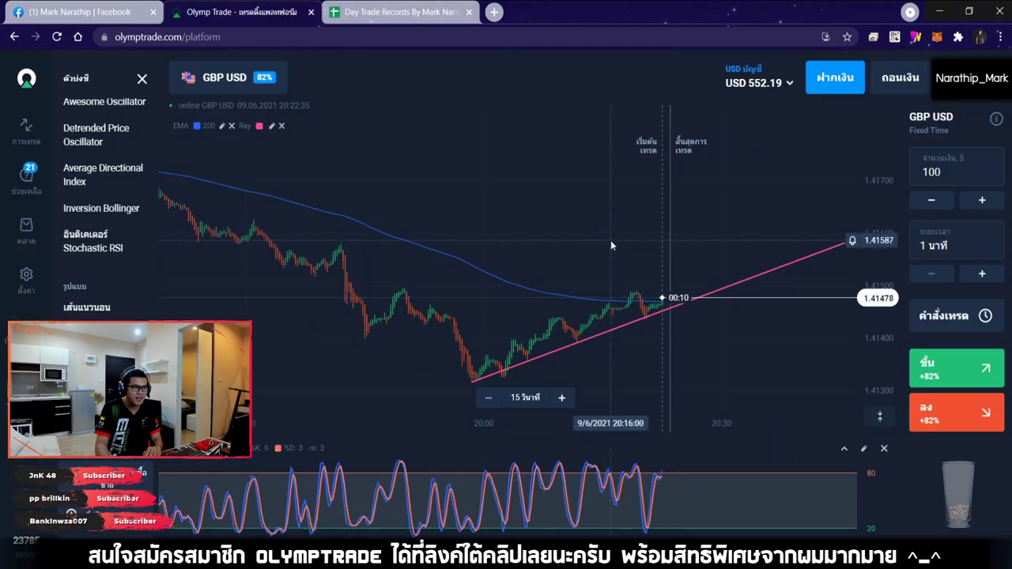
{"action": "left_click_drag", "start_coordinate": [670, 212], "coordinate": [605, 197]}
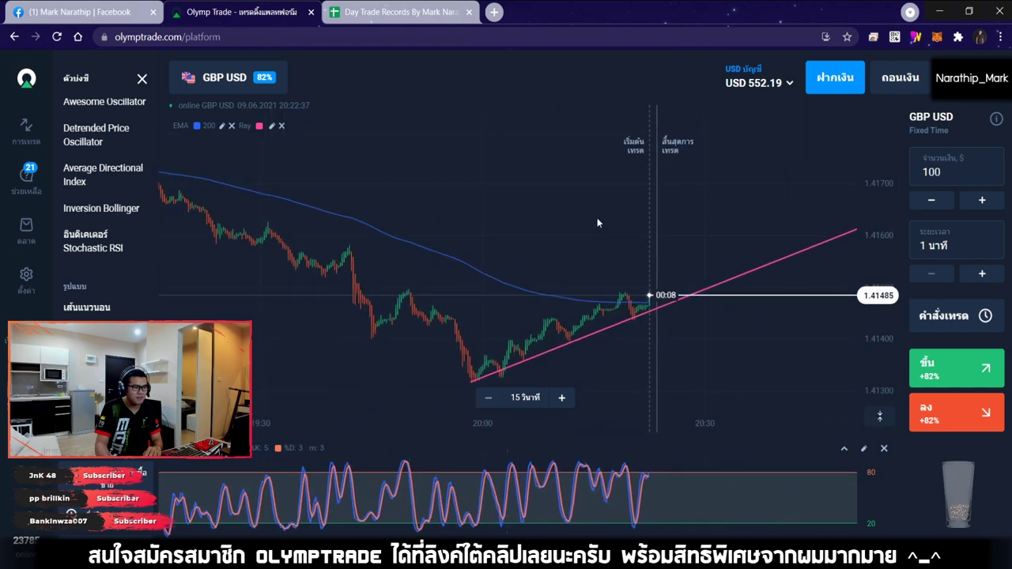
{"action": "scroll", "coordinate": [605, 308], "scroll_direction": "up", "scroll_amount": 2}
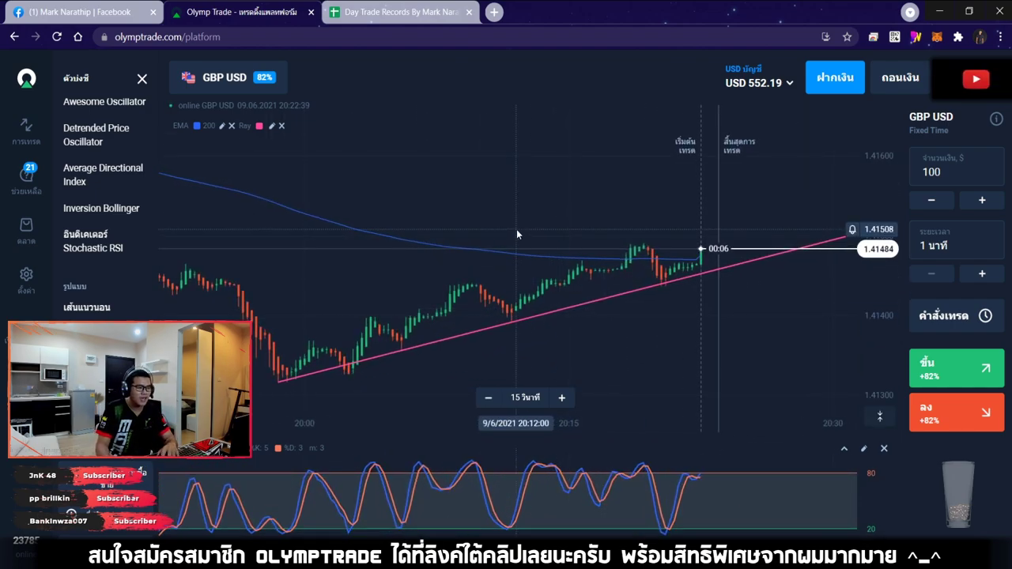
{"action": "key", "text": "ctrl+Tab"}
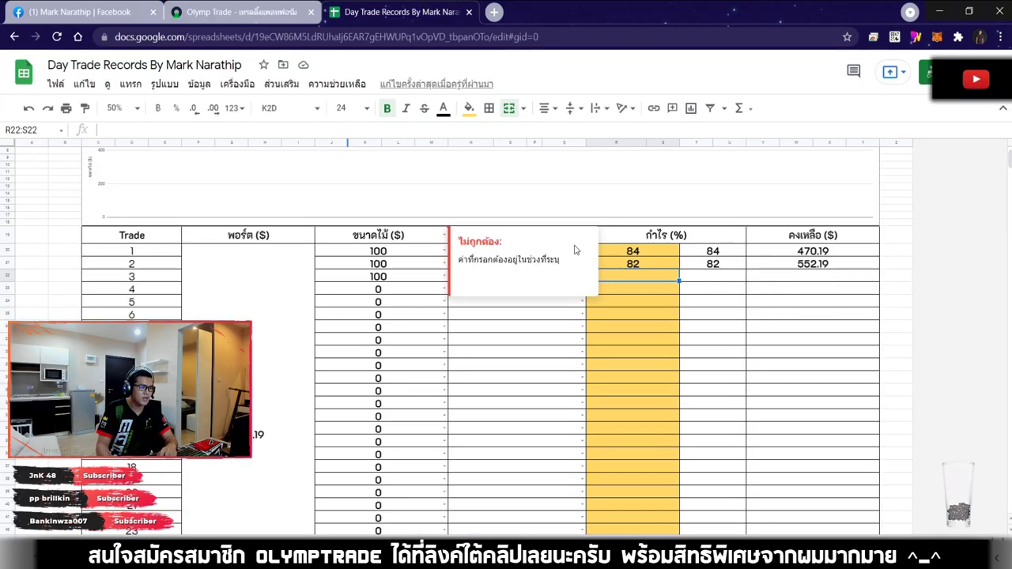
{"action": "left_click", "coordinate": [506, 276]}
{"action": "key", "text": "ctrl+shift+Tab"}
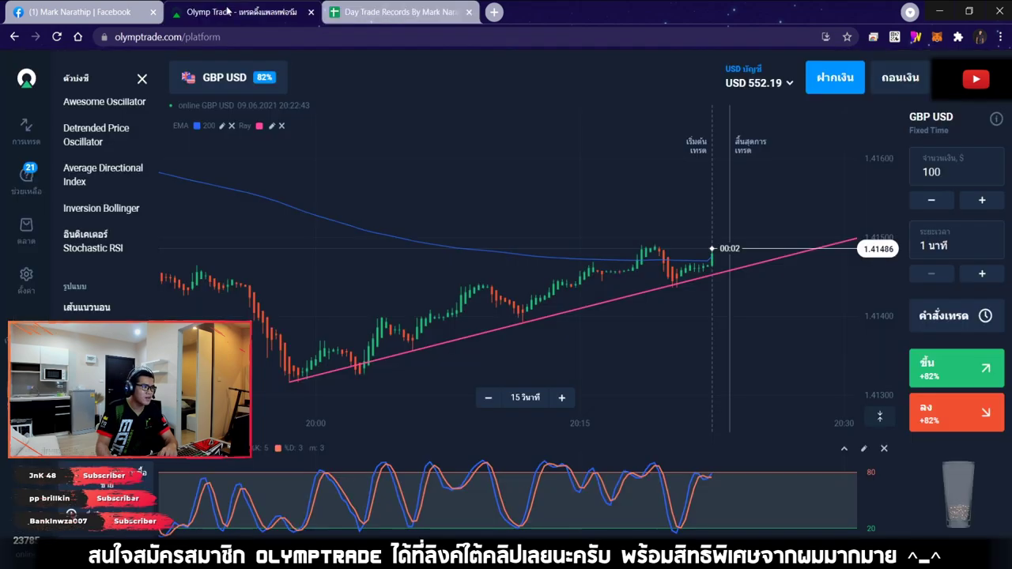
Open the asset list and examine the GBP USD price against the trend line and the EMA.
{"action": "left_click", "coordinate": [219, 79]}
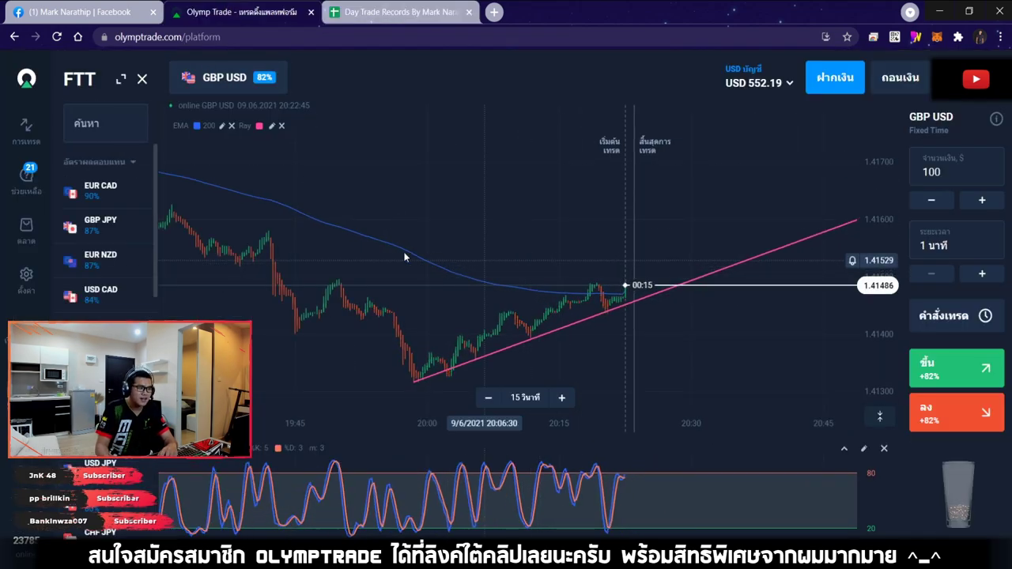
{"action": "left_click_drag", "start_coordinate": [482, 182], "coordinate": [767, 221]}
{"action": "scroll", "coordinate": [619, 247], "scroll_direction": "down", "scroll_amount": 10}
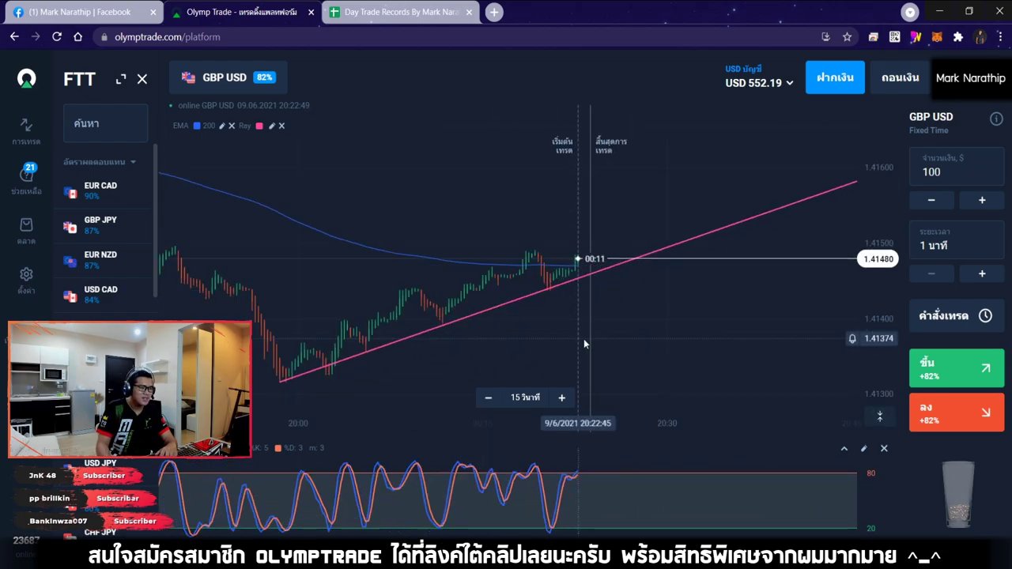
{"action": "scroll", "coordinate": [528, 298], "scroll_direction": "up", "scroll_amount": 5}
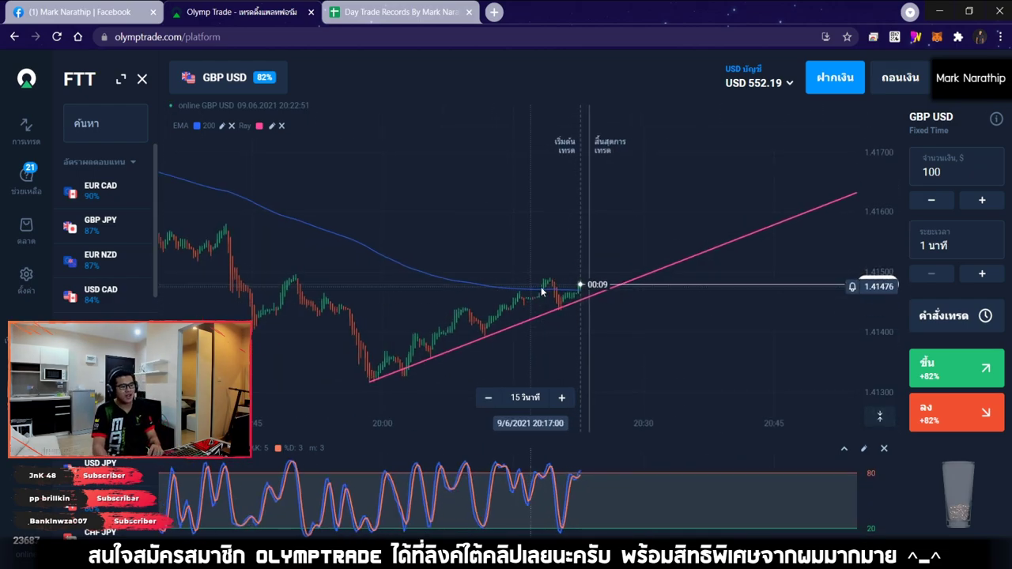
{"action": "scroll", "coordinate": [574, 306], "scroll_direction": "down", "scroll_amount": 5}
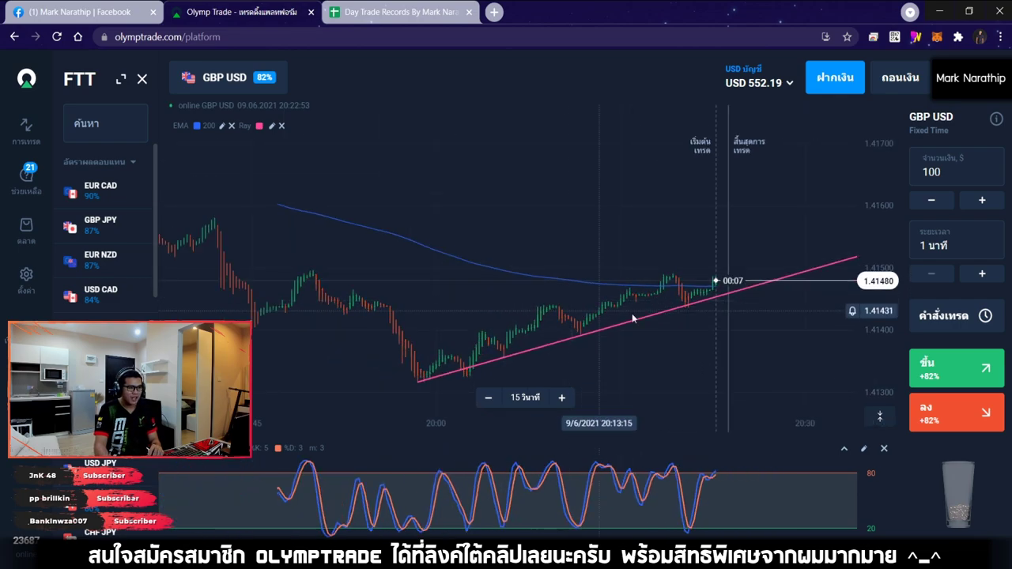
Switch to the record sheet and review the total profit in the summary row and the starting portfolio value.
{"action": "key", "text": "ctrl+Tab"}
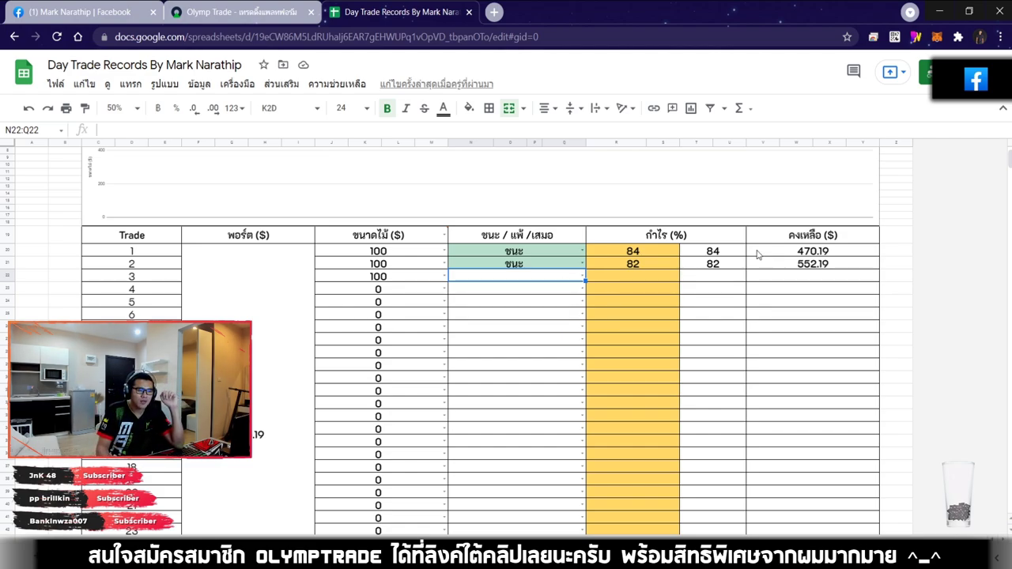
{"action": "scroll", "coordinate": [641, 261], "scroll_direction": "down", "scroll_amount": 5}
{"action": "scroll", "coordinate": [645, 265], "scroll_direction": "up", "scroll_amount": 2}
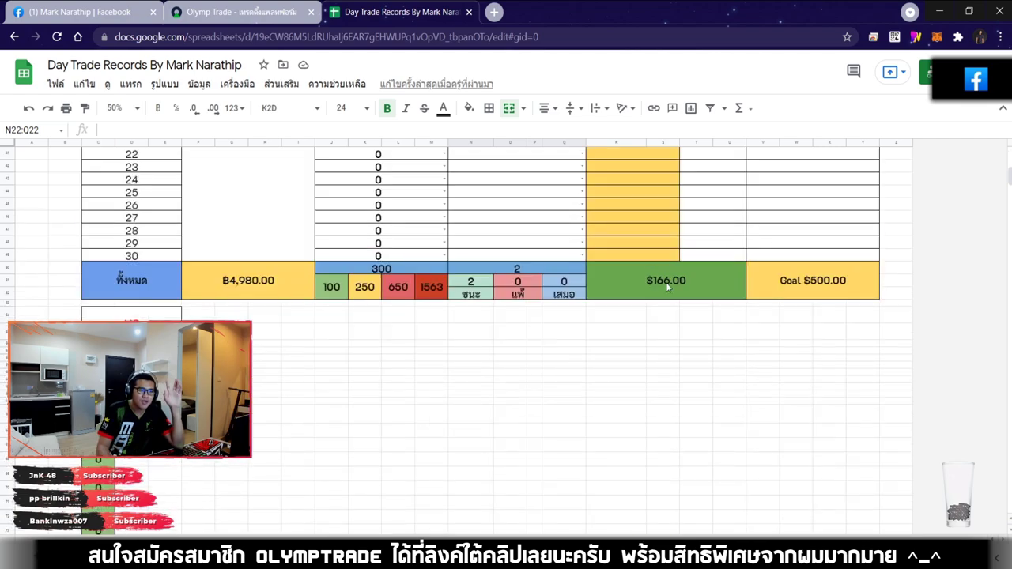
{"action": "left_click", "coordinate": [666, 282]}
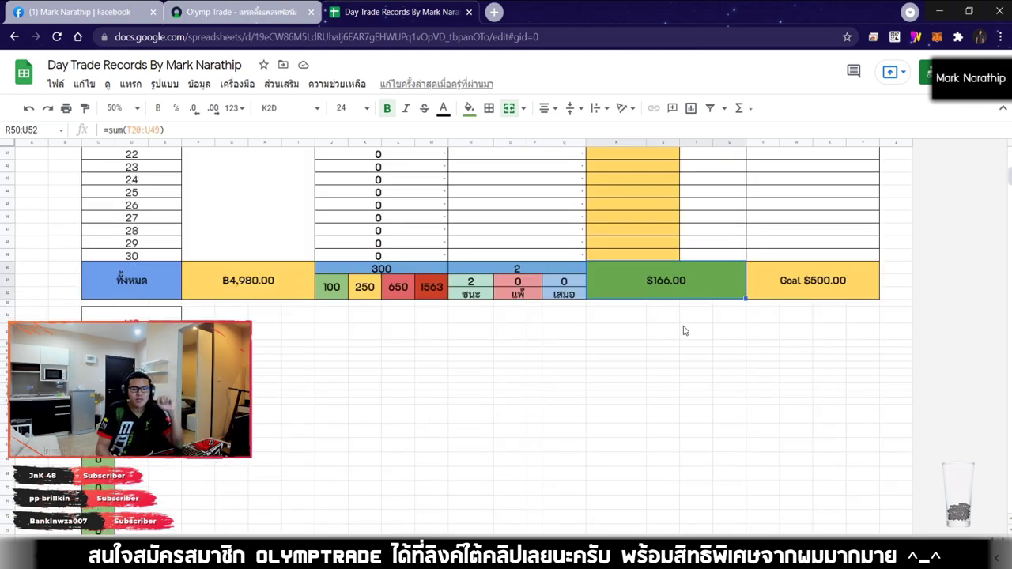
{"action": "scroll", "coordinate": [668, 340], "scroll_direction": "up", "scroll_amount": 5}
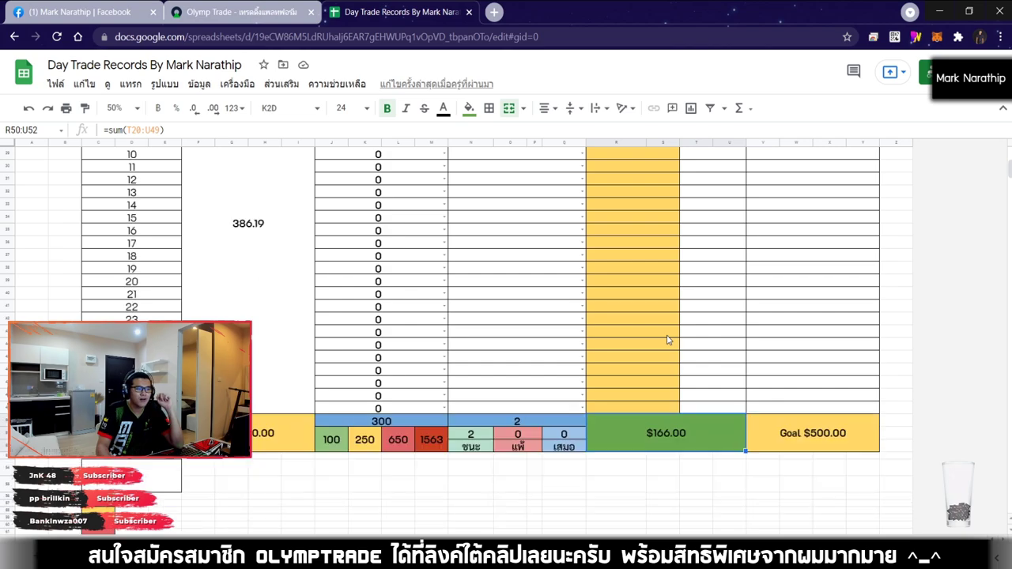
{"action": "left_click", "coordinate": [253, 255]}
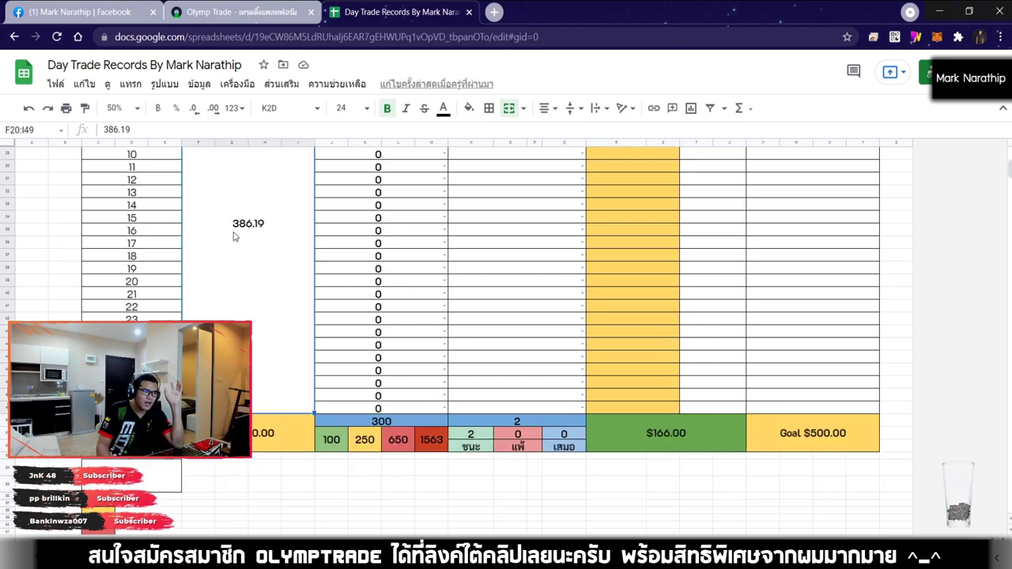
{"action": "scroll", "coordinate": [575, 269], "scroll_direction": "up", "scroll_amount": 5}
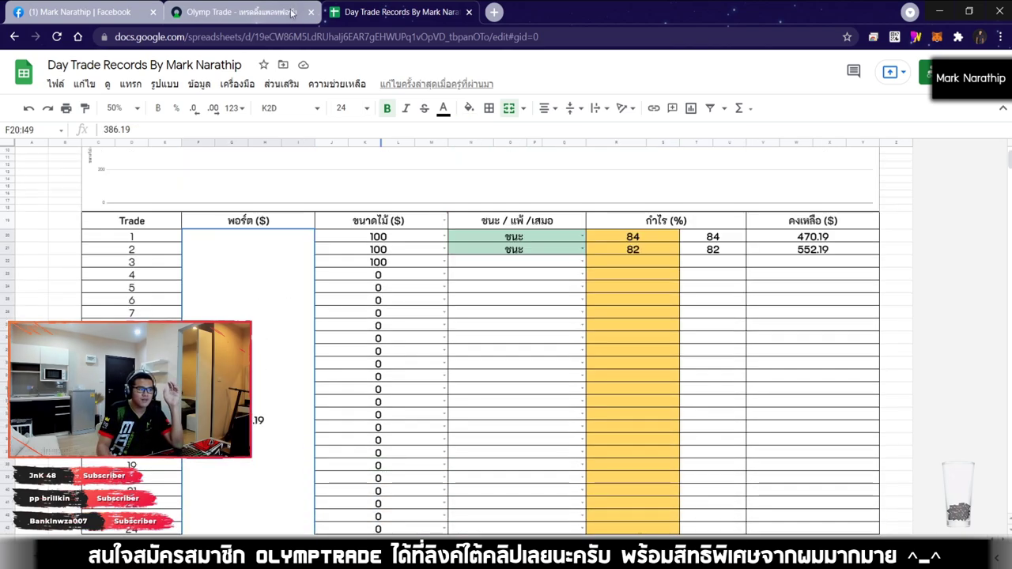
Compare the Olymp Trade account balance with trade 2's remaining balance in the record sheet, and return to the GBP USD chart.
{"action": "left_click", "coordinate": [261, 12]}
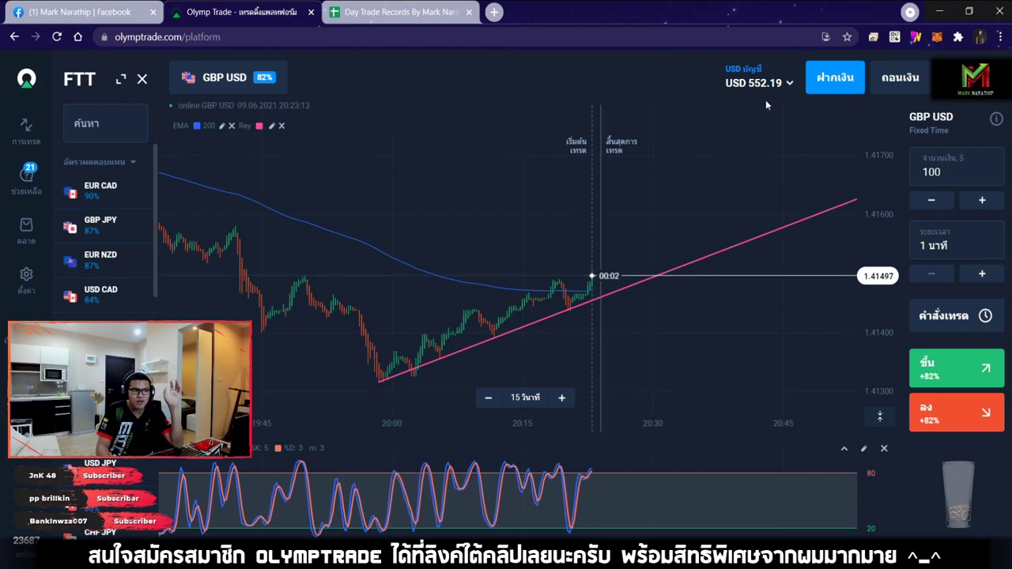
{"action": "left_click", "coordinate": [389, 18]}
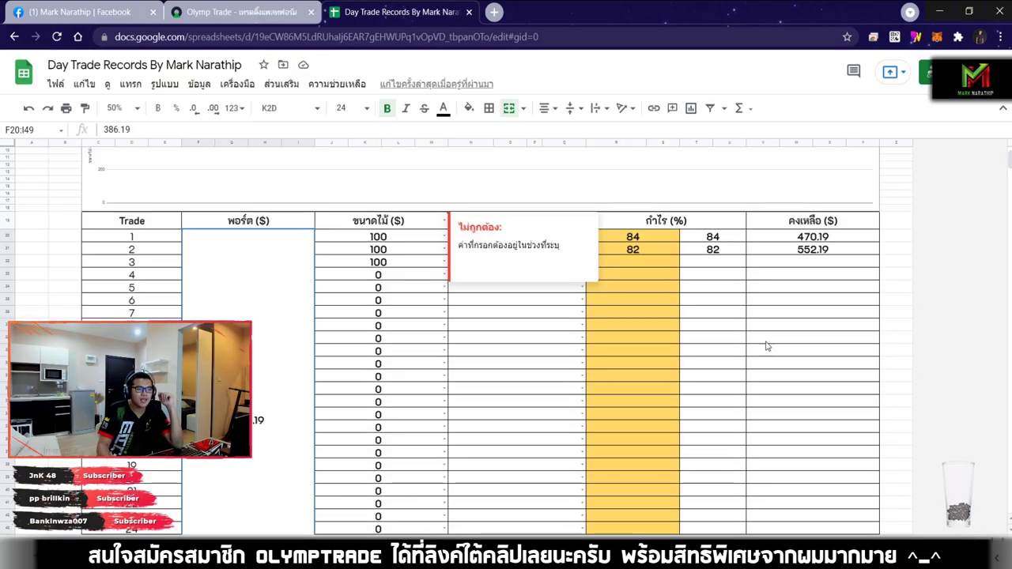
{"action": "left_click", "coordinate": [237, 12]}
{"action": "left_click", "coordinate": [396, 12]}
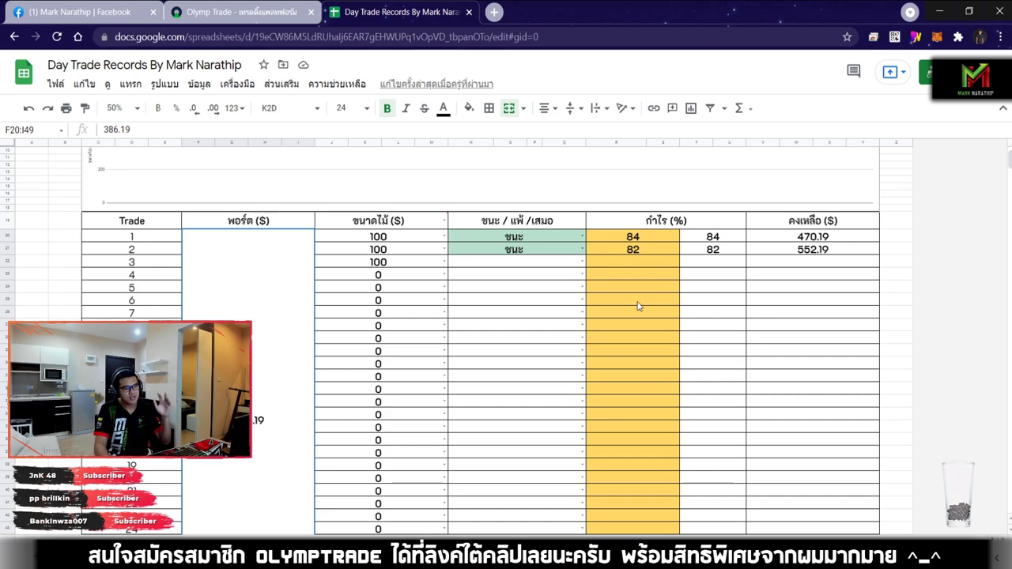
{"action": "left_click", "coordinate": [526, 263]}
{"action": "scroll", "coordinate": [590, 319], "scroll_direction": "up", "scroll_amount": 2}
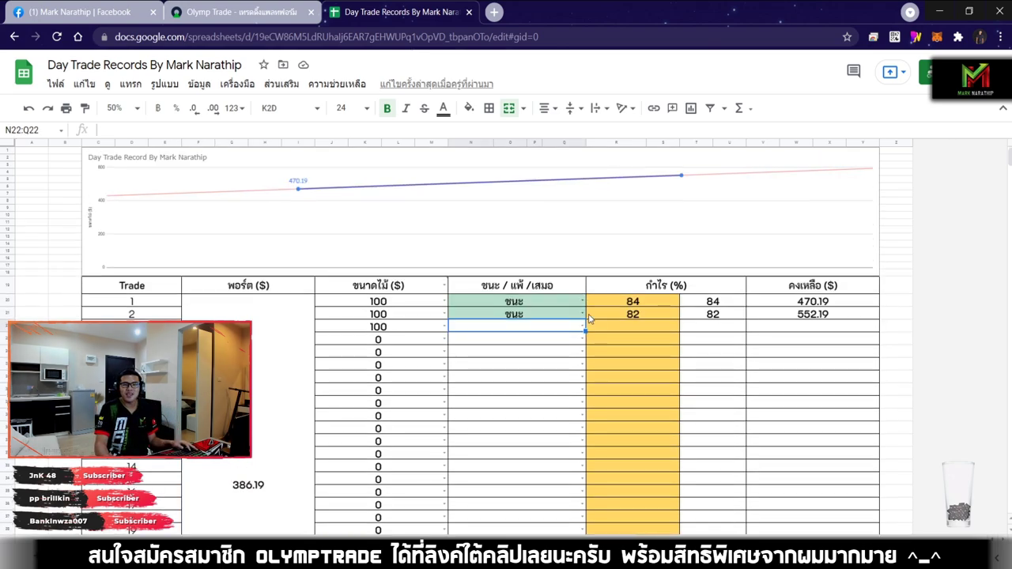
{"action": "scroll", "coordinate": [601, 333], "scroll_direction": "down", "scroll_amount": 3}
{"action": "left_click", "coordinate": [231, 9]}
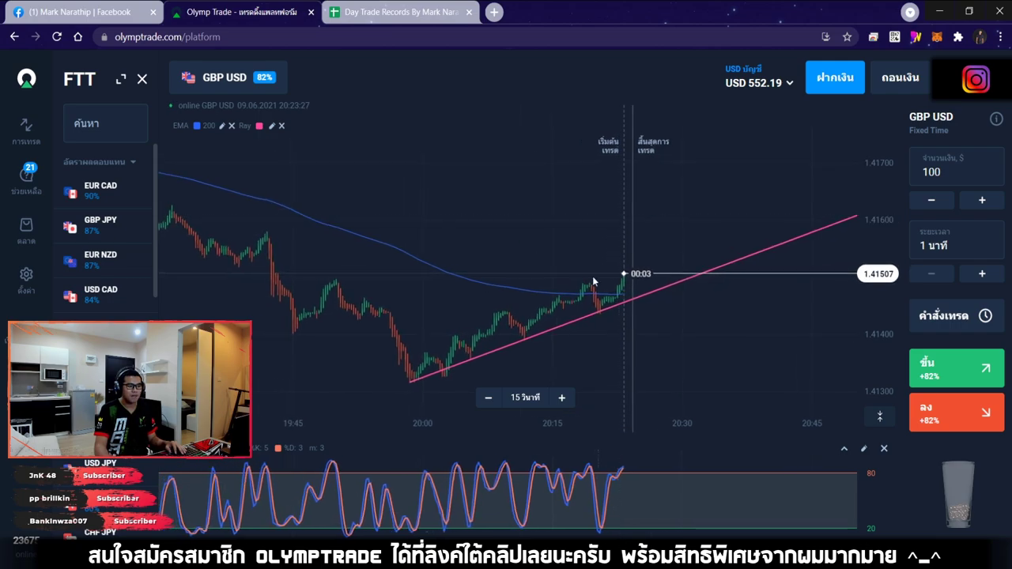
Switch to the record sheet, check the total profit in the summary row, and select the trade 3 result cell.
{"action": "scroll", "coordinate": [584, 313], "scroll_direction": "up", "scroll_amount": 3}
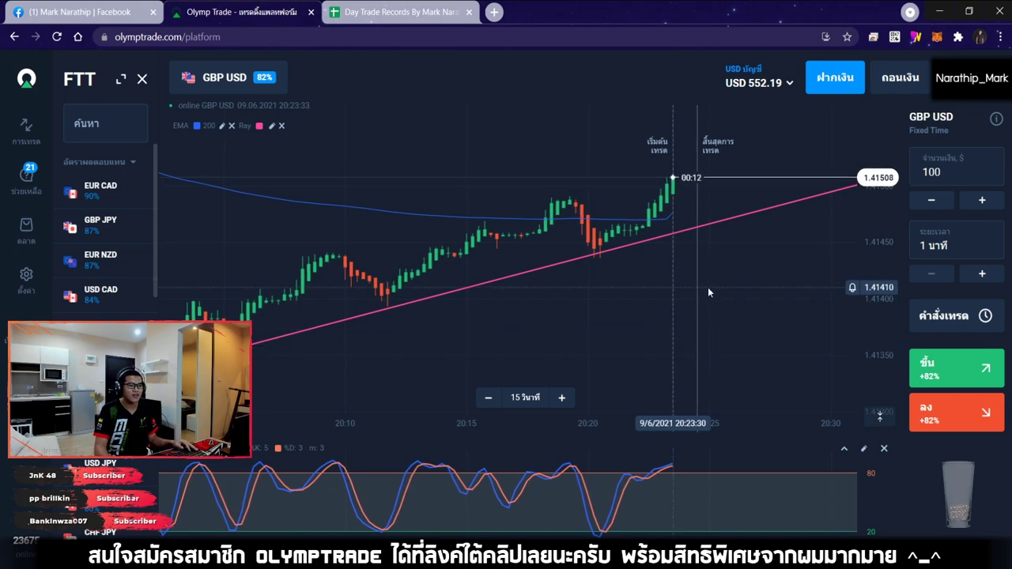
{"action": "key", "text": "ctrl+Tab"}
{"action": "scroll", "coordinate": [710, 276], "scroll_direction": "down", "scroll_amount": 5}
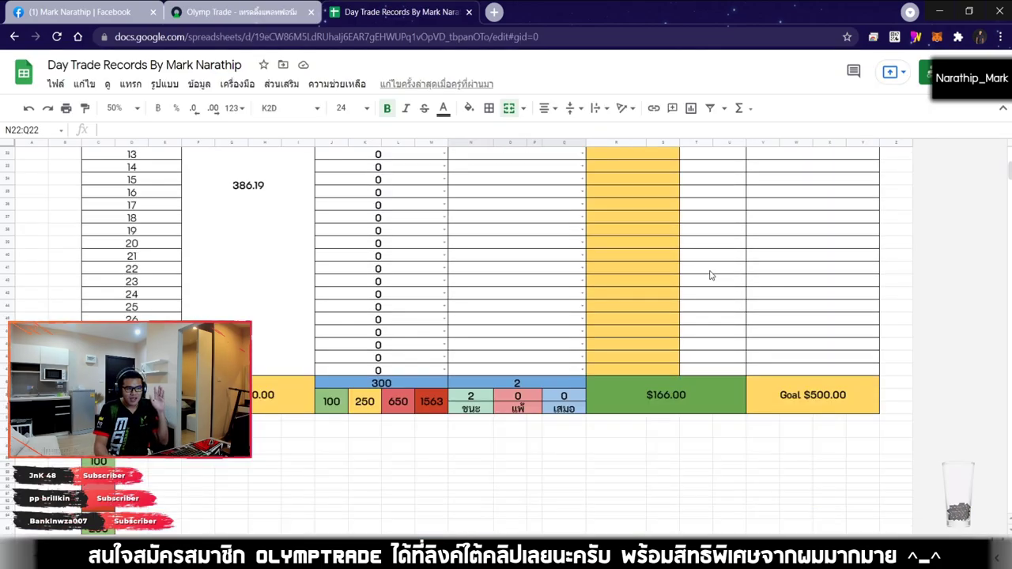
{"action": "left_click", "coordinate": [686, 260]}
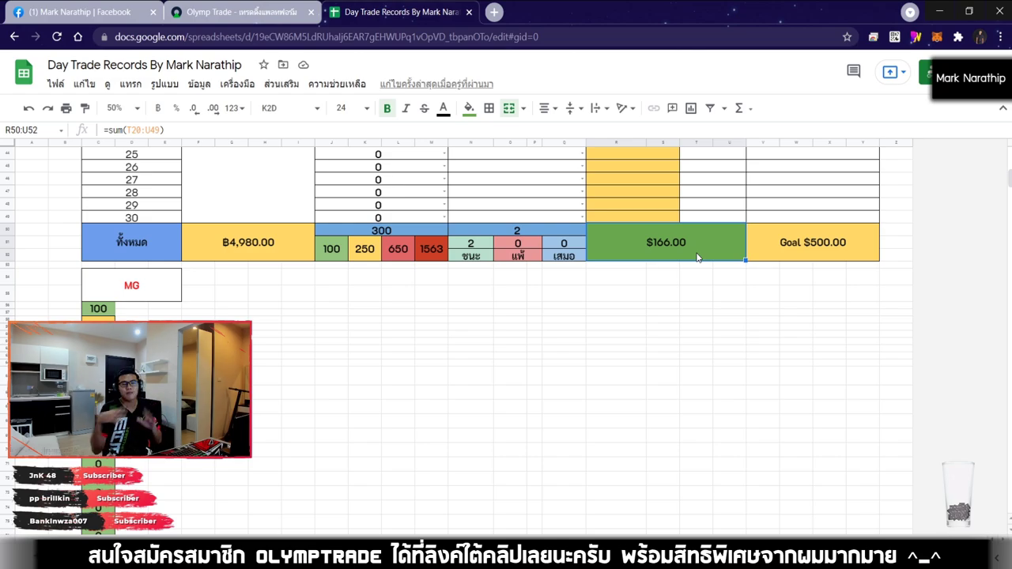
{"action": "scroll", "coordinate": [677, 330], "scroll_direction": "up", "scroll_amount": 10}
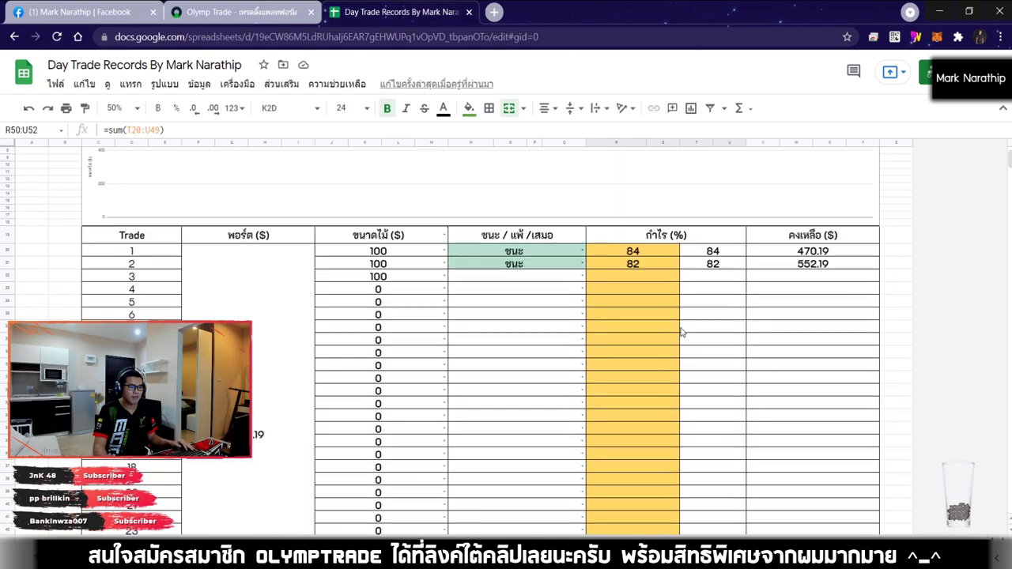
{"action": "left_click", "coordinate": [520, 329]}
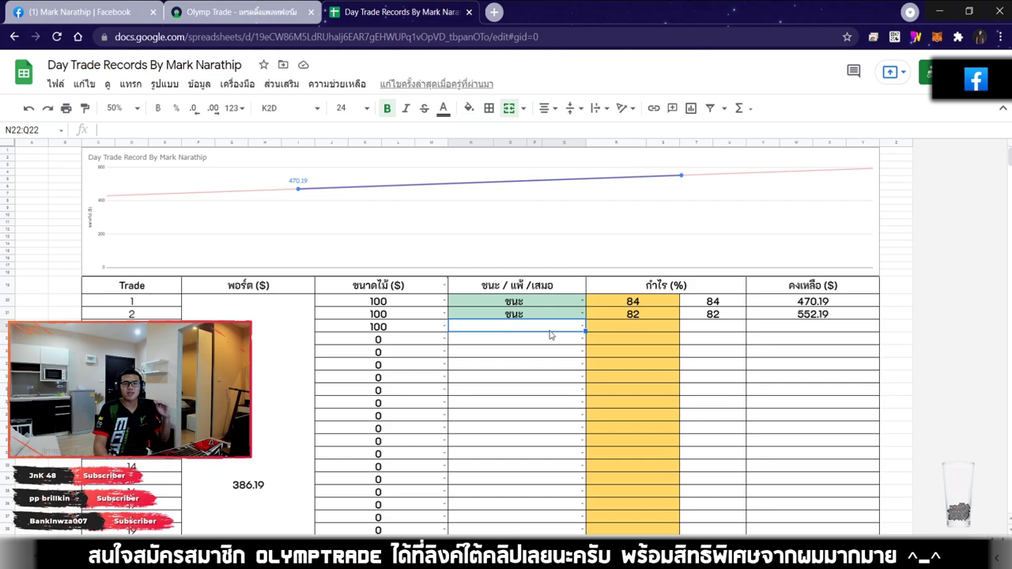
Compare the GBP USD chart in Olymp Trade with the record sheet's total profit cell, and return to the chart.
{"action": "left_click", "coordinate": [220, 14]}
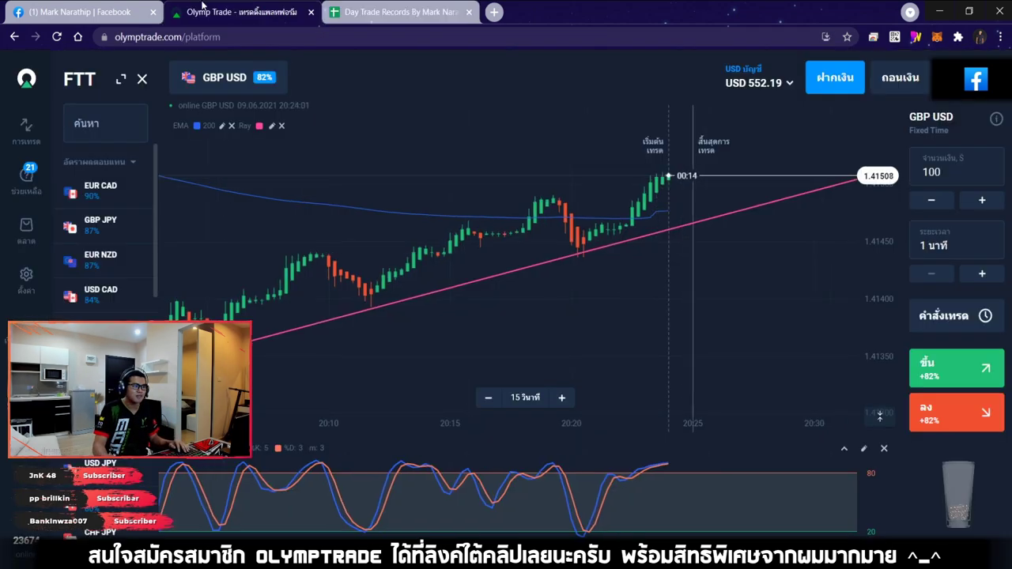
{"action": "left_click", "coordinate": [379, 9]}
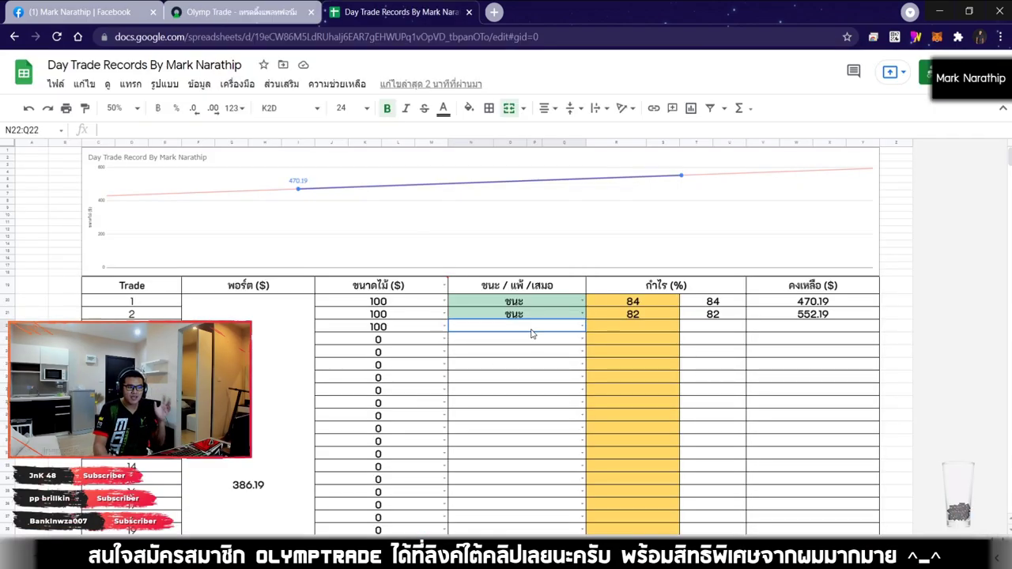
{"action": "scroll", "coordinate": [589, 417], "scroll_direction": "down", "scroll_amount": 5}
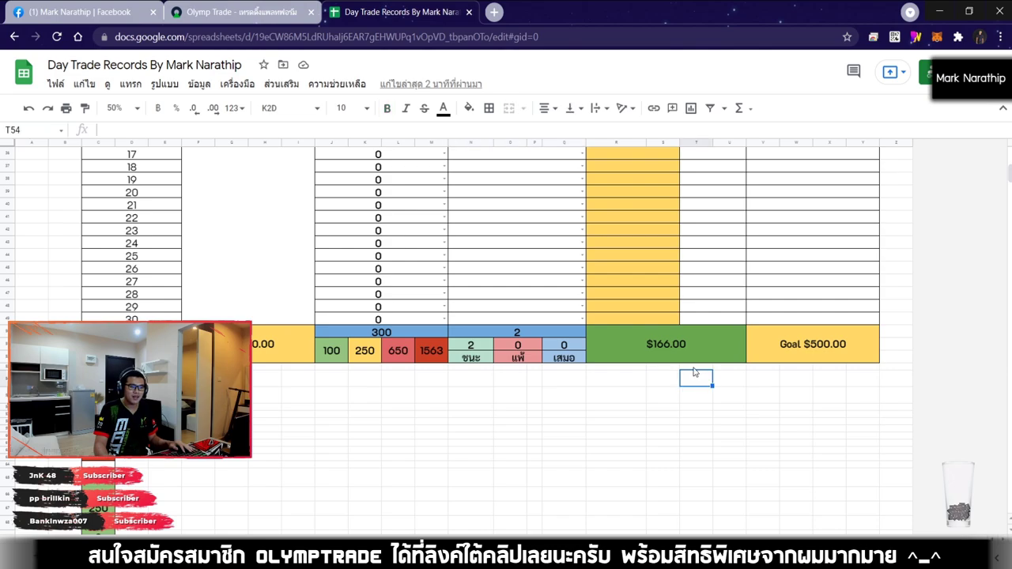
{"action": "left_click", "coordinate": [690, 360]}
{"action": "scroll", "coordinate": [594, 408], "scroll_direction": "up", "scroll_amount": 10}
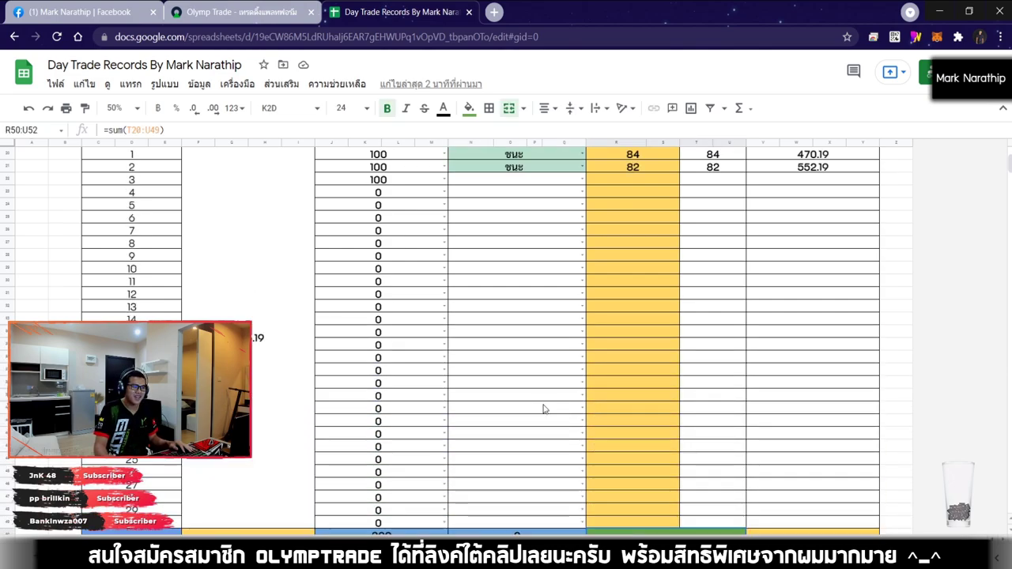
{"action": "key", "text": "ctrl+shift+Tab"}
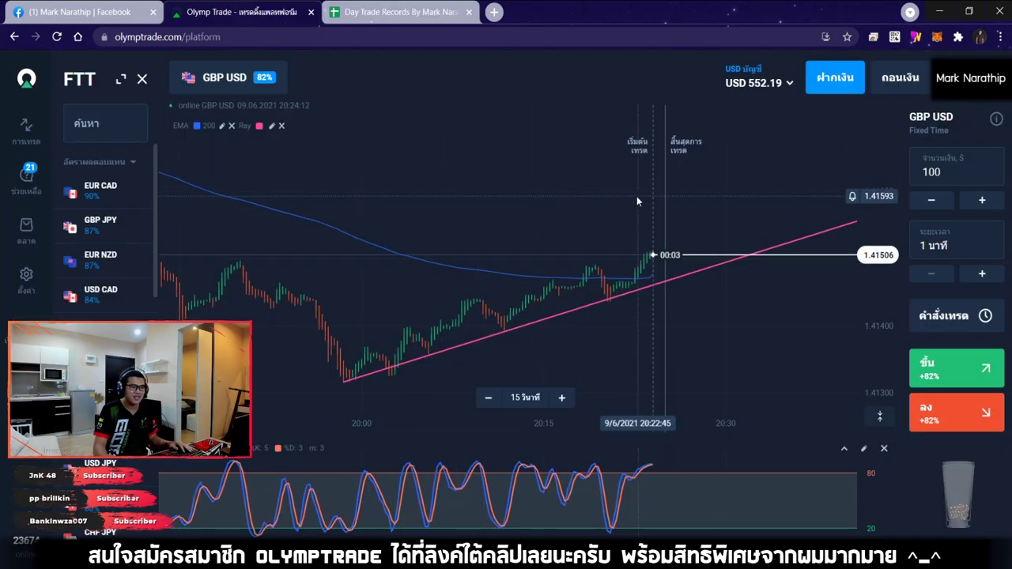
Examine the recent GBP USD candles against the EMA and the pink trend line, both close up and over a wider period.
{"action": "scroll", "coordinate": [632, 310], "scroll_direction": "up", "scroll_amount": 3}
{"action": "scroll", "coordinate": [634, 314], "scroll_direction": "down", "scroll_amount": 2}
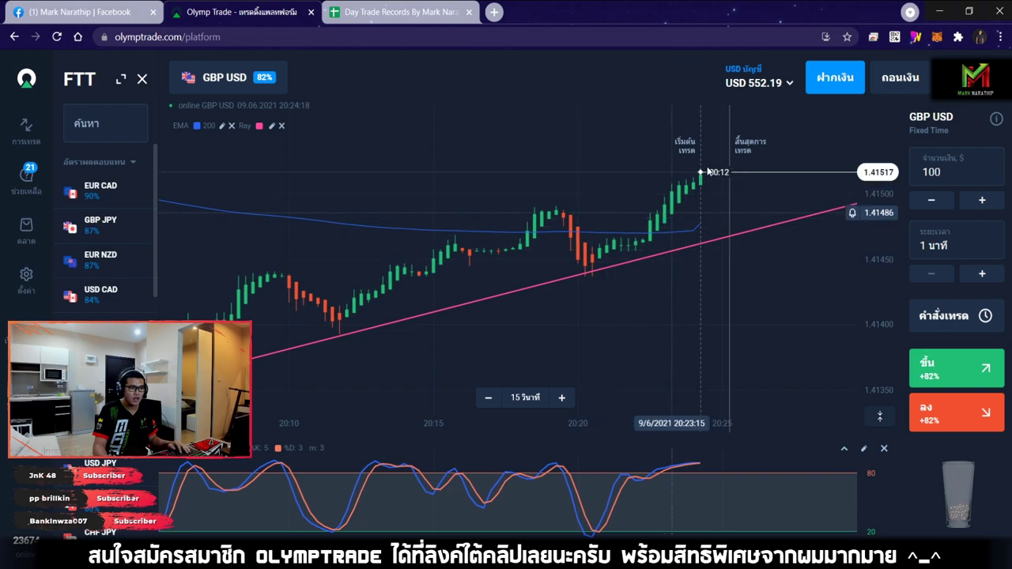
{"action": "scroll", "coordinate": [680, 261], "scroll_direction": "down", "scroll_amount": 3}
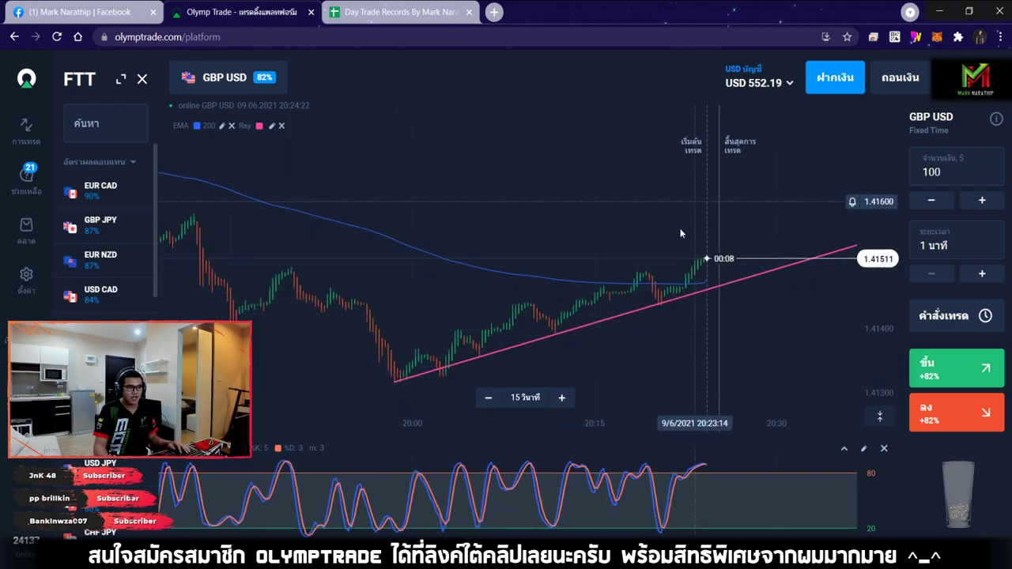
{"action": "scroll", "coordinate": [678, 278], "scroll_direction": "up", "scroll_amount": 3}
{"action": "scroll", "coordinate": [677, 275], "scroll_direction": "up", "scroll_amount": 3}
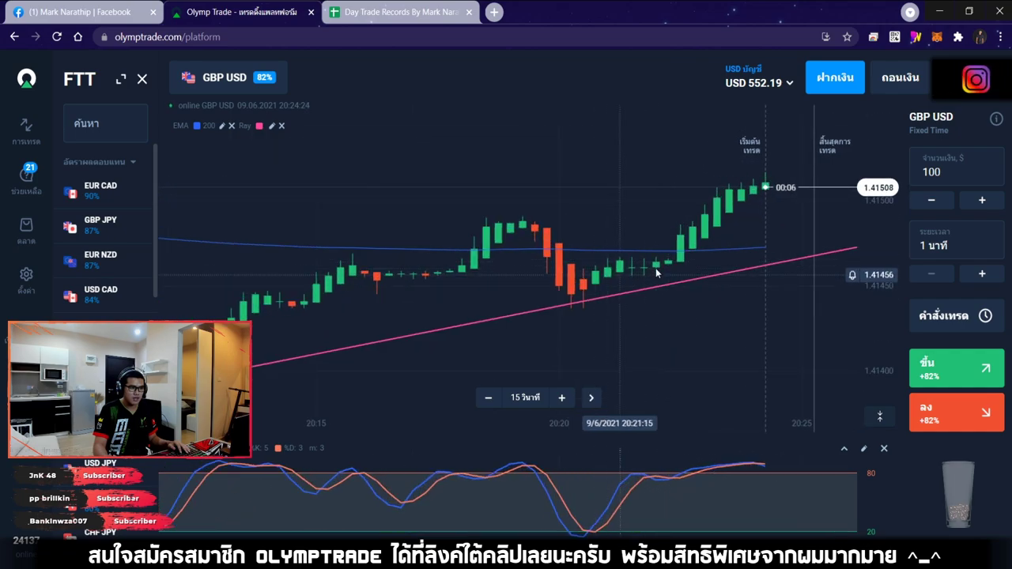
{"action": "scroll", "coordinate": [701, 244], "scroll_direction": "down", "scroll_amount": 4}
{"action": "scroll", "coordinate": [700, 248], "scroll_direction": "down", "scroll_amount": 3}
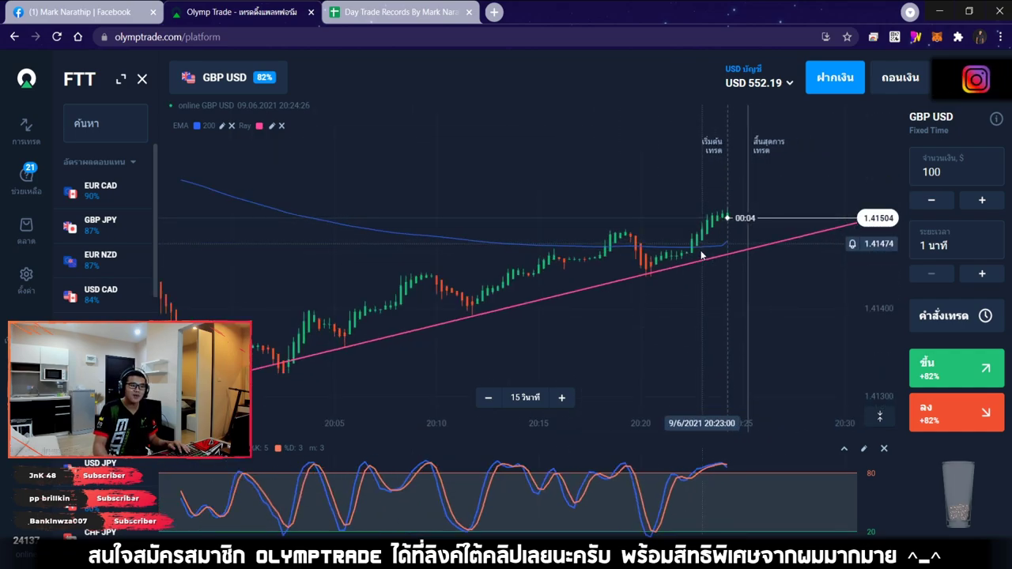
Look through the EUR CAD, GBP JPY, EUR NZD, USD CAD and NZD CHF charts for a trade entry.
{"action": "left_click", "coordinate": [129, 201]}
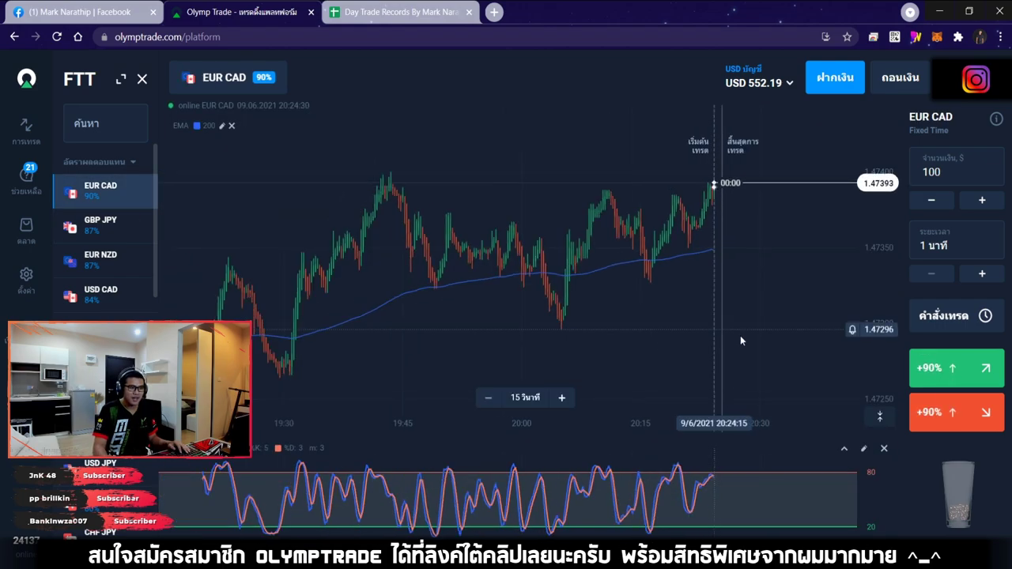
{"action": "left_click", "coordinate": [103, 223]}
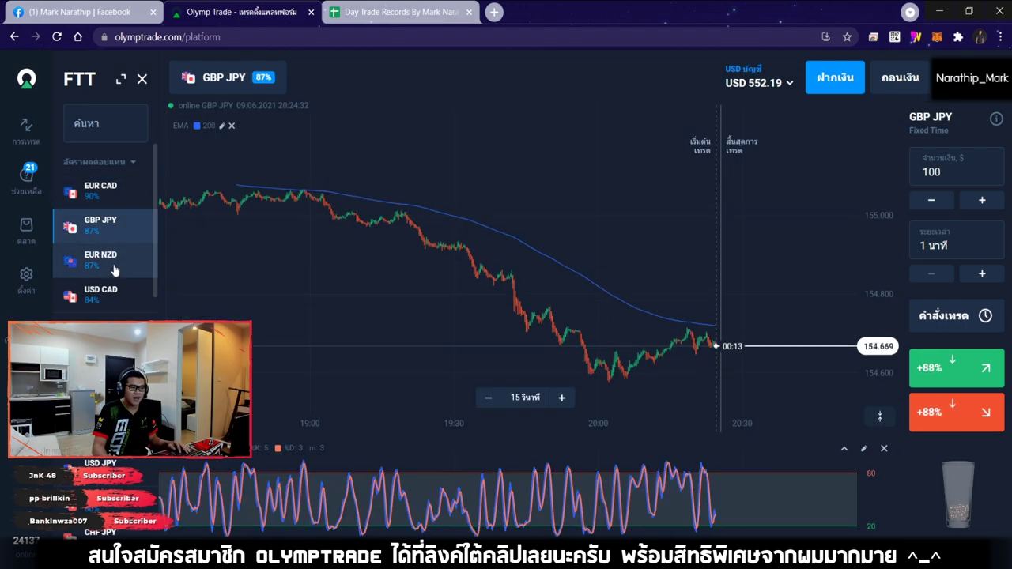
{"action": "left_click", "coordinate": [114, 270]}
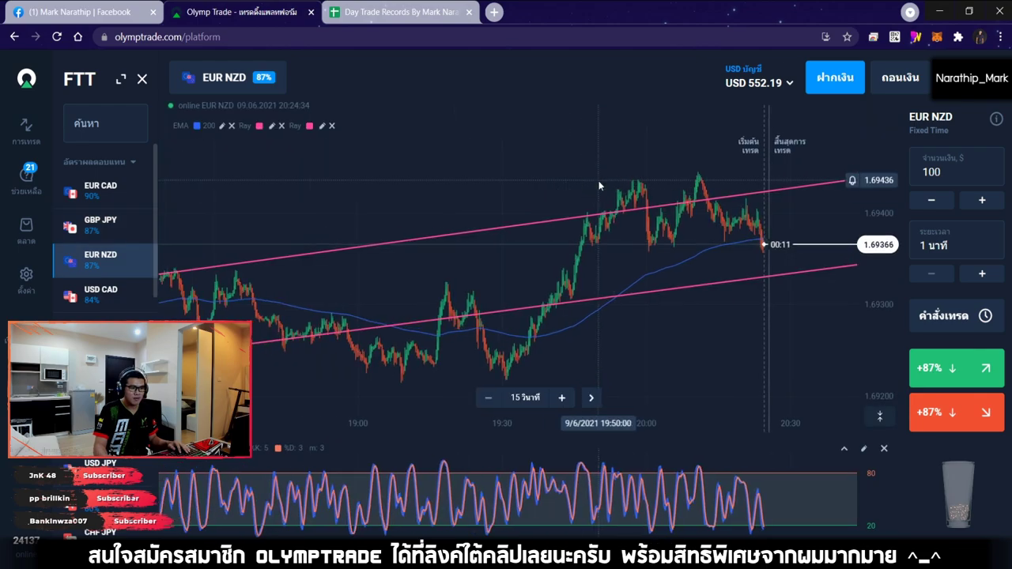
{"action": "left_click", "coordinate": [102, 295]}
{"action": "left_click", "coordinate": [103, 327]}
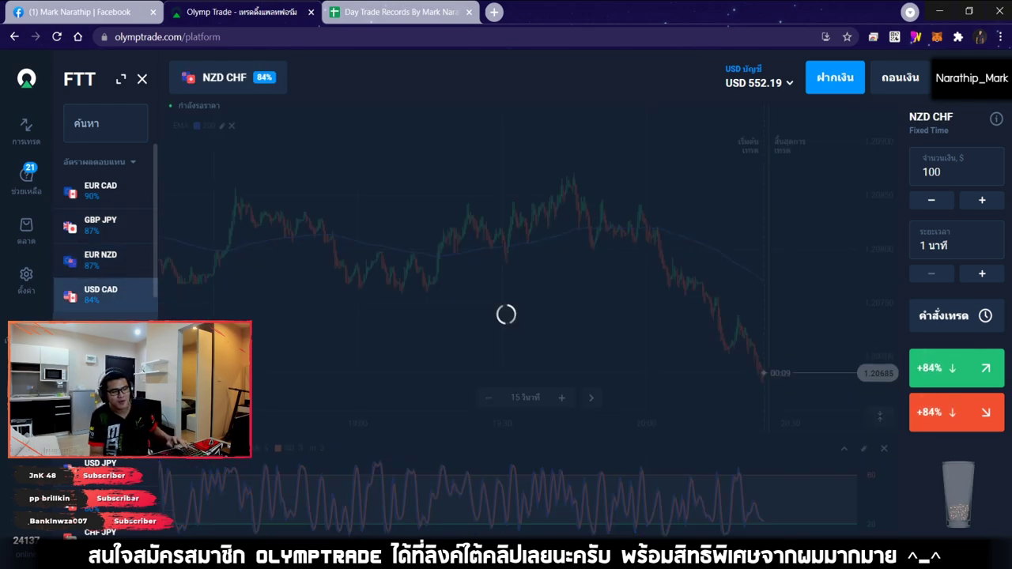
Look through the EUR USD, GBP USD, EUR JPY, USD JPY and GBP CHF charts for a trade entry.
{"action": "left_click", "coordinate": [103, 362]}
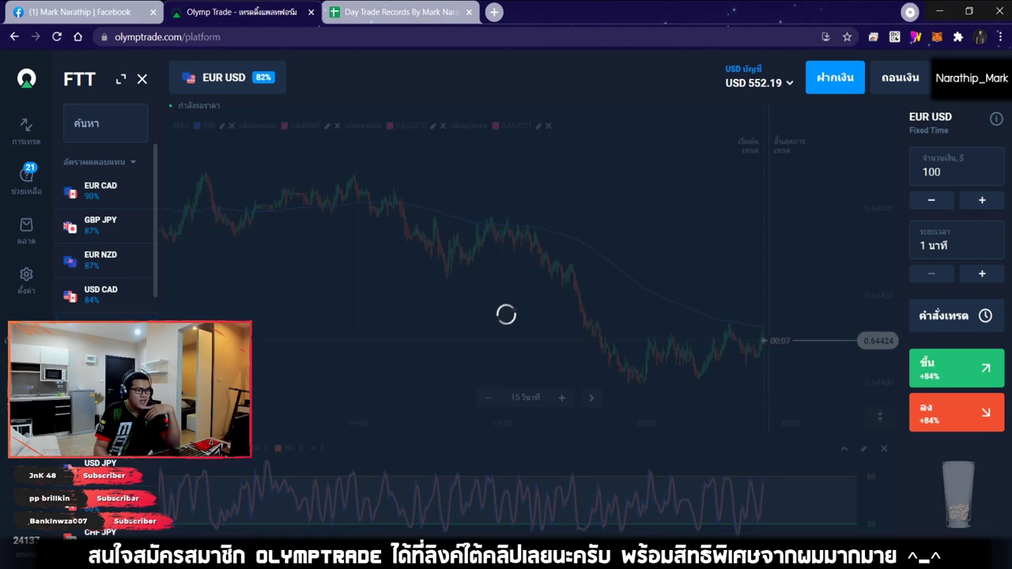
{"action": "left_click", "coordinate": [102, 397]}
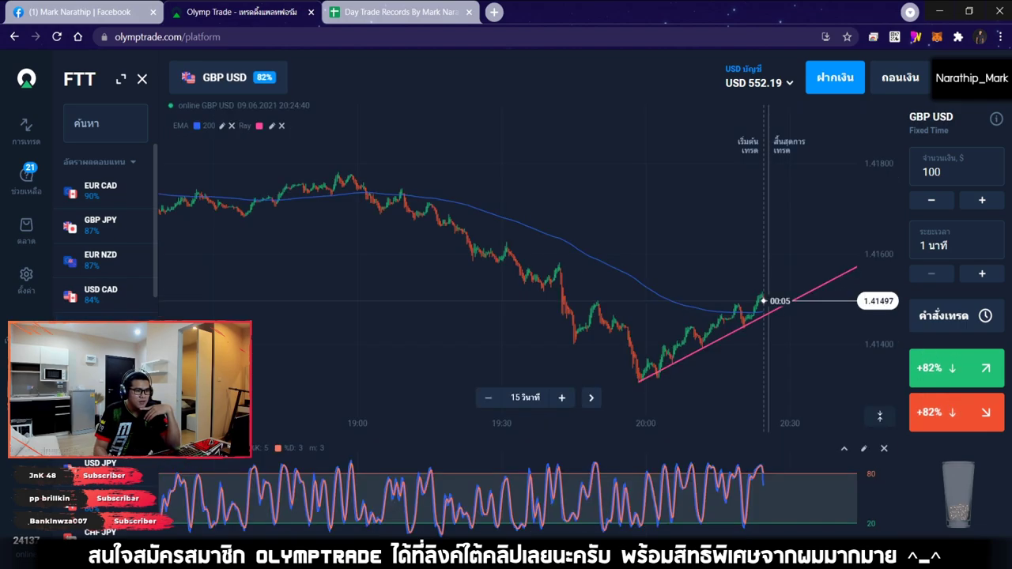
{"action": "left_click", "coordinate": [102, 434]}
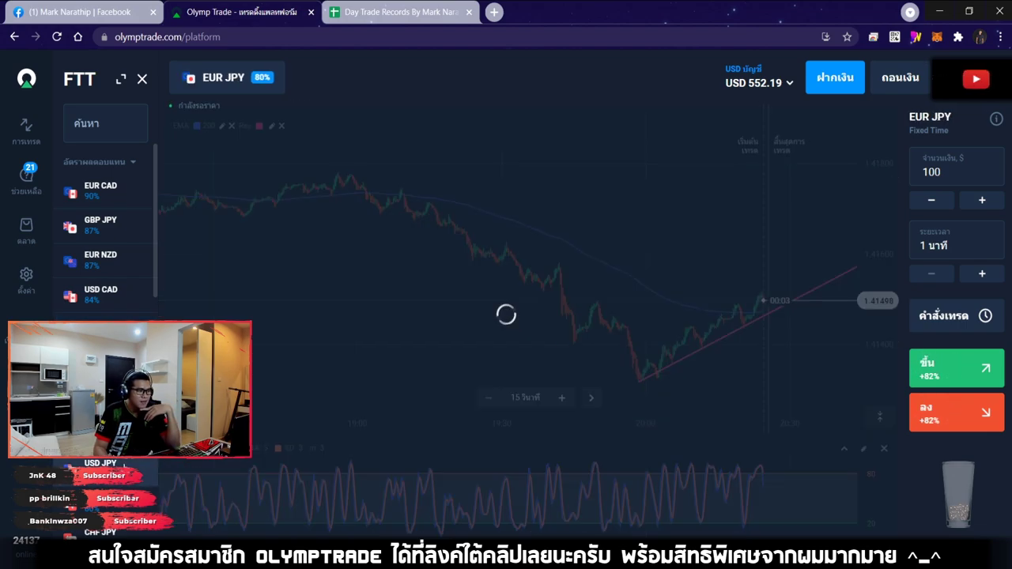
{"action": "left_click", "coordinate": [123, 466]}
{"action": "scroll", "coordinate": [102, 366], "scroll_direction": "down", "scroll_amount": 3}
{"action": "left_click", "coordinate": [103, 366]}
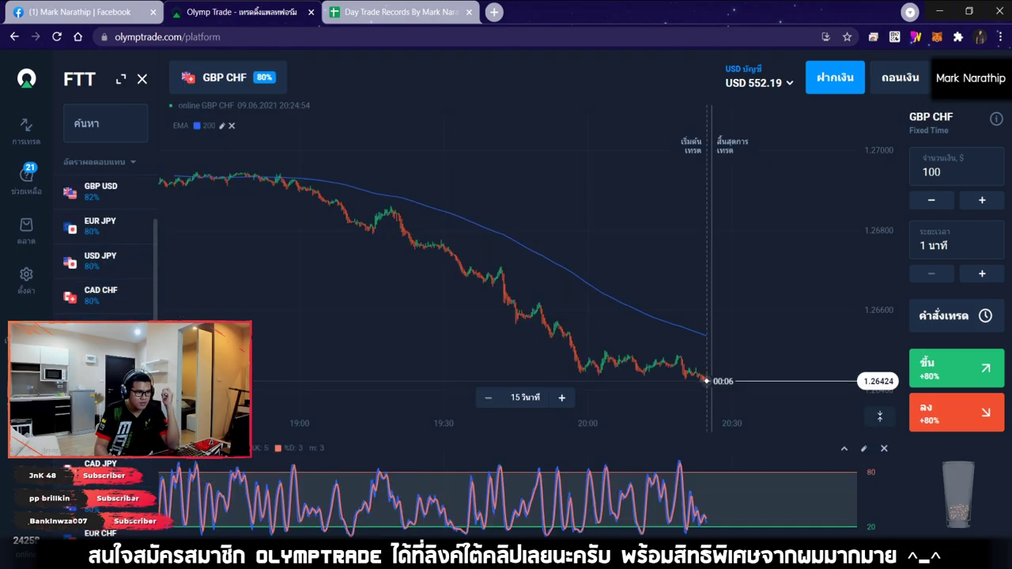
Check further asset charts, including EUR USD with its two pink lines, and reopen GBP USD.
{"action": "left_click", "coordinate": [103, 401]}
{"action": "left_click_drag", "start_coordinate": [585, 226], "coordinate": [833, 224]}
{"action": "scroll", "coordinate": [651, 256], "scroll_direction": "down", "scroll_amount": 3}
{"action": "scroll", "coordinate": [103, 261], "scroll_direction": "up", "scroll_amount": 3}
{"action": "left_click", "coordinate": [102, 226]}
{"action": "scroll", "coordinate": [499, 187], "scroll_direction": "down", "scroll_amount": 3}
{"action": "left_click", "coordinate": [103, 393]}
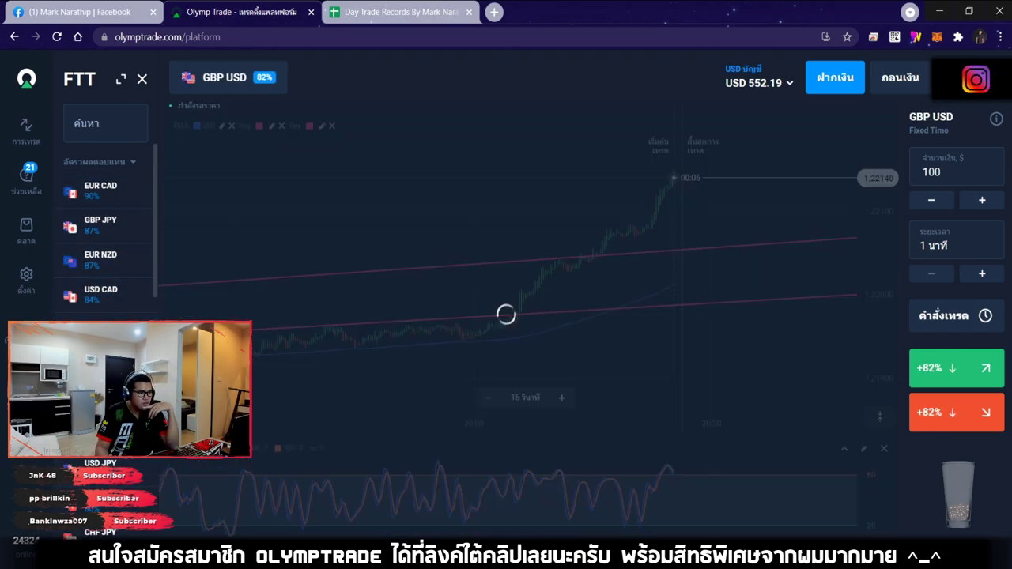
Examine the GBP USD pullback in relation to the EMA and the rising pink trend line.
{"action": "scroll", "coordinate": [610, 289], "scroll_direction": "down", "scroll_amount": 3}
{"action": "scroll", "coordinate": [612, 289], "scroll_direction": "up", "scroll_amount": 5}
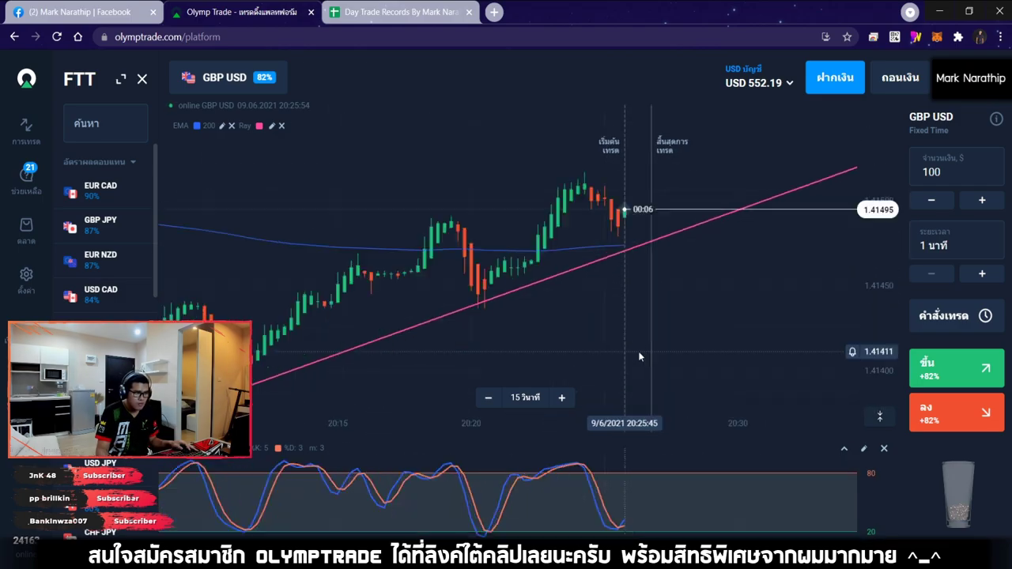
{"action": "scroll", "coordinate": [672, 261], "scroll_direction": "down", "scroll_amount": 5}
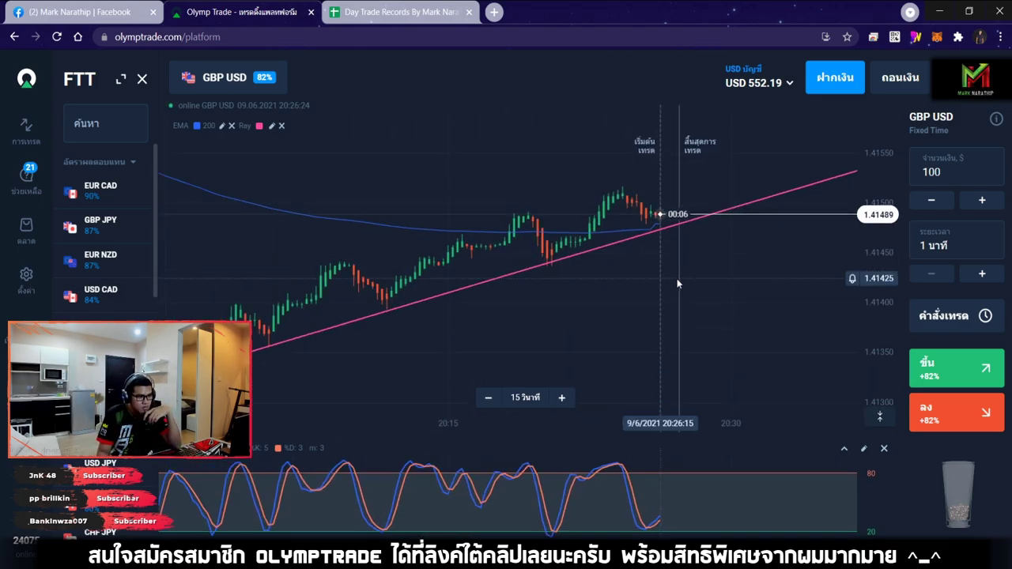
{"action": "scroll", "coordinate": [677, 278], "scroll_direction": "up", "scroll_amount": 4}
{"action": "scroll", "coordinate": [693, 255], "scroll_direction": "down", "scroll_amount": 5}
Open the EUR USD chart and draw a Ray trend line under the rising lows, starting from the beginning of the rally after 20:00.
{"action": "left_click", "coordinate": [102, 225]}
{"action": "left_click", "coordinate": [103, 358]}
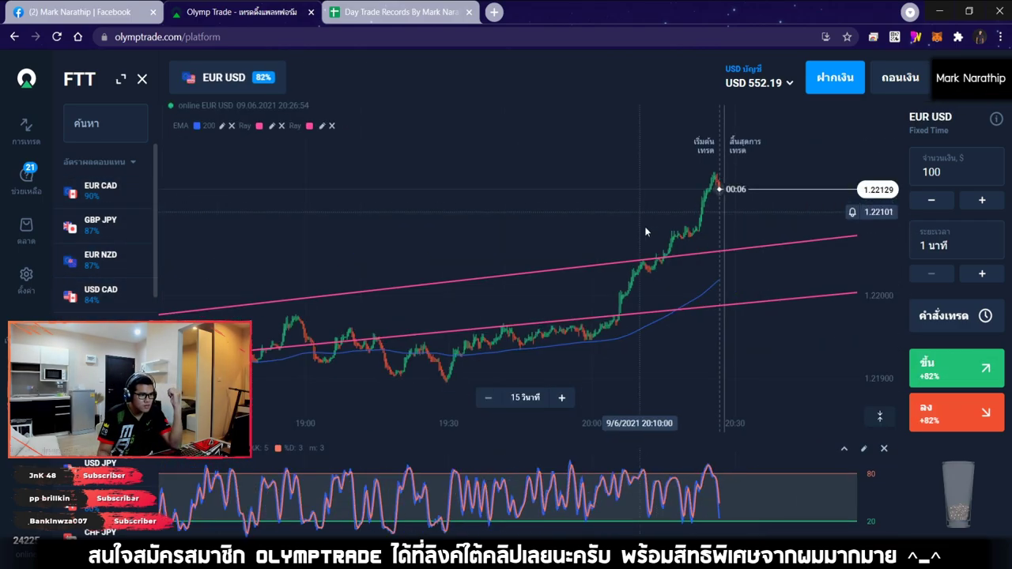
{"action": "left_click", "coordinate": [217, 398]}
{"action": "scroll", "coordinate": [103, 261], "scroll_direction": "down", "scroll_amount": 5}
{"action": "left_click", "coordinate": [103, 356]}
{"action": "left_click", "coordinate": [418, 355]}
{"action": "left_click_drag", "start_coordinate": [786, 224], "coordinate": [786, 200]}
{"action": "left_click_drag", "start_coordinate": [418, 355], "coordinate": [318, 396]}
{"action": "left_click_drag", "start_coordinate": [534, 305], "coordinate": [465, 305]}
{"action": "scroll", "coordinate": [694, 229], "scroll_direction": "down", "scroll_amount": 4}
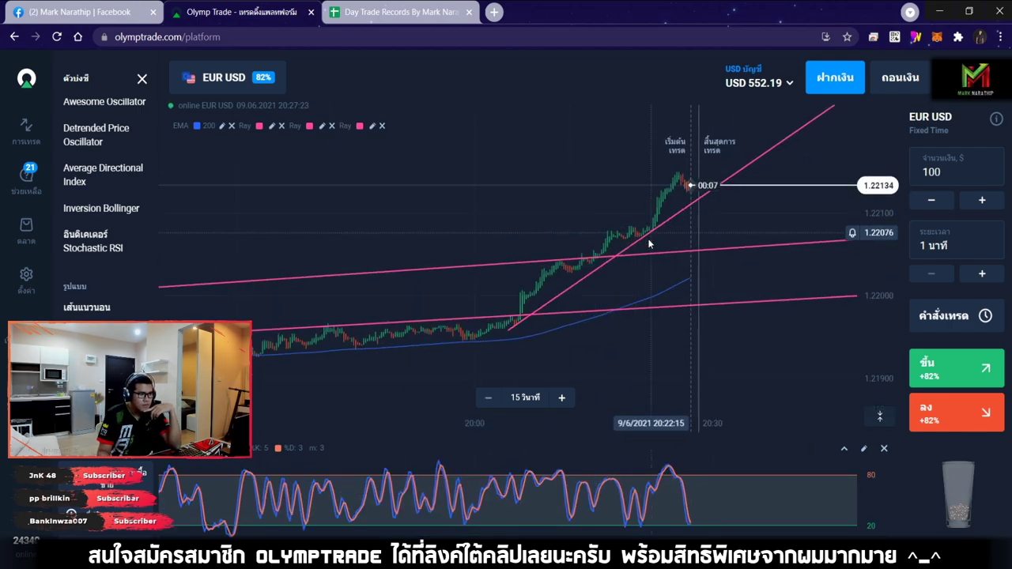
Change the colour of the steep new EUR USD Ray line to yellow.
{"action": "scroll", "coordinate": [649, 242], "scroll_direction": "up", "scroll_amount": 5}
{"action": "left_click", "coordinate": [372, 126]}
{"action": "scroll", "coordinate": [589, 184], "scroll_direction": "up", "scroll_amount": 5}
{"action": "scroll", "coordinate": [667, 255], "scroll_direction": "up", "scroll_amount": 4}
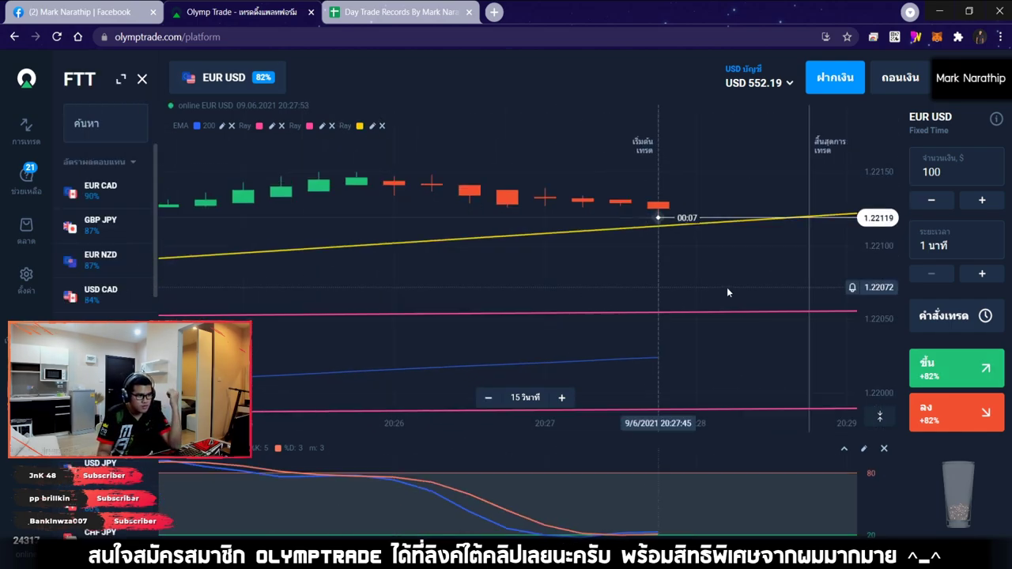
Check the EUR USD candles just above the yellow trend line and place a $100 one-minute up trade.
{"action": "scroll", "coordinate": [726, 287], "scroll_direction": "down", "scroll_amount": 5}
{"action": "scroll", "coordinate": [664, 197], "scroll_direction": "up", "scroll_amount": 5}
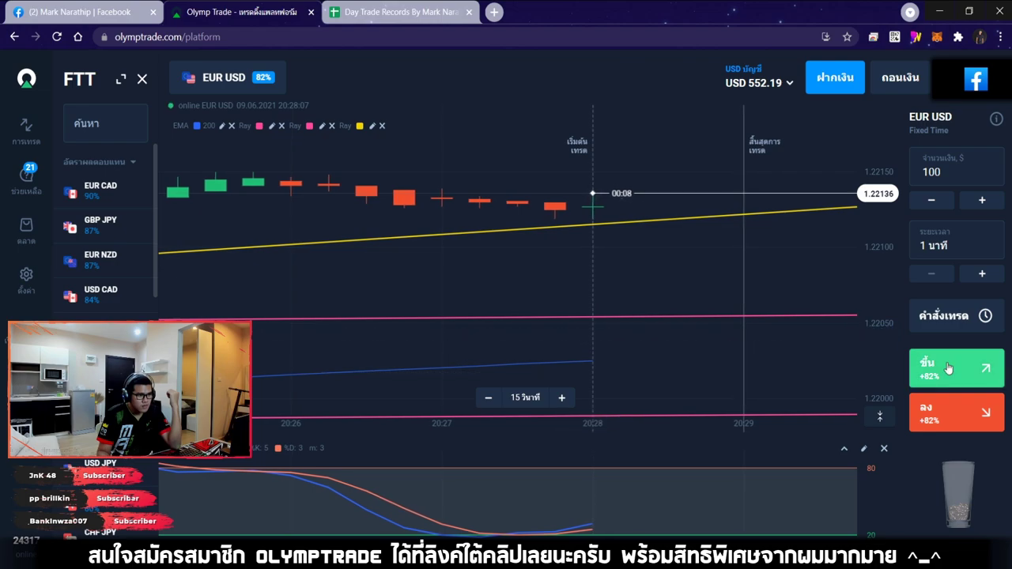
{"action": "left_click_drag", "start_coordinate": [715, 280], "coordinate": [744, 280]}
{"action": "scroll", "coordinate": [642, 289], "scroll_direction": "up", "scroll_amount": 3}
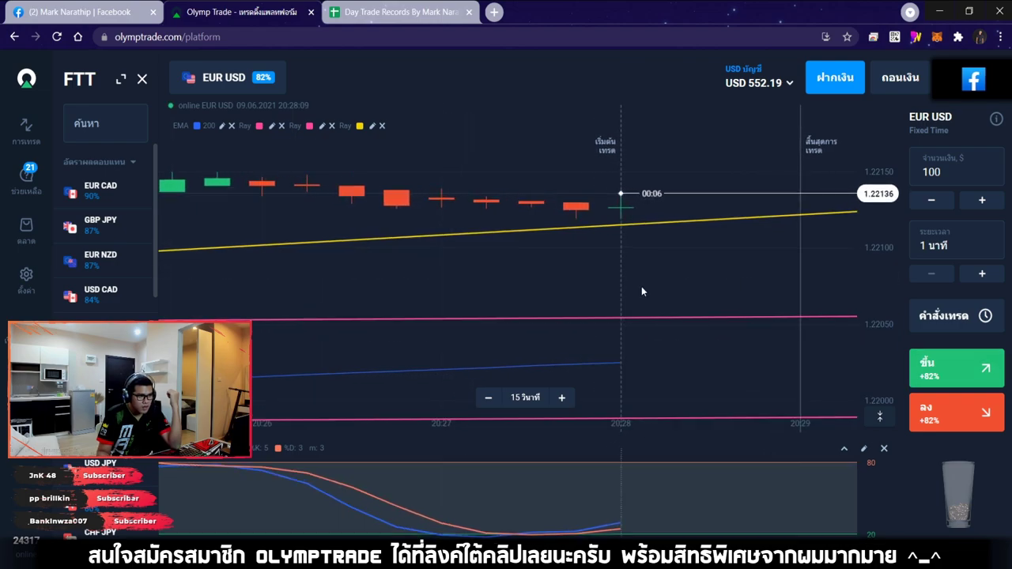
{"action": "left_click", "coordinate": [939, 369]}
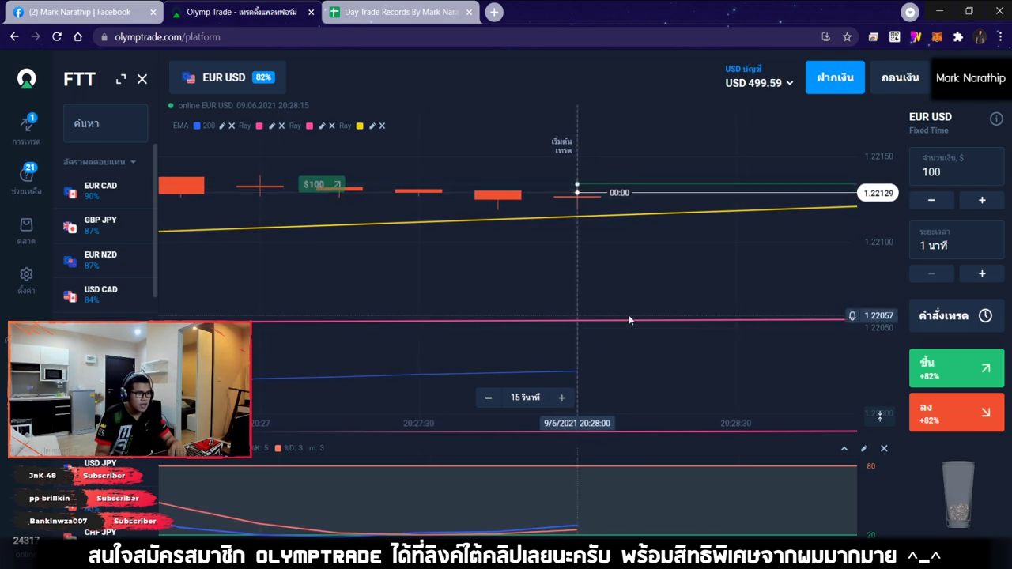
Examine the open $100 EUR USD up trade against the yellow trend line over progressively wider periods.
{"action": "scroll", "coordinate": [663, 202], "scroll_direction": "down", "scroll_amount": 2}
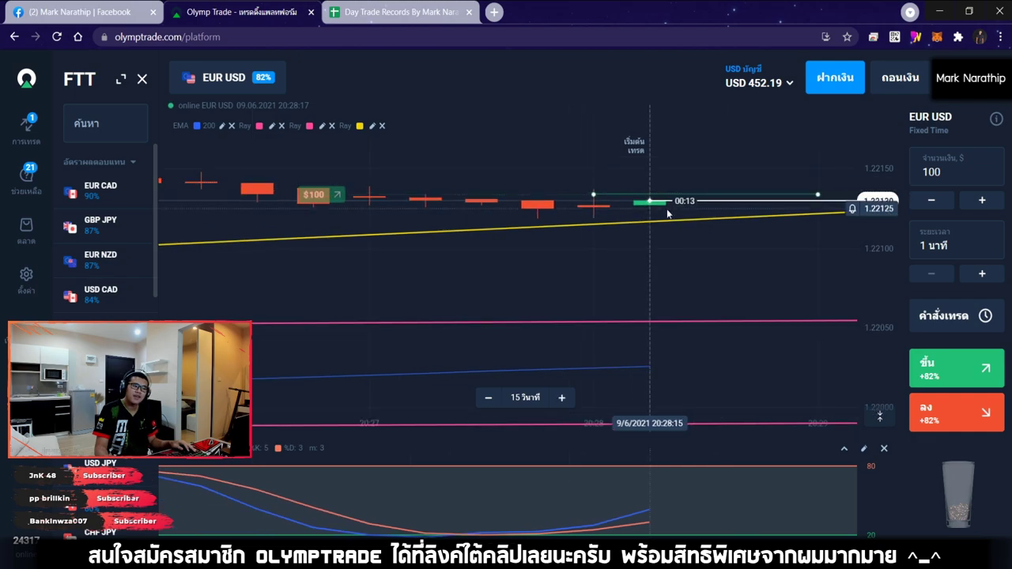
{"action": "scroll", "coordinate": [685, 216], "scroll_direction": "down", "scroll_amount": 3}
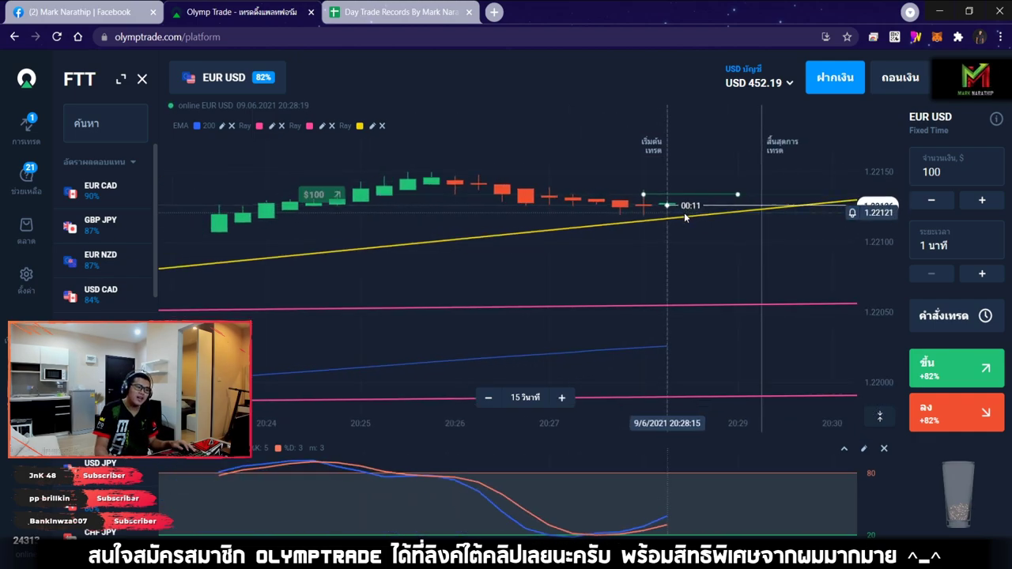
{"action": "scroll", "coordinate": [685, 212], "scroll_direction": "down", "scroll_amount": 4}
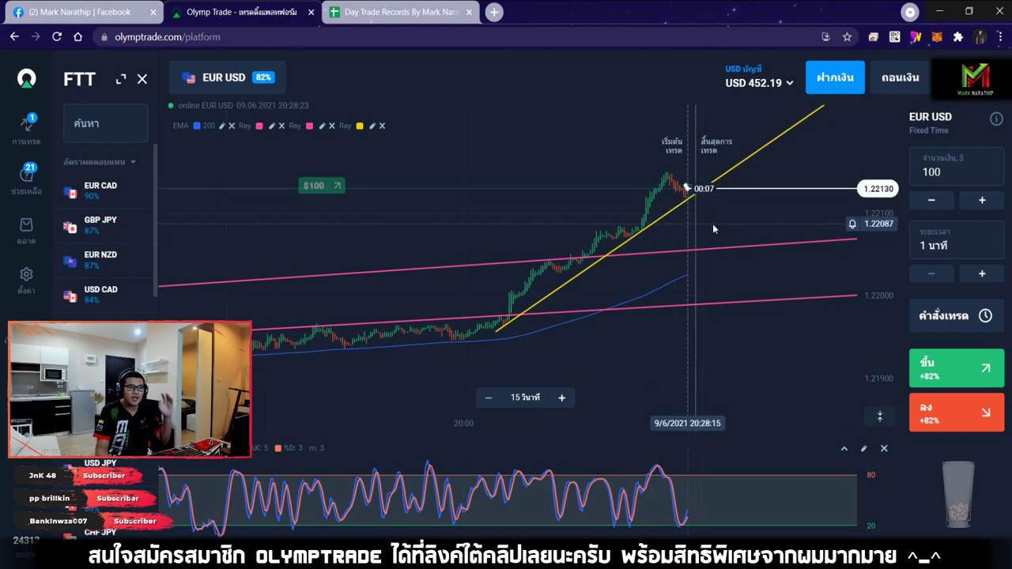
{"action": "scroll", "coordinate": [744, 215], "scroll_direction": "up", "scroll_amount": 3}
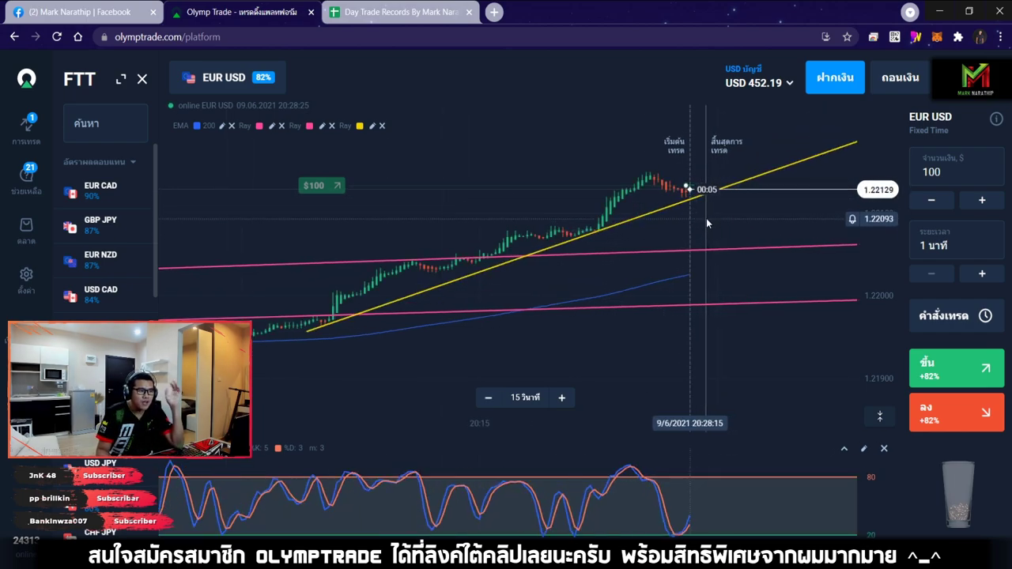
Sketch a large freehand upward arrow beside the latest EUR USD candles and clear the drawing.
{"action": "scroll", "coordinate": [659, 235], "scroll_direction": "up", "scroll_amount": 2}
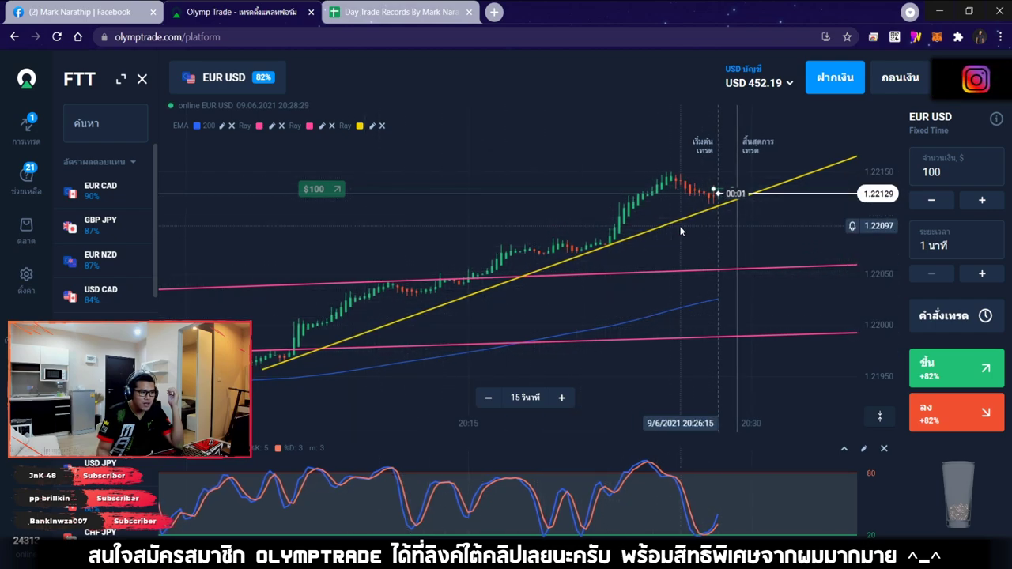
{"action": "scroll", "coordinate": [724, 239], "scroll_direction": "down", "scroll_amount": 3}
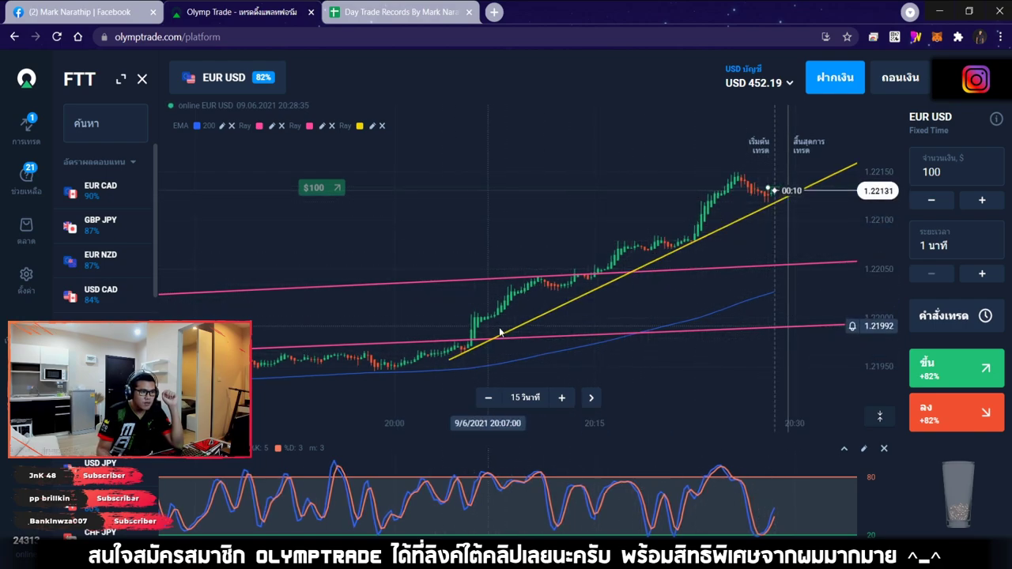
{"action": "left_click_drag", "start_coordinate": [817, 231], "coordinate": [757, 235]}
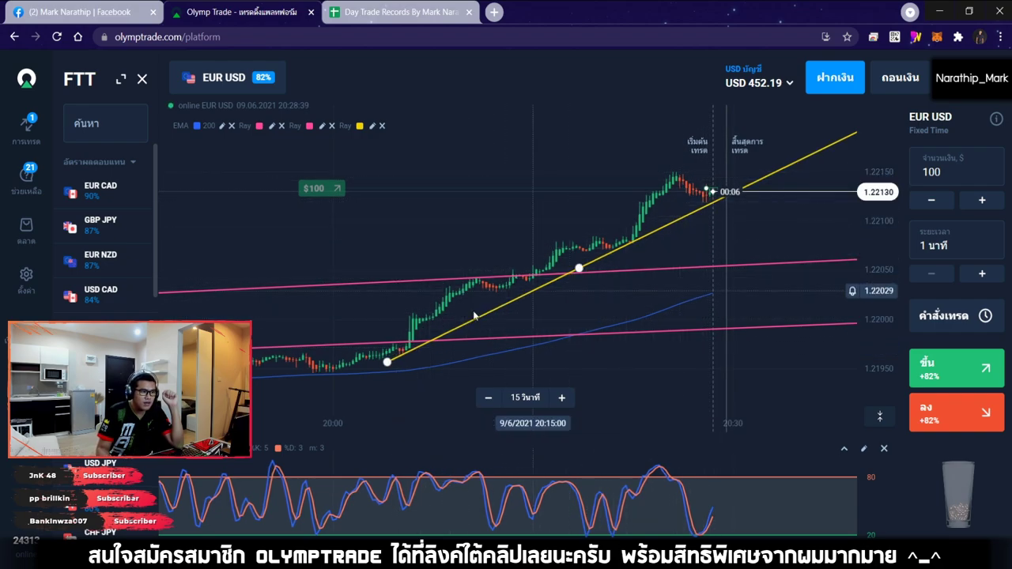
{"action": "scroll", "coordinate": [719, 236], "scroll_direction": "up", "scroll_amount": 8}
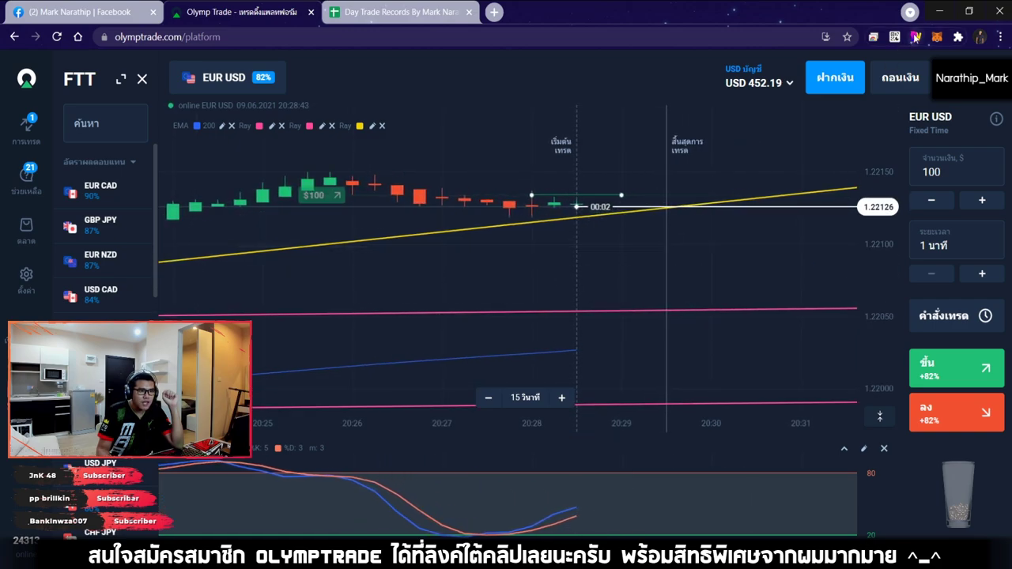
{"action": "mouse_move", "coordinate": [653, 199]}
{"action": "left_mouse_down"}
{"action": "mouse_move", "coordinate": [656, 317]}
{"action": "mouse_move", "coordinate": [638, 348]}
{"action": "left_mouse_up"}
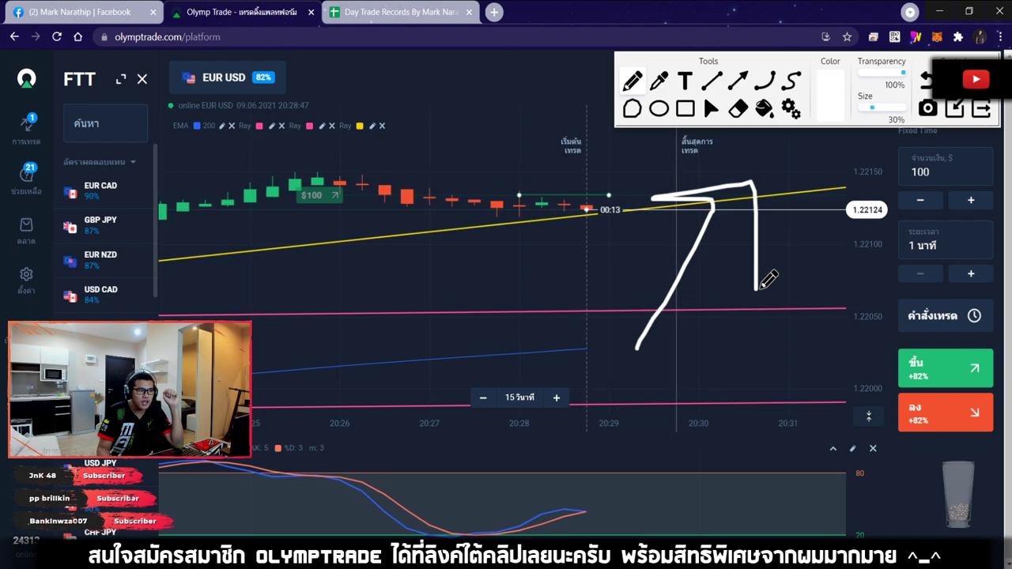
{"action": "left_click", "coordinate": [979, 80]}
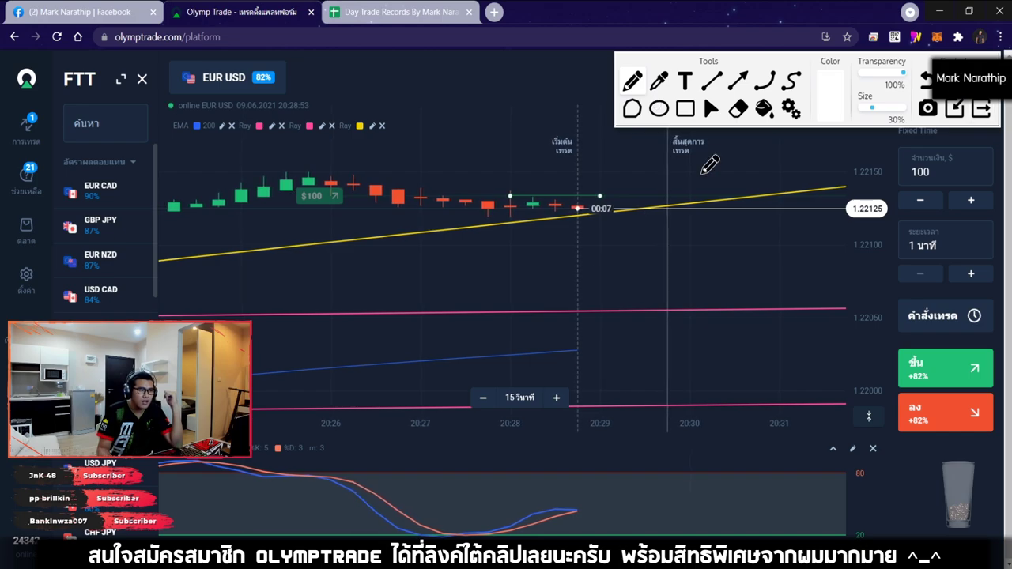
Examine the EUR USD candles along the yellow trend line through the $100 trade's expiry, both close up and over a wider period.
{"action": "scroll", "coordinate": [694, 234], "scroll_direction": "down", "scroll_amount": 3}
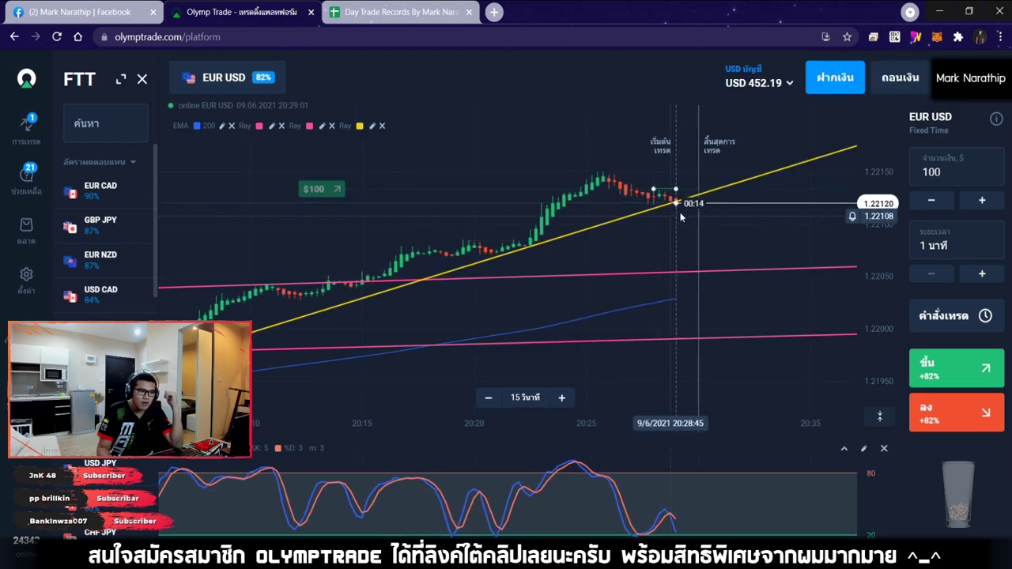
{"action": "scroll", "coordinate": [680, 213], "scroll_direction": "up", "scroll_amount": 1}
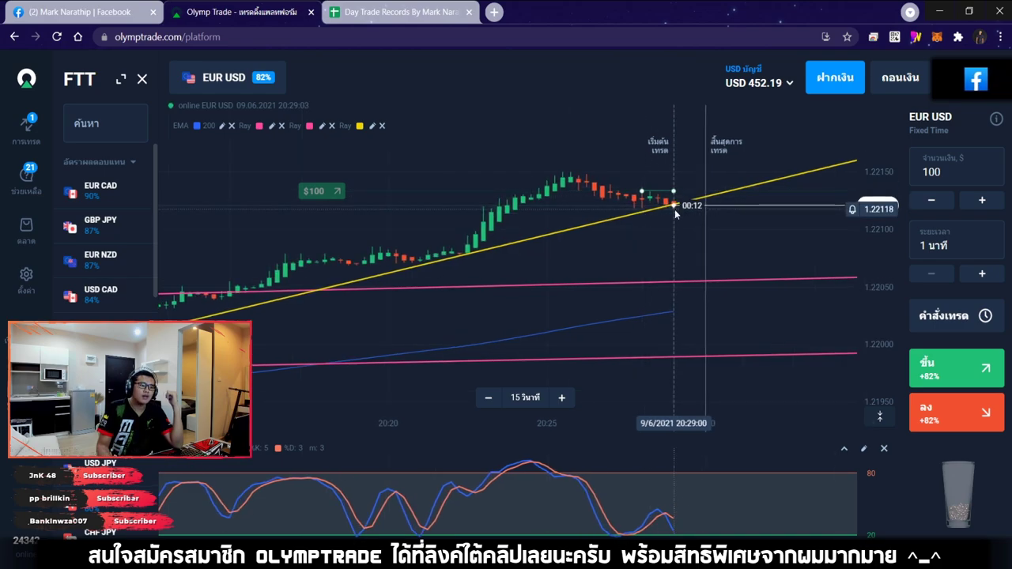
{"action": "scroll", "coordinate": [674, 211], "scroll_direction": "up", "scroll_amount": 1}
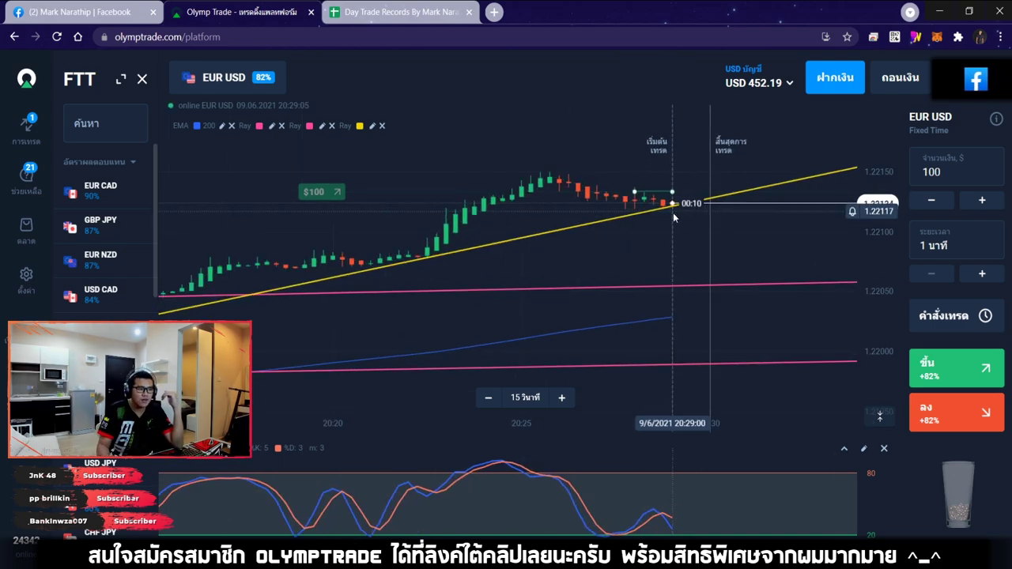
{"action": "scroll", "coordinate": [673, 213], "scroll_direction": "up", "scroll_amount": 1}
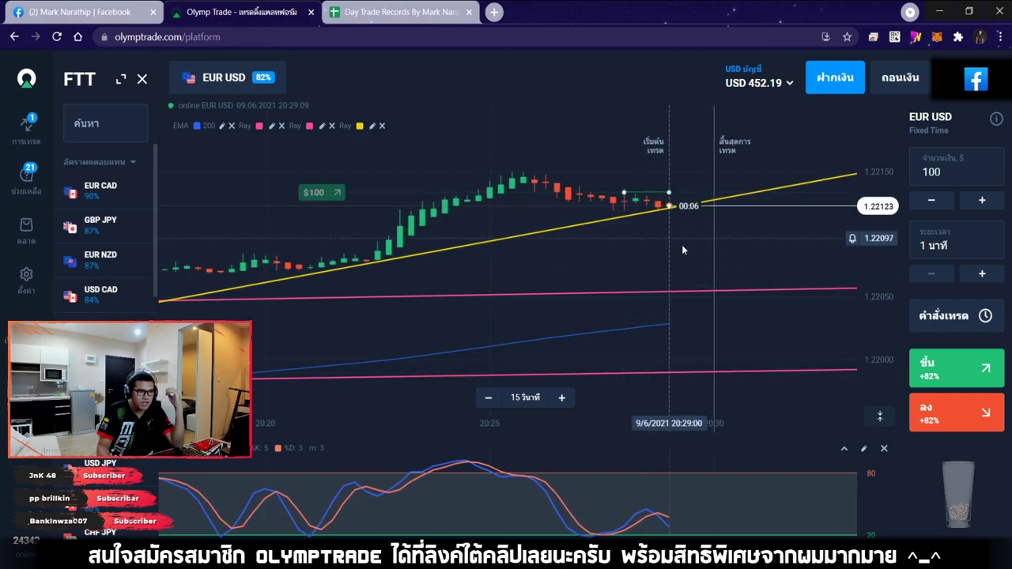
{"action": "scroll", "coordinate": [675, 246], "scroll_direction": "up", "scroll_amount": 1}
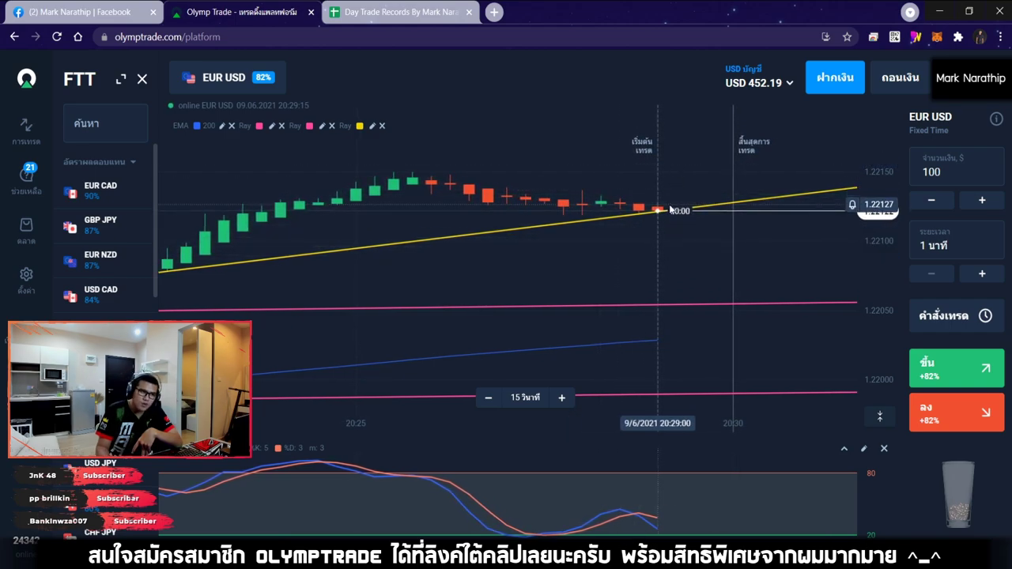
{"action": "scroll", "coordinate": [671, 210], "scroll_direction": "down", "scroll_amount": 2}
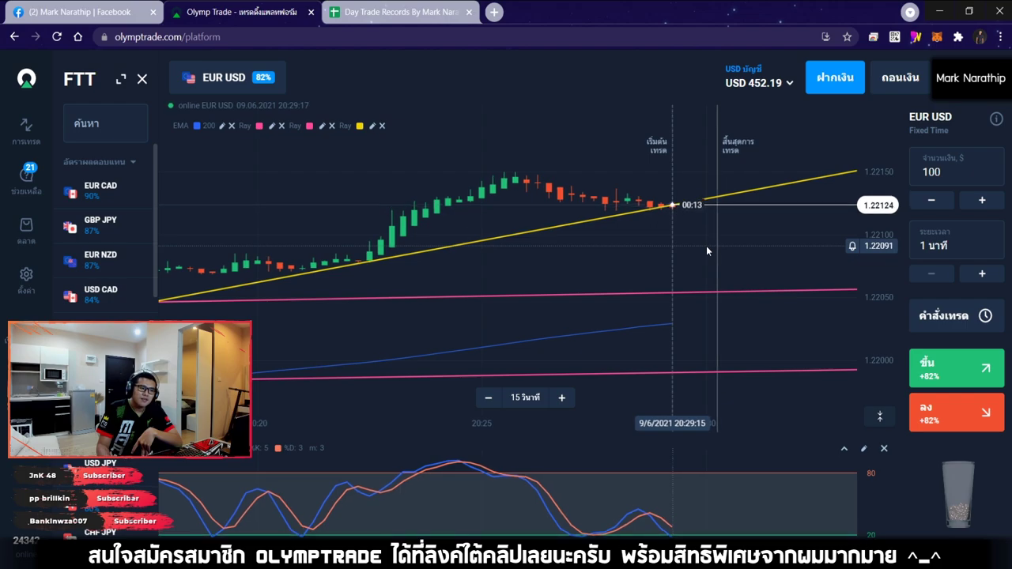
{"action": "scroll", "coordinate": [707, 248], "scroll_direction": "down", "scroll_amount": 3}
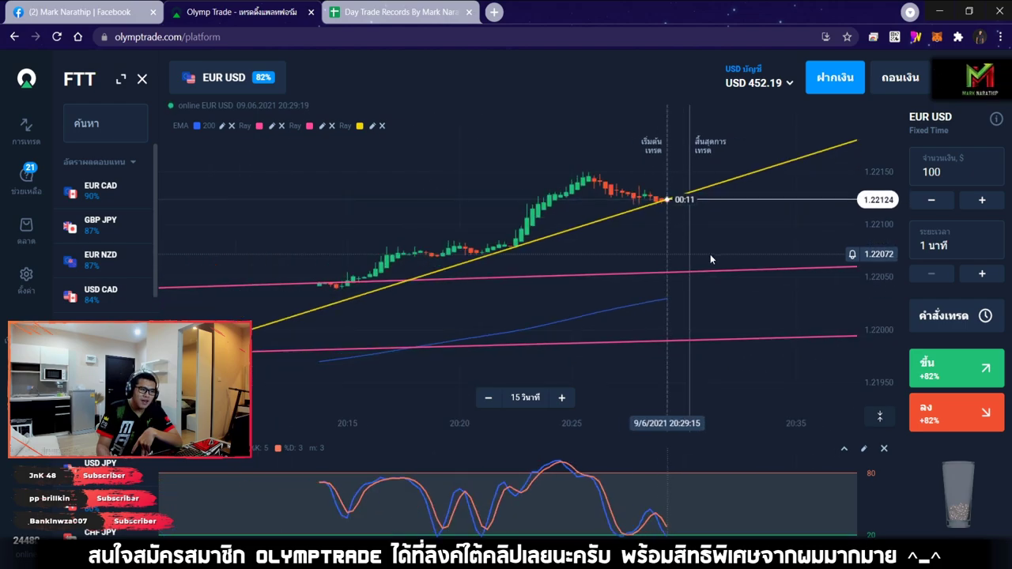
{"action": "scroll", "coordinate": [711, 253], "scroll_direction": "down", "scroll_amount": 4}
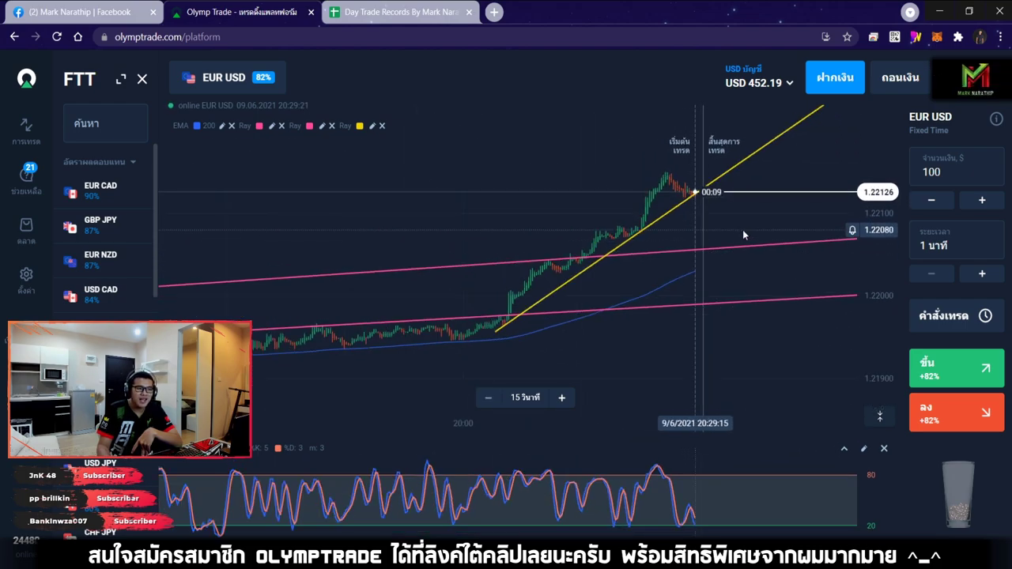
{"action": "scroll", "coordinate": [697, 231], "scroll_direction": "up", "scroll_amount": 4}
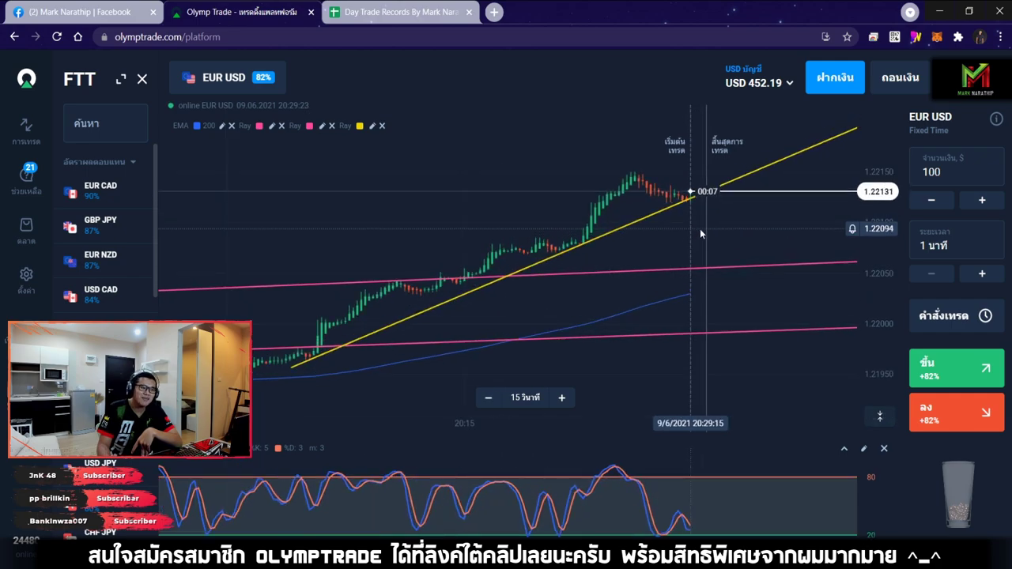
{"action": "scroll", "coordinate": [700, 229], "scroll_direction": "up", "scroll_amount": 2}
{"action": "scroll", "coordinate": [699, 227], "scroll_direction": "up", "scroll_amount": 3}
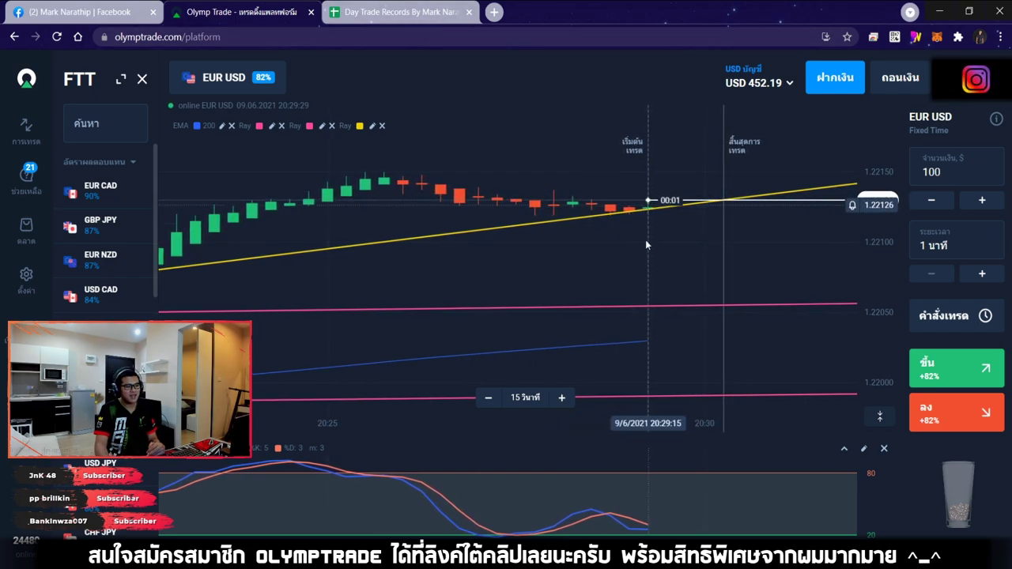
{"action": "scroll", "coordinate": [646, 253], "scroll_direction": "down", "scroll_amount": 4}
In the Day Trade Records sheet, record trade 3 as แพ้ and enter 200 as the size of trade 4.
{"action": "left_click", "coordinate": [391, 11]}
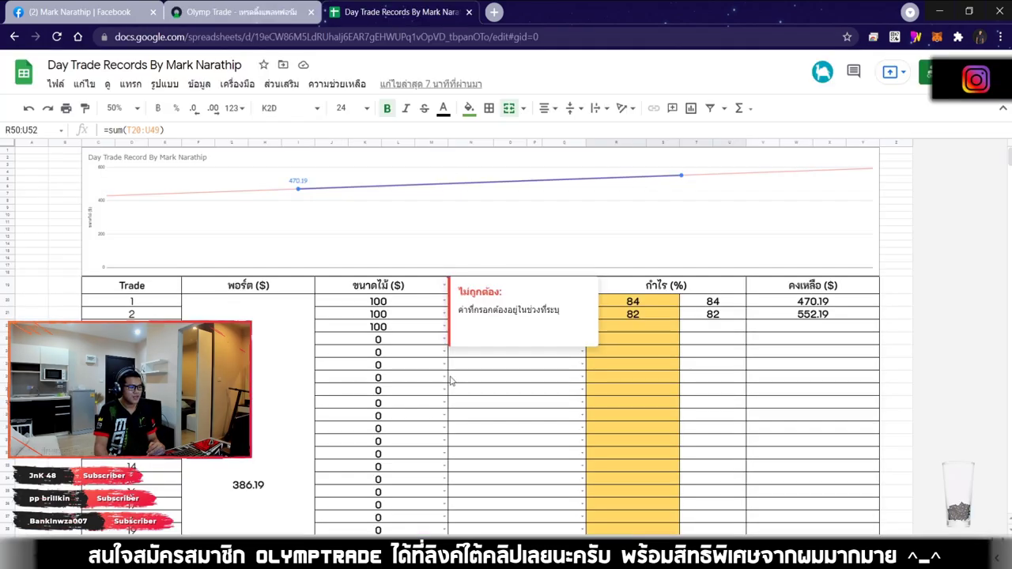
{"action": "left_click", "coordinate": [454, 388]}
{"action": "left_click", "coordinate": [509, 328]}
{"action": "left_click", "coordinate": [462, 364]}
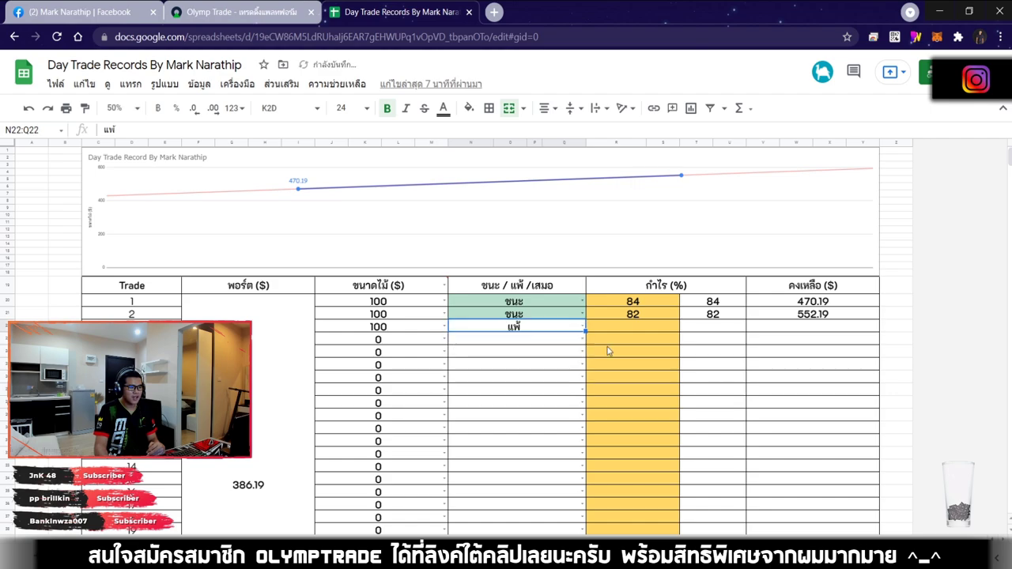
{"action": "left_click", "coordinate": [626, 331]}
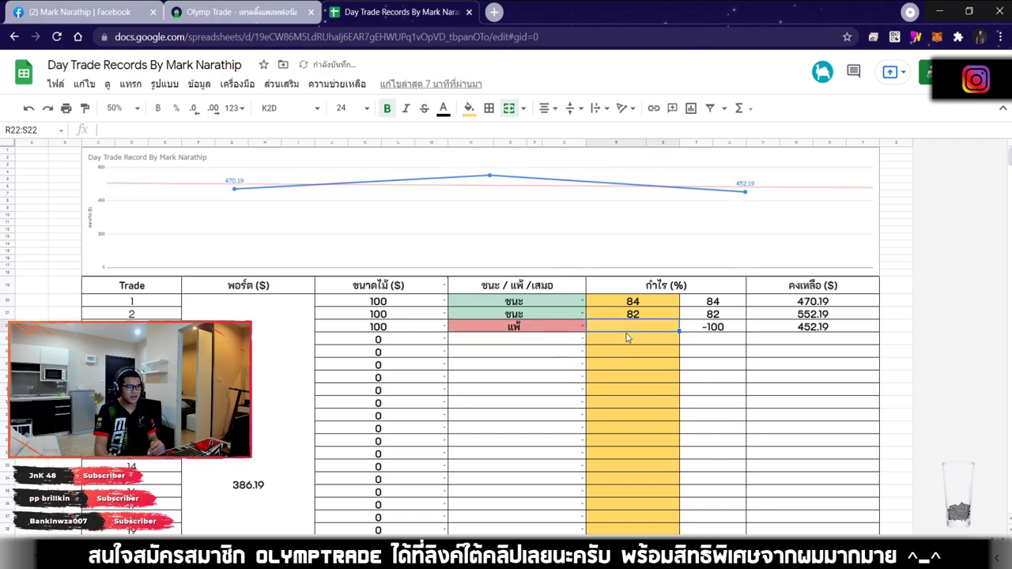
{"action": "left_click", "coordinate": [398, 339]}
{"action": "type", "text": "200"}
{"action": "key", "text": "Return"}
Return to Olymp Trade, set the amount to $250 and place a one-minute up trade on EUR USD at the yellow trend line.
{"action": "key", "text": "ctrl+shift+Tab"}
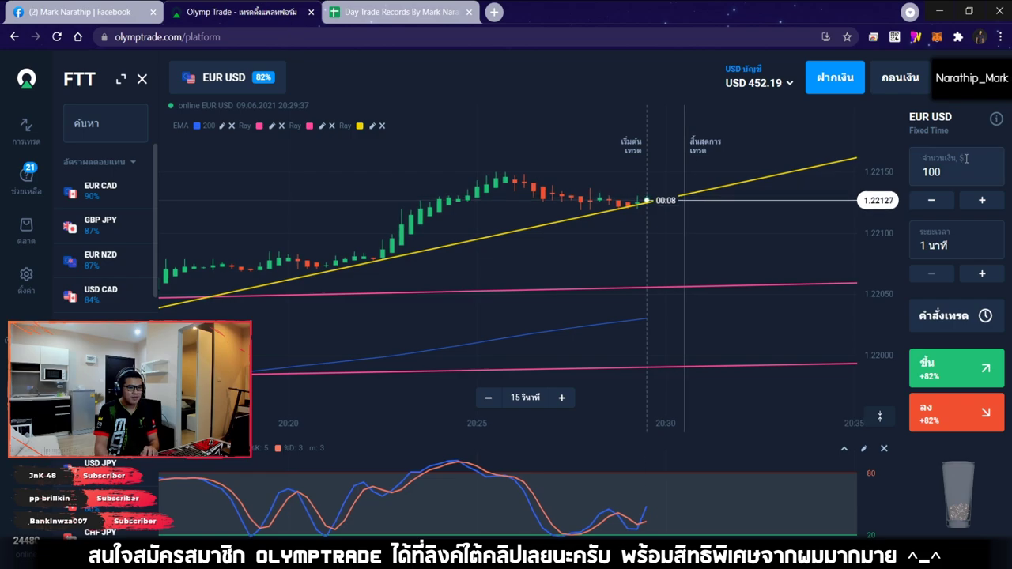
{"action": "left_click", "coordinate": [958, 161]}
{"action": "type", "text": "250"}
{"action": "left_click", "coordinate": [710, 236]}
{"action": "scroll", "coordinate": [696, 244], "scroll_direction": "up", "scroll_amount": 1}
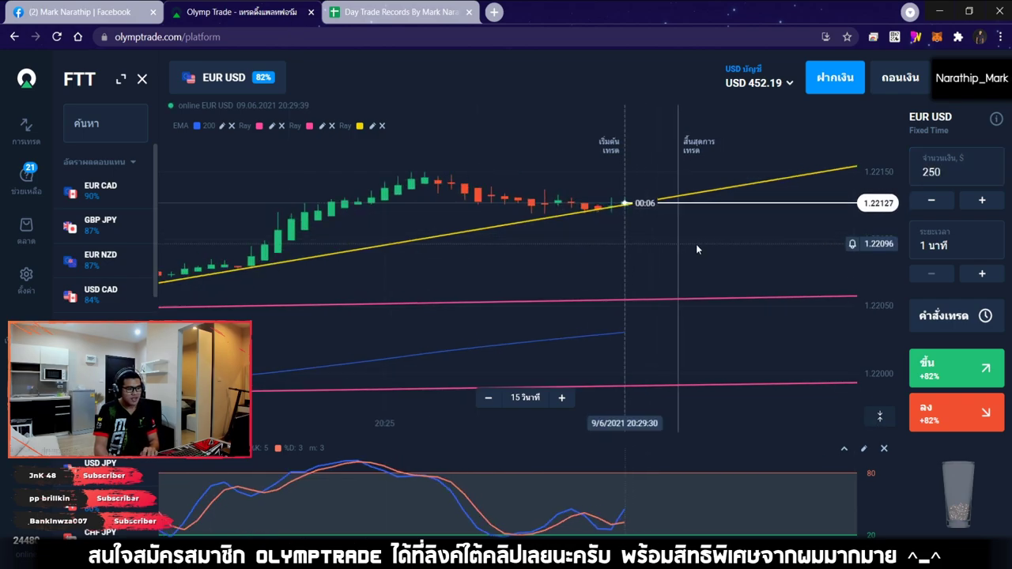
{"action": "scroll", "coordinate": [632, 236], "scroll_direction": "up", "scroll_amount": 1}
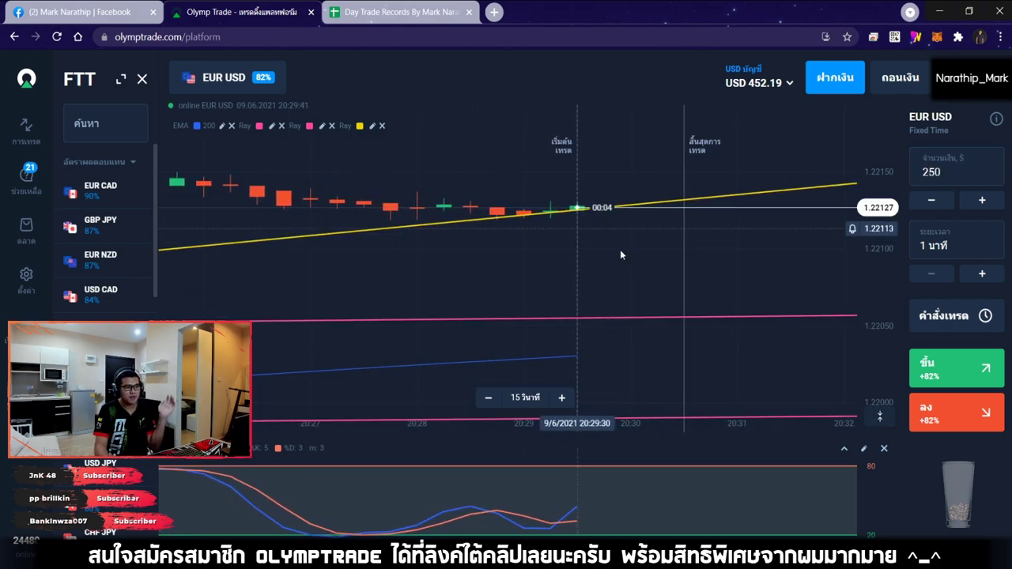
{"action": "left_click", "coordinate": [958, 361]}
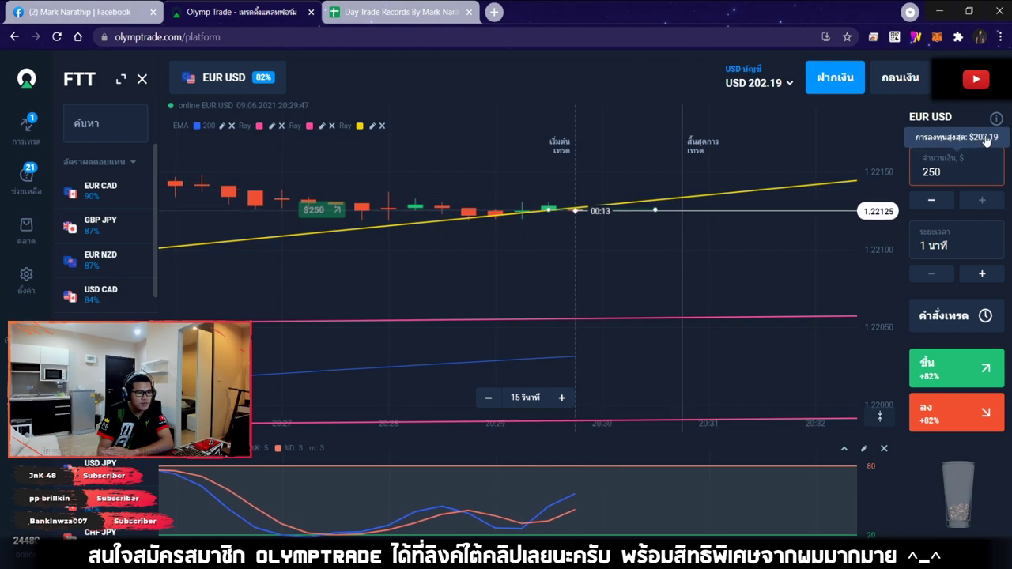
Check the open $250 EUR USD up trade against the yellow trend line, with a brief look at the record sheet.
{"action": "scroll", "coordinate": [621, 255], "scroll_direction": "down", "scroll_amount": 4}
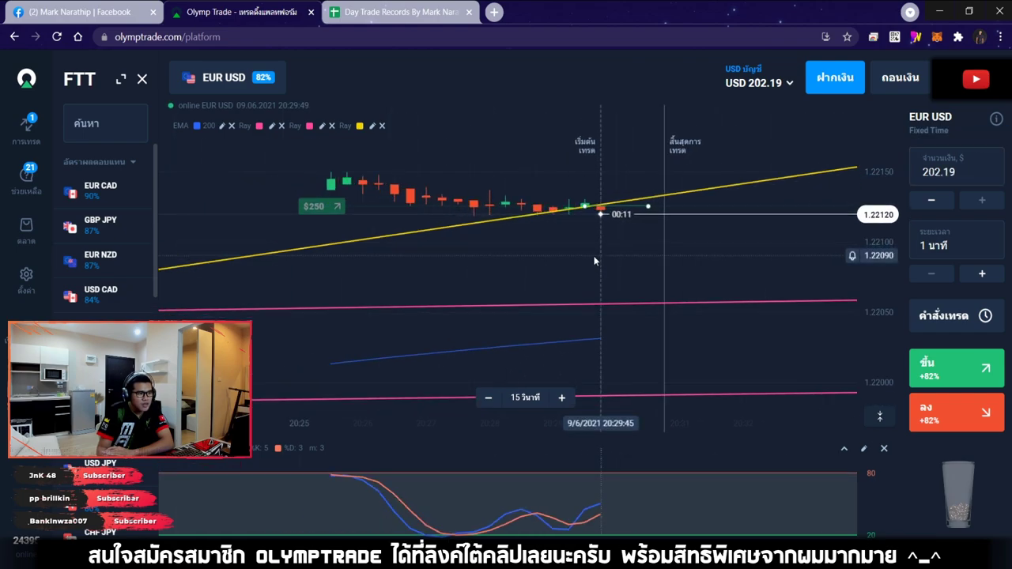
{"action": "scroll", "coordinate": [650, 244], "scroll_direction": "down", "scroll_amount": 3}
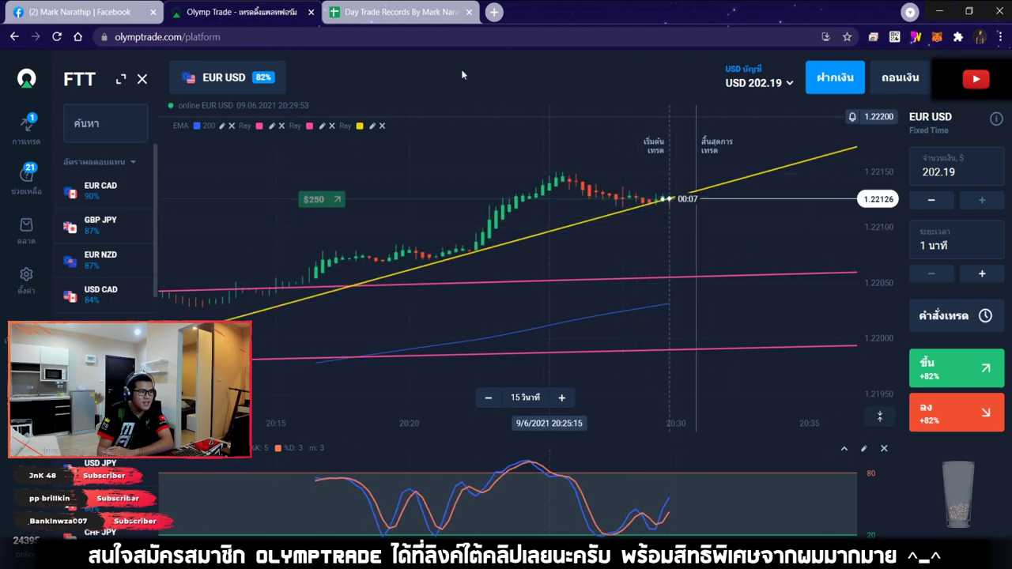
{"action": "left_click", "coordinate": [405, 20]}
{"action": "left_click", "coordinate": [319, 13]}
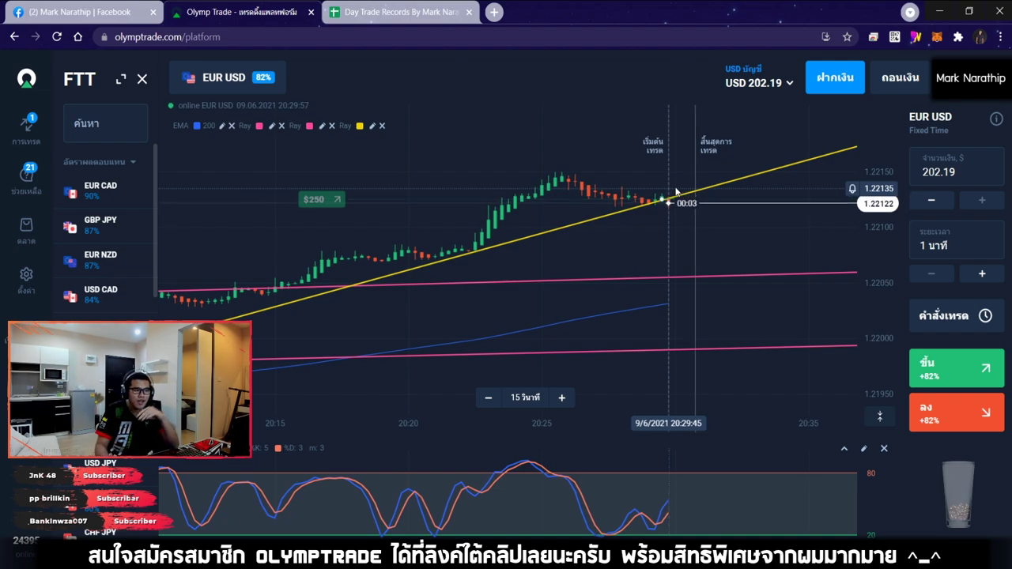
{"action": "scroll", "coordinate": [682, 230], "scroll_direction": "up", "scroll_amount": 2}
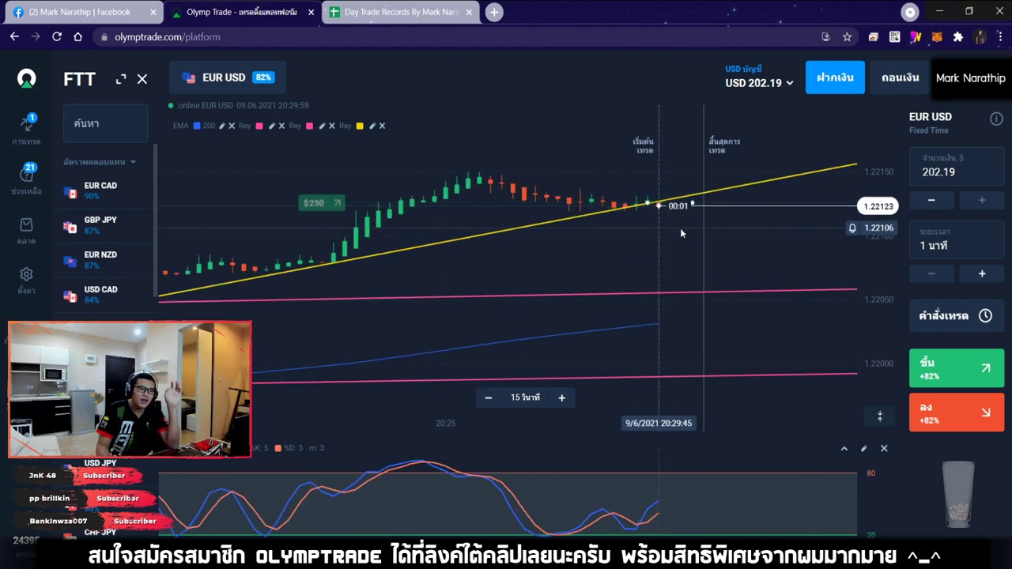
{"action": "scroll", "coordinate": [682, 231], "scroll_direction": "down", "scroll_amount": 3}
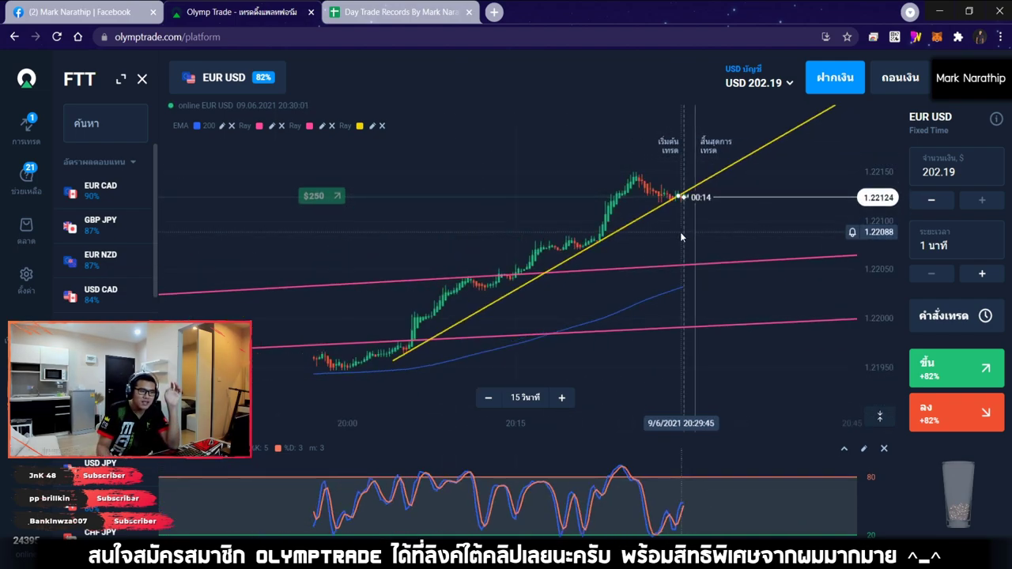
{"action": "scroll", "coordinate": [677, 221], "scroll_direction": "up", "scroll_amount": 3}
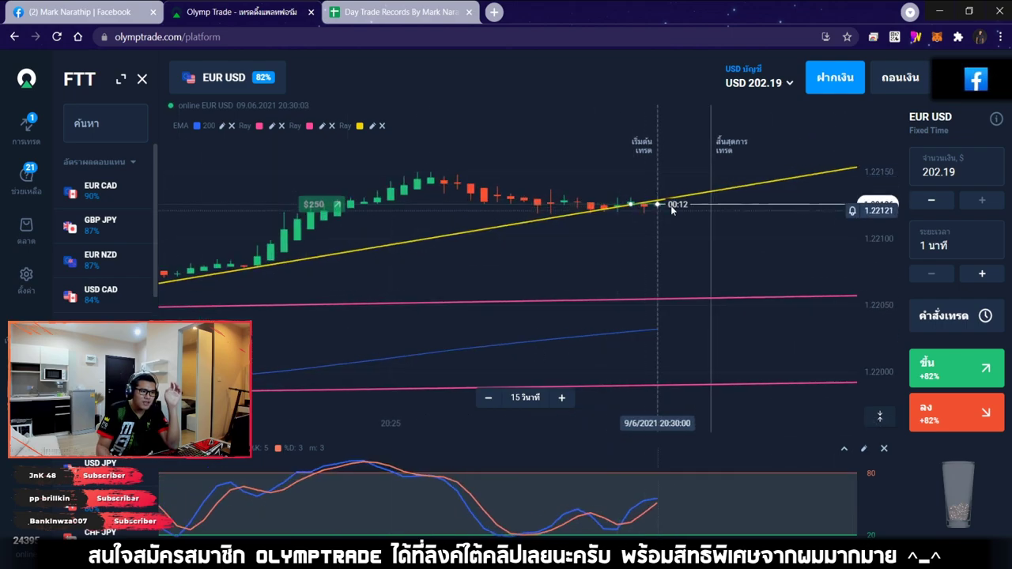
Examine the price against the $250 trade's entry level, from the whole yellow trend line down to the latest candles.
{"action": "left_click_drag", "start_coordinate": [672, 210], "coordinate": [580, 151]}
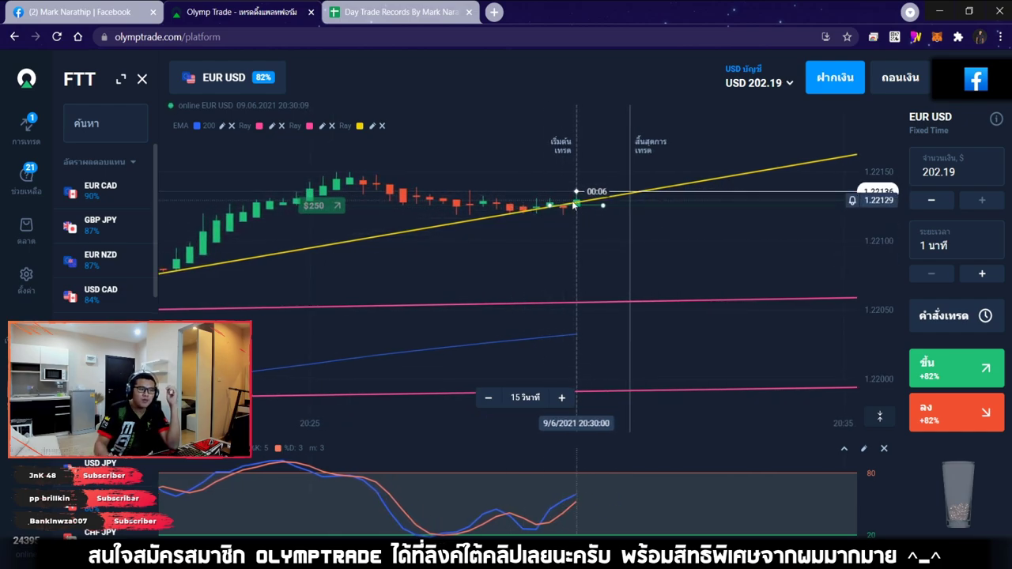
{"action": "scroll", "coordinate": [573, 205], "scroll_direction": "down", "scroll_amount": 5}
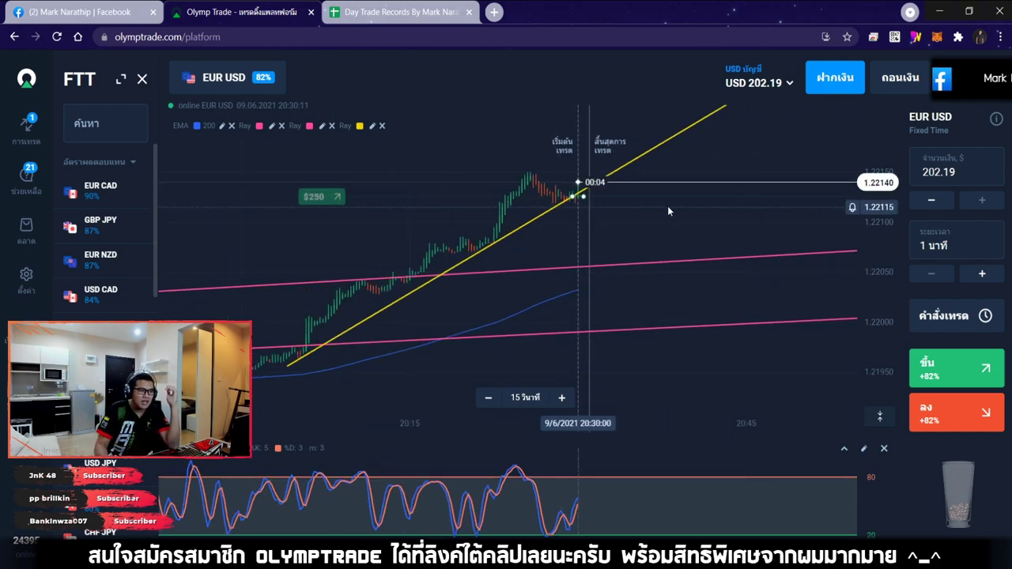
{"action": "left_click_drag", "start_coordinate": [668, 208], "coordinate": [700, 203]}
{"action": "scroll", "coordinate": [650, 229], "scroll_direction": "down", "scroll_amount": 2}
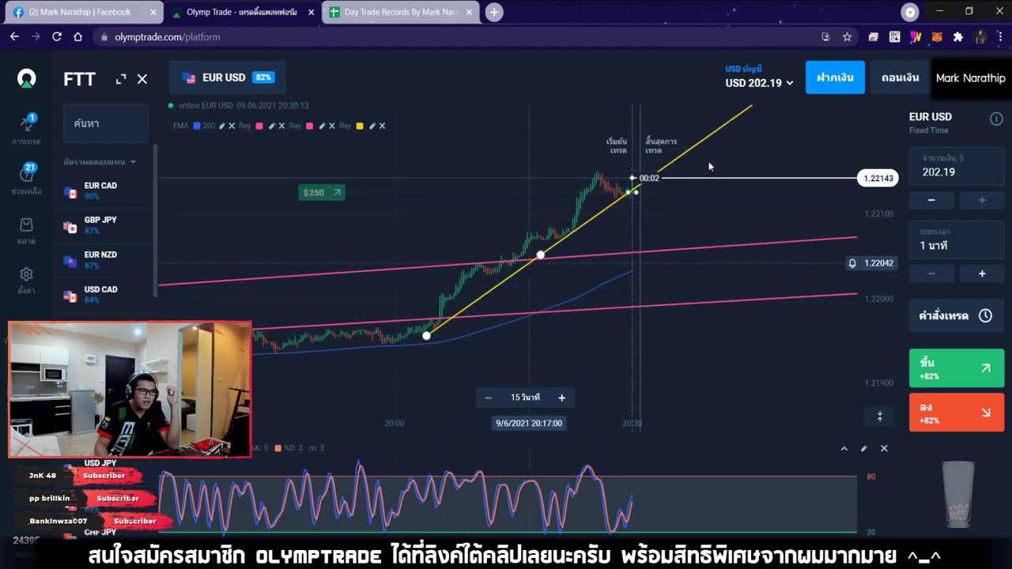
{"action": "scroll", "coordinate": [610, 209], "scroll_direction": "up", "scroll_amount": 5}
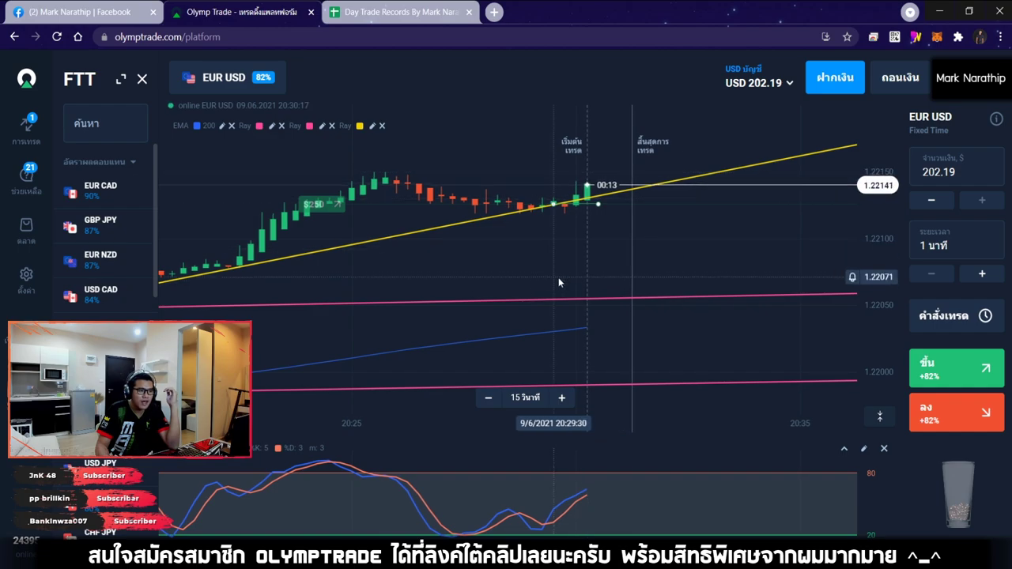
{"action": "left_click_drag", "start_coordinate": [558, 277], "coordinate": [615, 279]}
{"action": "scroll", "coordinate": [659, 204], "scroll_direction": "up", "scroll_amount": 3}
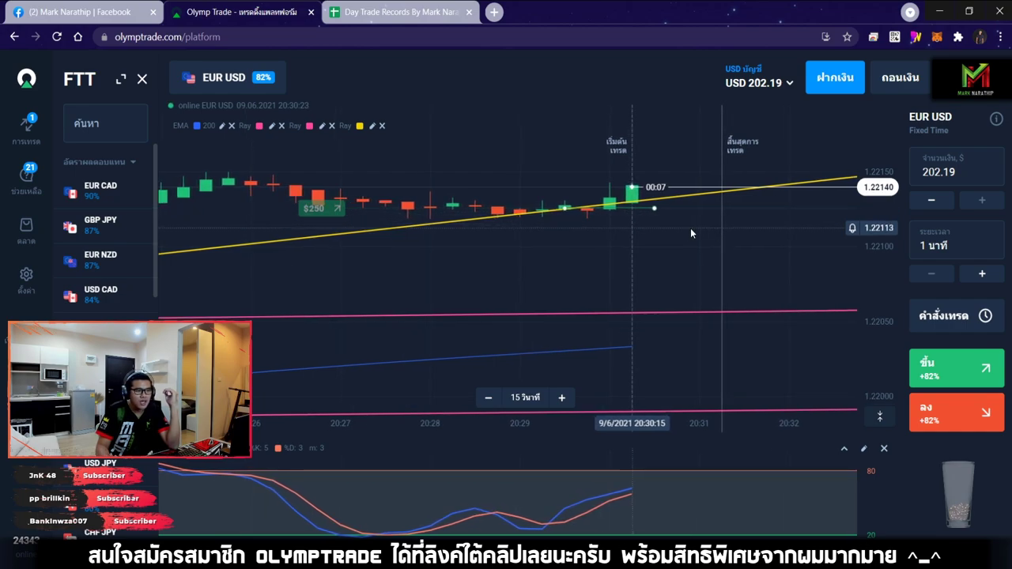
{"action": "scroll", "coordinate": [676, 242], "scroll_direction": "up", "scroll_amount": 2}
{"action": "left_click_drag", "start_coordinate": [674, 247], "coordinate": [693, 245]}
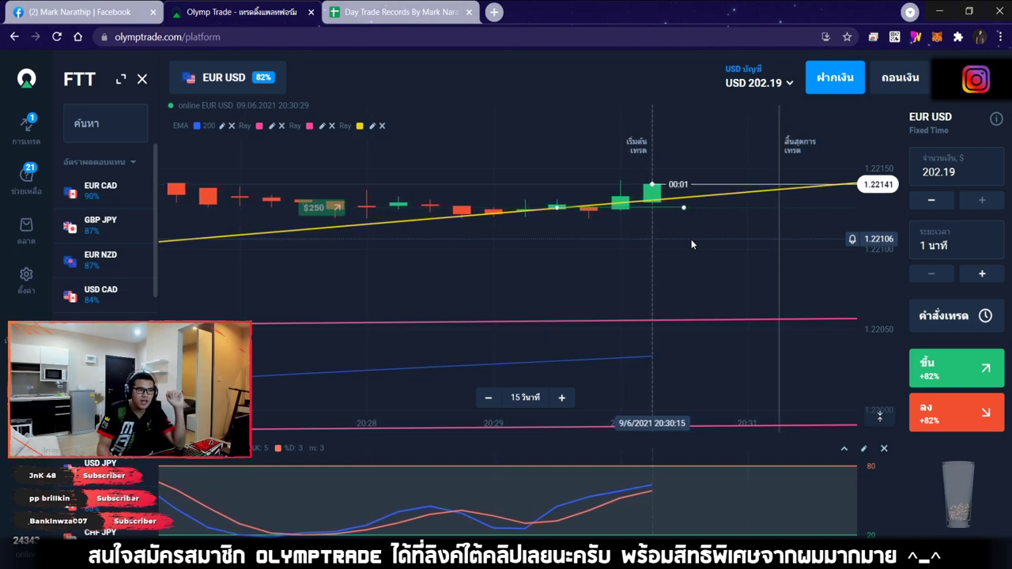
Follow the $250 EUR USD up trade to its expiry and examine the candles rising from the yellow trend line.
{"action": "scroll", "coordinate": [689, 240], "scroll_direction": "down", "scroll_amount": 5}
{"action": "scroll", "coordinate": [679, 239], "scroll_direction": "down", "scroll_amount": 3}
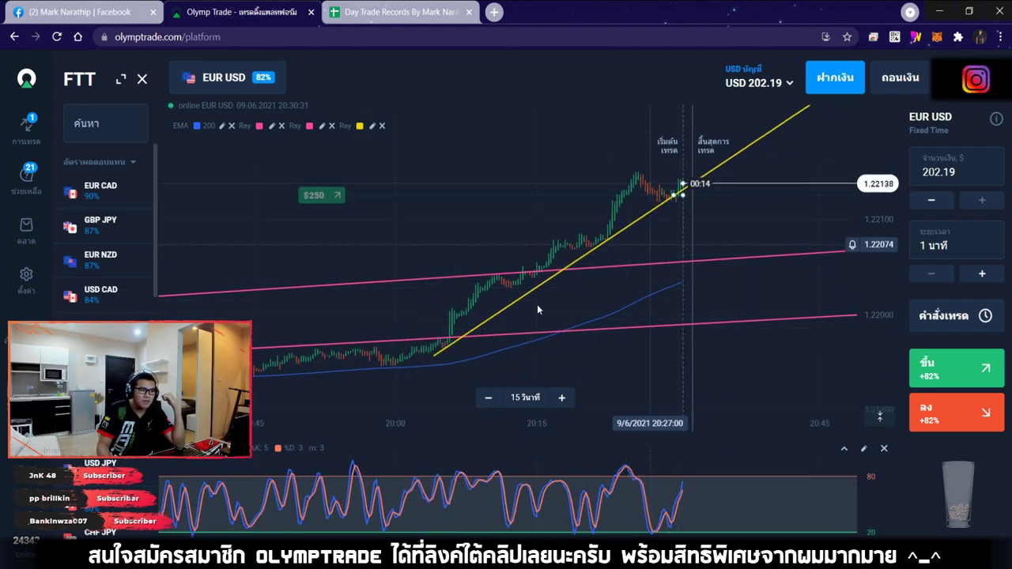
{"action": "scroll", "coordinate": [677, 209], "scroll_direction": "up", "scroll_amount": 5}
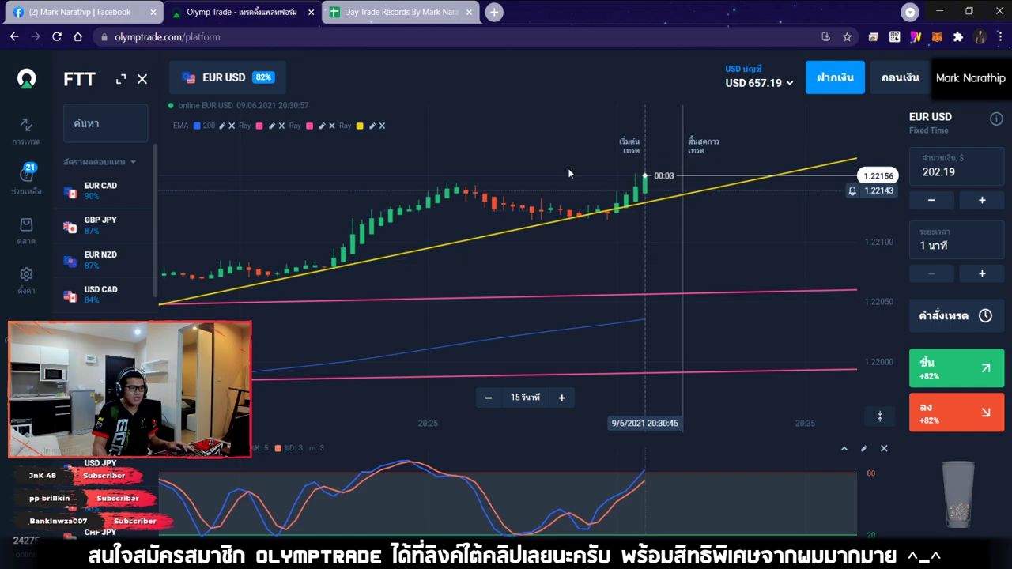
{"action": "scroll", "coordinate": [680, 224], "scroll_direction": "down", "scroll_amount": 3}
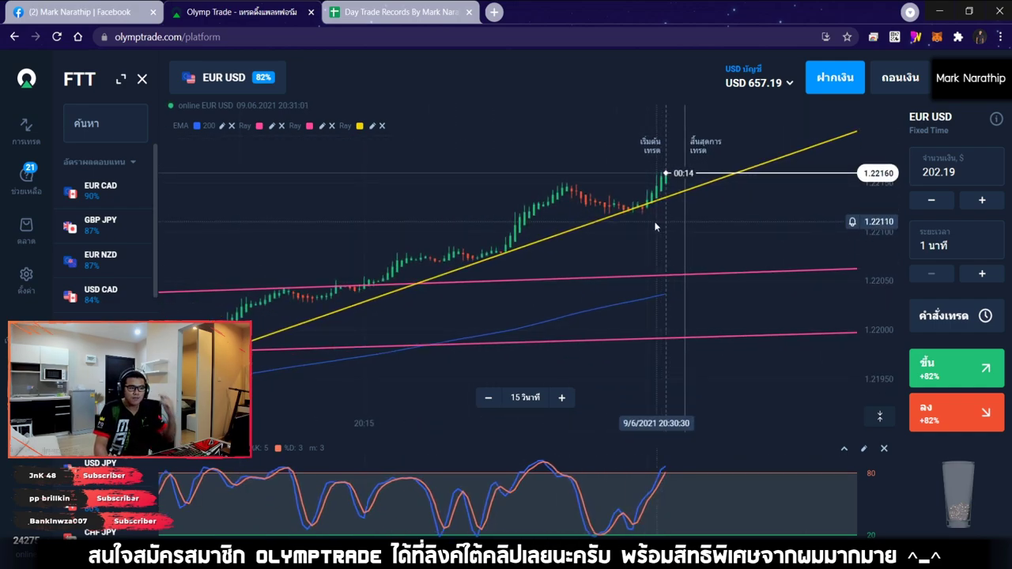
{"action": "scroll", "coordinate": [658, 226], "scroll_direction": "up", "scroll_amount": 3}
{"action": "left_click_drag", "start_coordinate": [667, 243], "coordinate": [616, 237]}
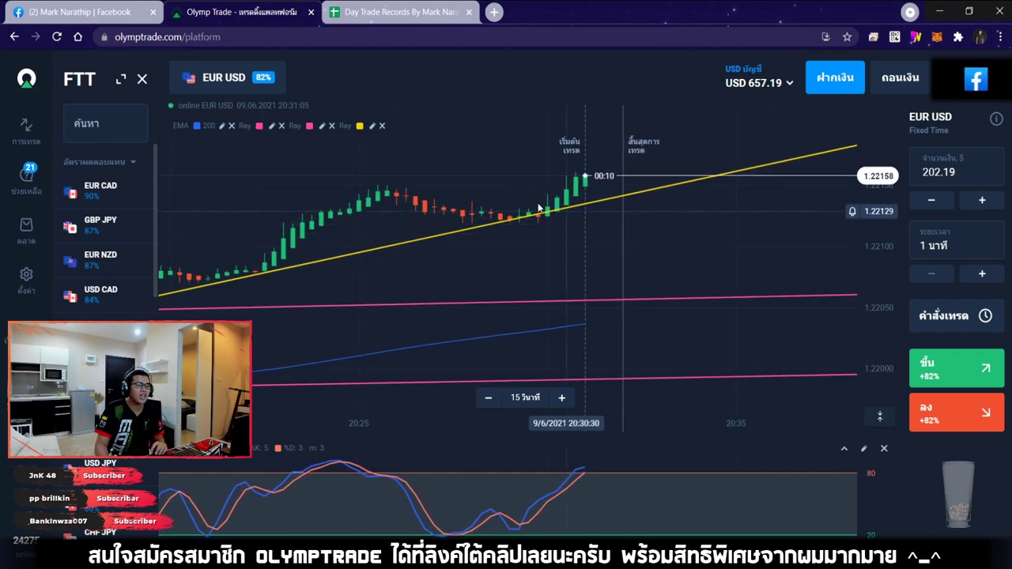
{"action": "scroll", "coordinate": [585, 224], "scroll_direction": "up", "scroll_amount": 2}
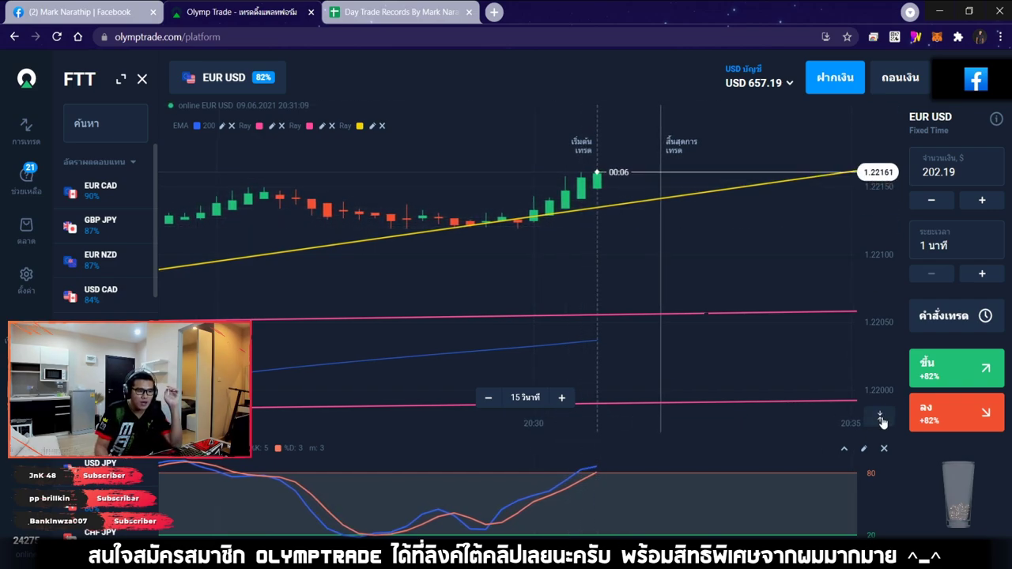
{"action": "left_click_drag", "start_coordinate": [636, 259], "coordinate": [671, 247]}
Draw a white arrow along the rising candles from the yellow trend line with the annotation tool, and close the annotation.
{"action": "left_click", "coordinate": [915, 37]}
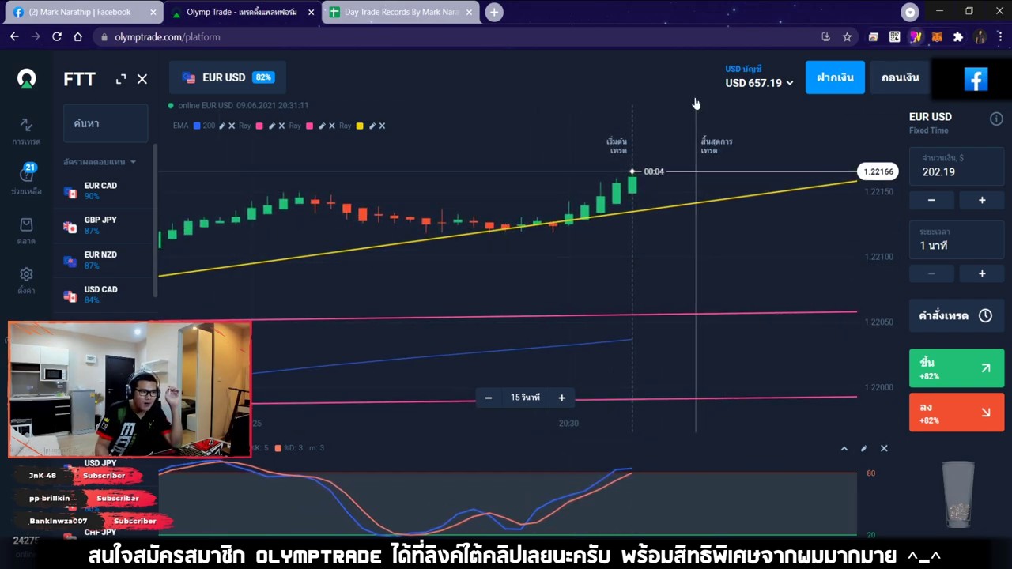
{"action": "left_click_drag", "start_coordinate": [544, 237], "coordinate": [632, 180]}
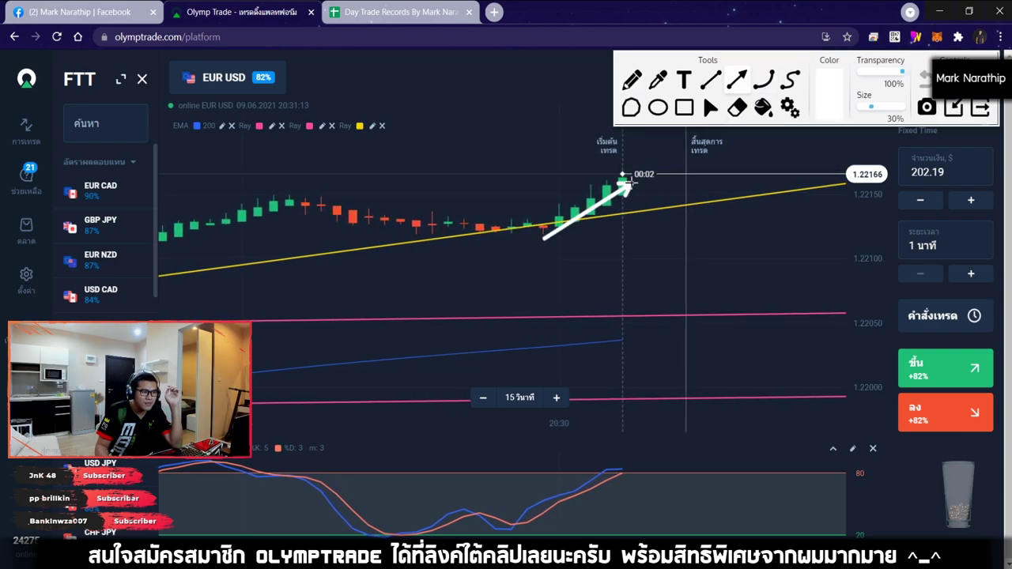
{"action": "left_click", "coordinate": [981, 110]}
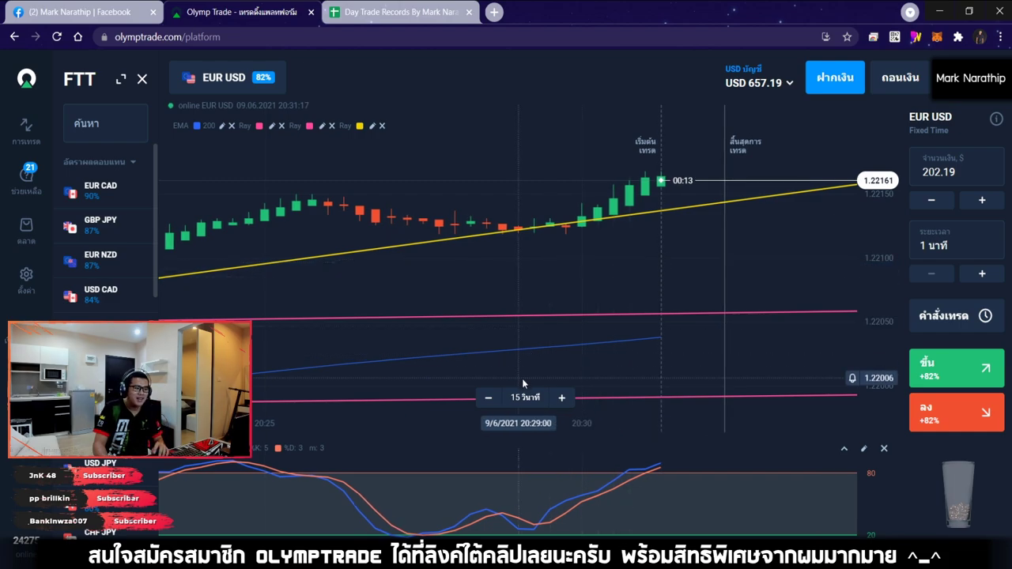
Switch the EUR USD chart to Japanese candlesticks and inspect the candles around the yellow trend line.
{"action": "left_click", "coordinate": [183, 398]}
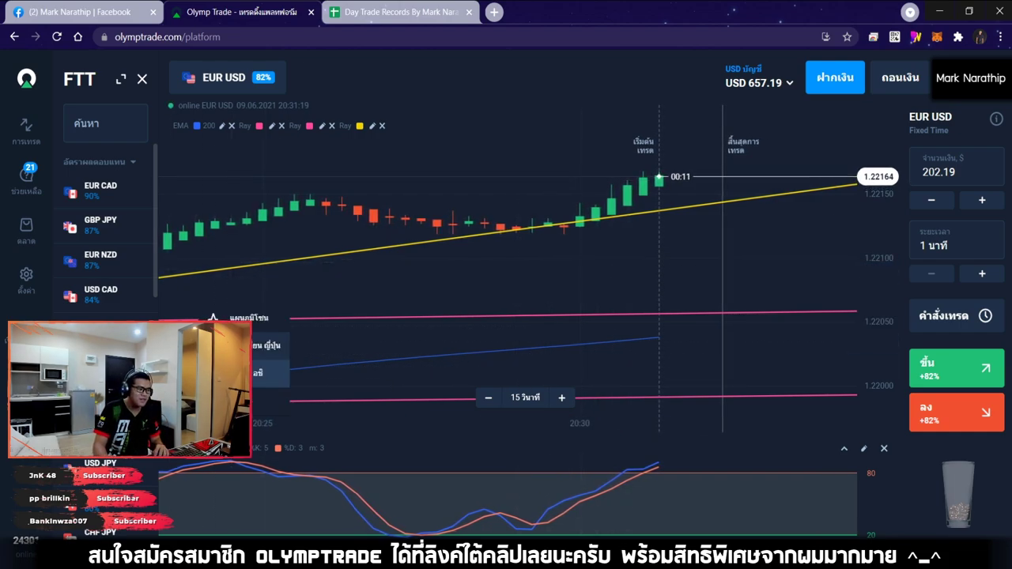
{"action": "left_click", "coordinate": [255, 347]}
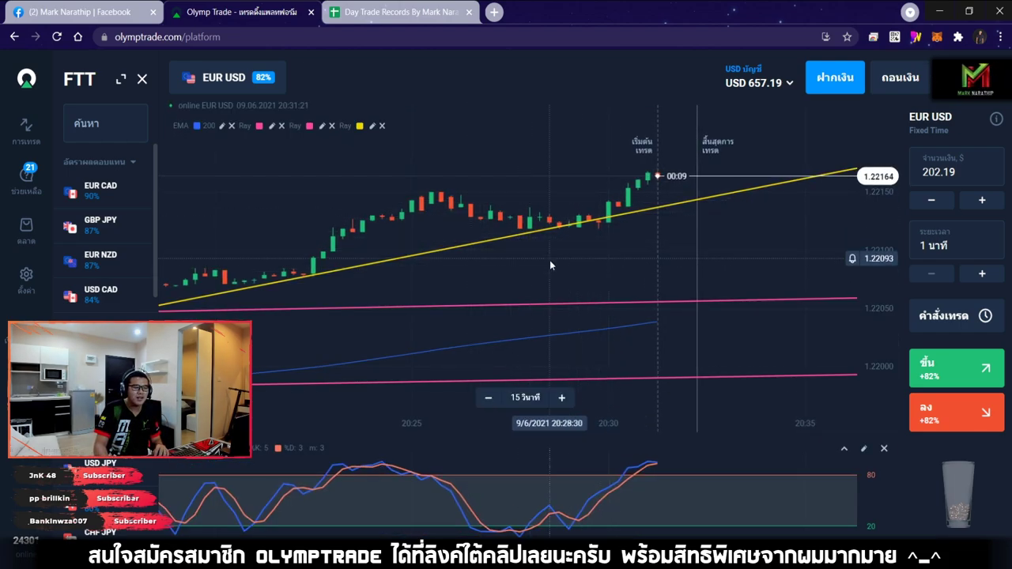
{"action": "scroll", "coordinate": [551, 261], "scroll_direction": "down", "scroll_amount": 1}
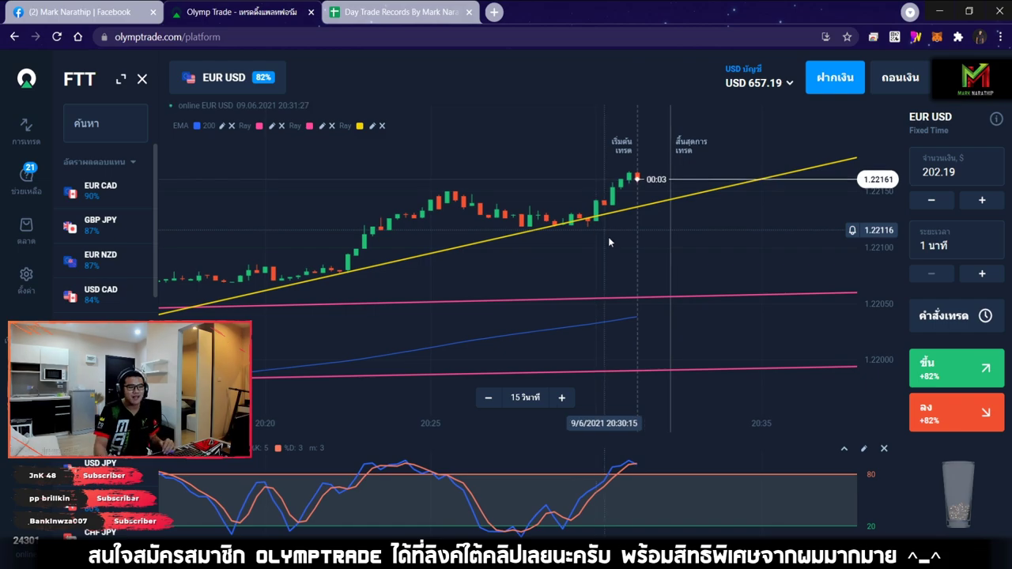
{"action": "scroll", "coordinate": [606, 234], "scroll_direction": "up", "scroll_amount": 1}
{"action": "scroll", "coordinate": [632, 208], "scroll_direction": "up", "scroll_amount": 1}
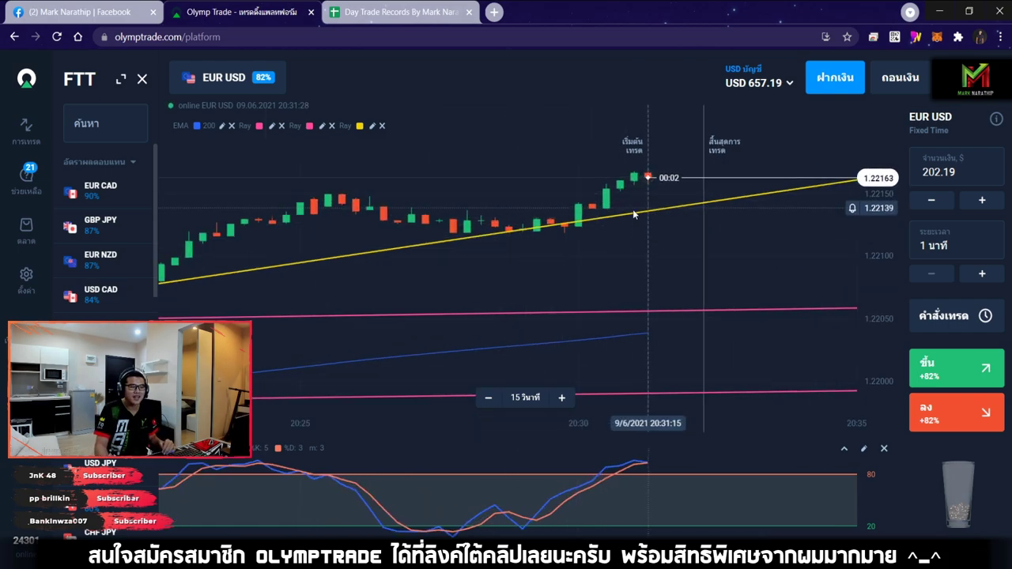
In the Day Trade Records sheet, record trade 4 as ชนะ with a profit rate of 82 percent.
{"action": "left_click", "coordinate": [360, 16]}
{"action": "left_click", "coordinate": [289, 7]}
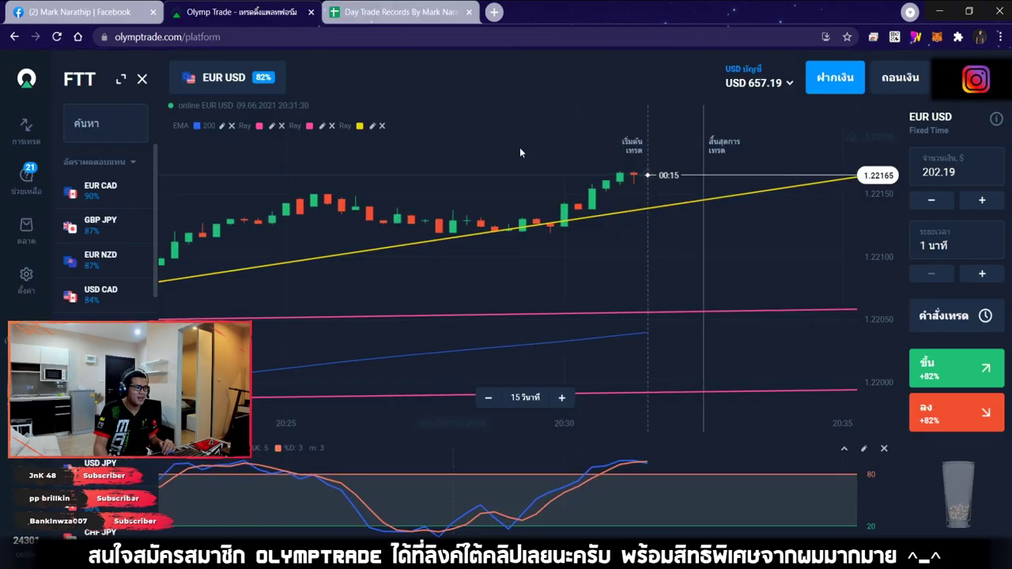
{"action": "left_click", "coordinate": [400, 12]}
{"action": "double_click", "coordinate": [530, 340]}
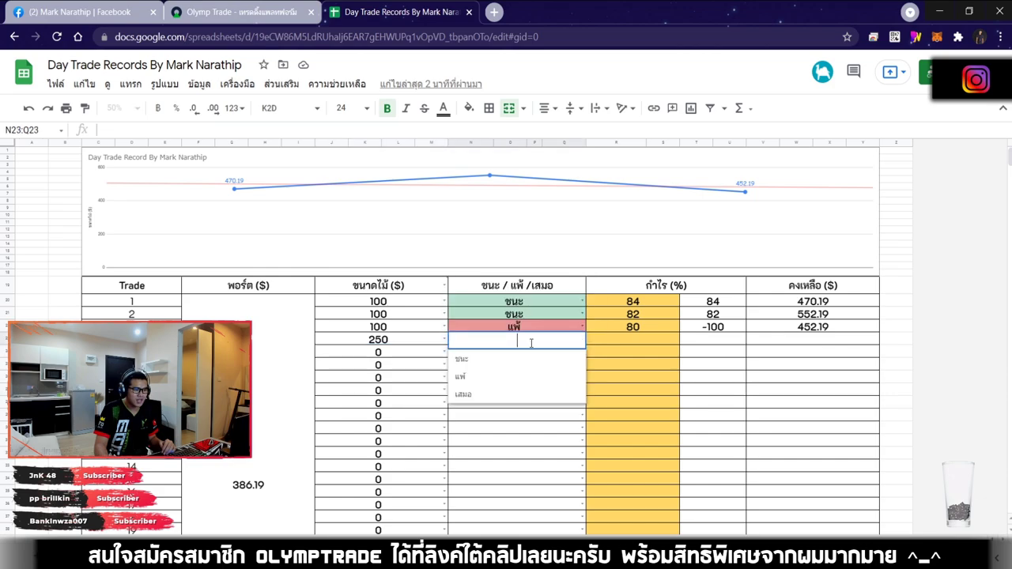
{"action": "left_click", "coordinate": [459, 364]}
{"action": "left_click", "coordinate": [656, 341]}
{"action": "type", "text": "82"}
{"action": "key", "text": "Return"}
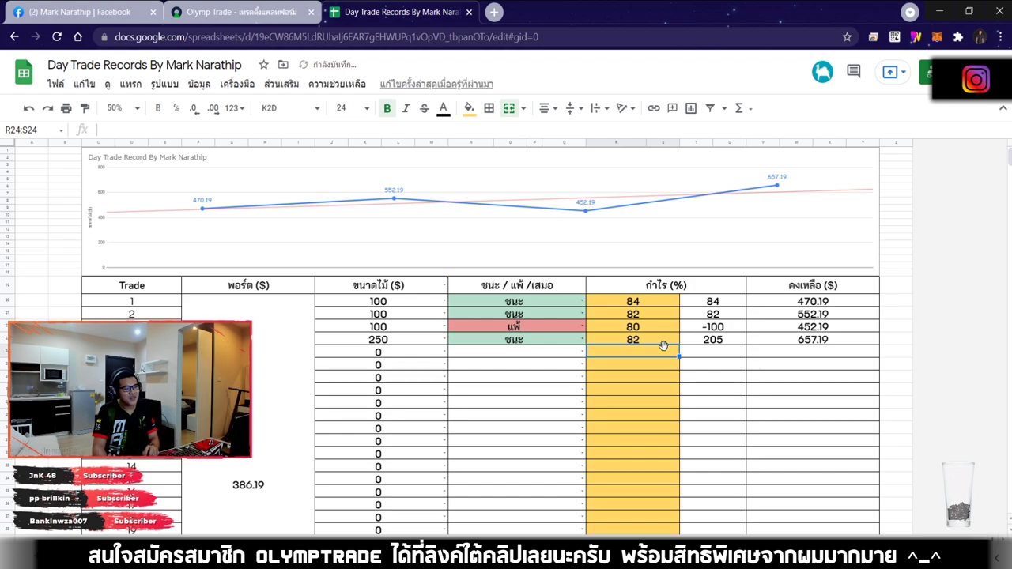
Return to Olymp Trade and compare the candles at the yellow trend line in Heikin Ashi and Japanese candlestick views.
{"action": "left_click", "coordinate": [237, 12]}
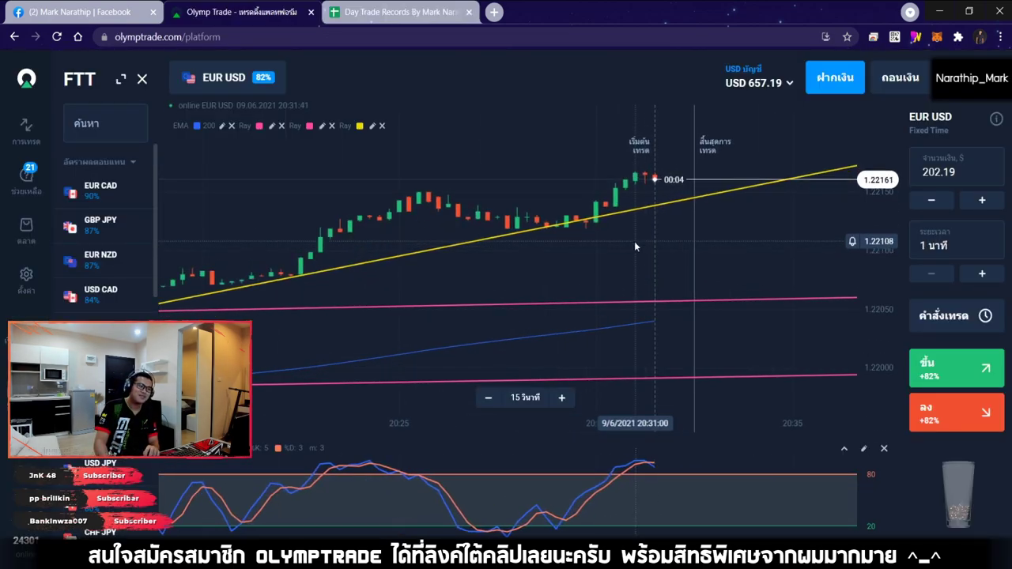
{"action": "scroll", "coordinate": [636, 235], "scroll_direction": "down", "scroll_amount": 2}
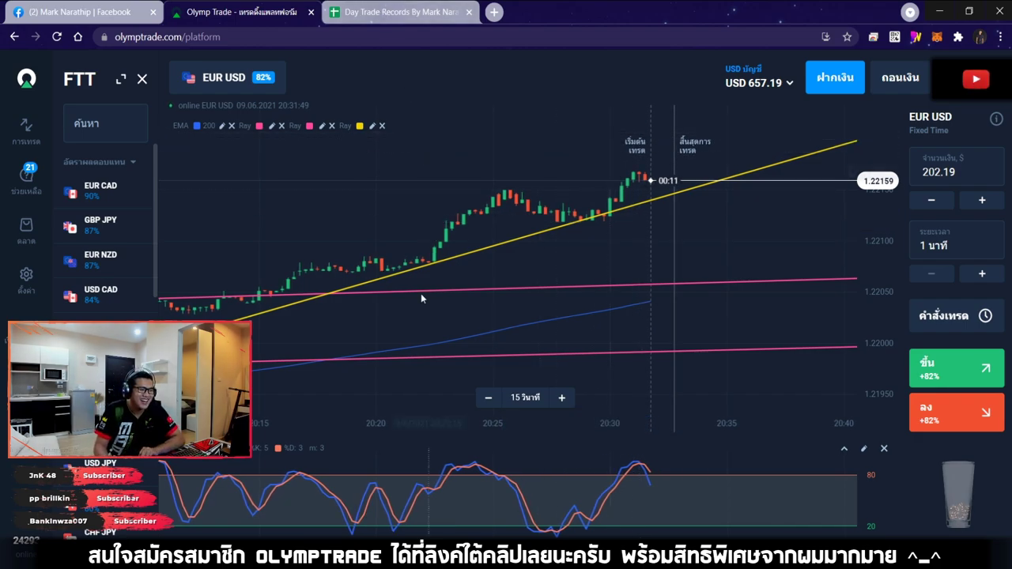
{"action": "left_click", "coordinate": [181, 360]}
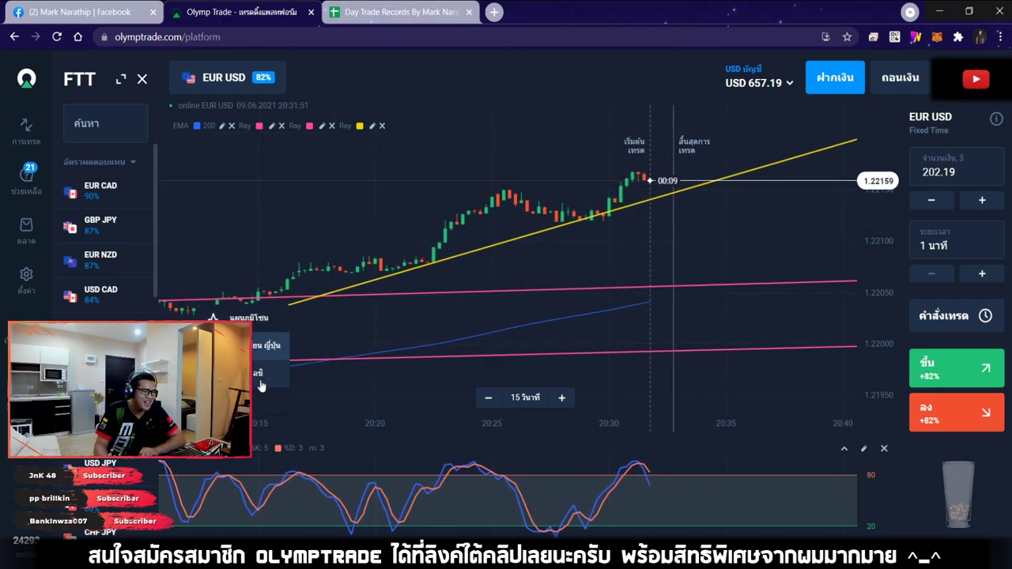
{"action": "left_click", "coordinate": [261, 382]}
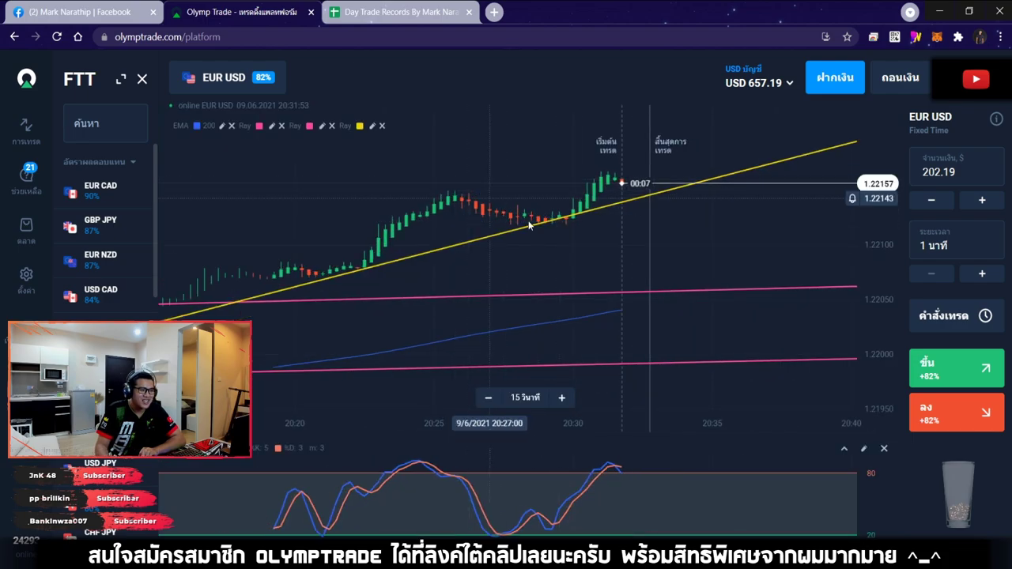
{"action": "left_click", "coordinate": [237, 400]}
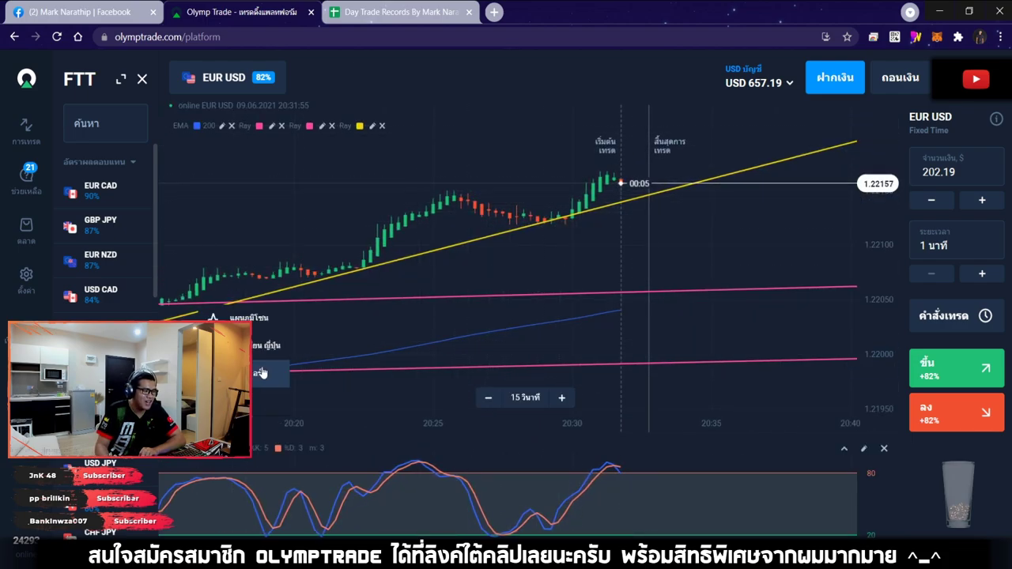
{"action": "left_click", "coordinate": [263, 374]}
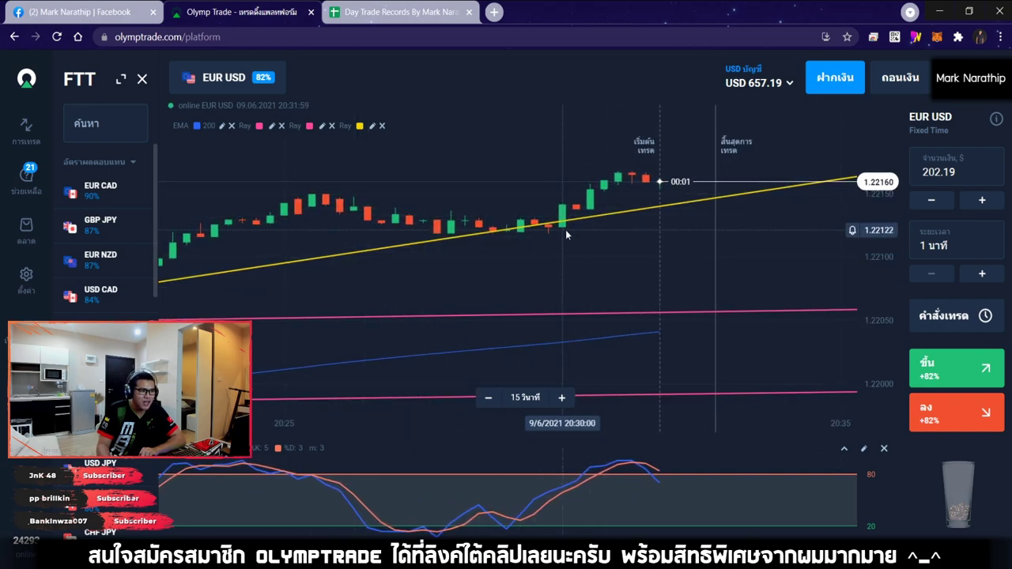
{"action": "scroll", "coordinate": [588, 214], "scroll_direction": "up", "scroll_amount": 2}
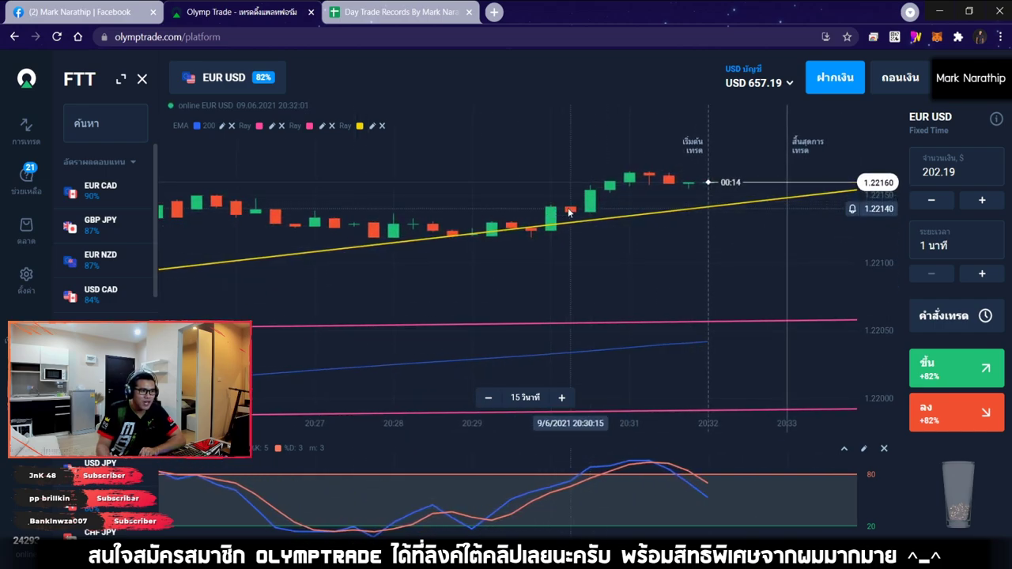
{"action": "scroll", "coordinate": [382, 297], "scroll_direction": "down", "scroll_amount": 3}
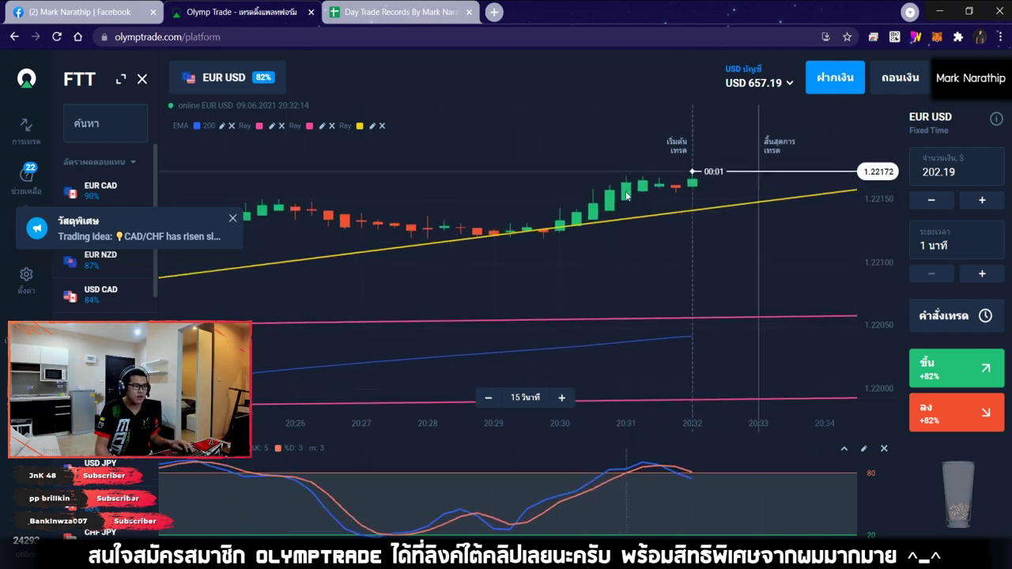
{"action": "scroll", "coordinate": [626, 196], "scroll_direction": "down", "scroll_amount": 1}
{"action": "scroll", "coordinate": [659, 269], "scroll_direction": "down", "scroll_amount": 3}
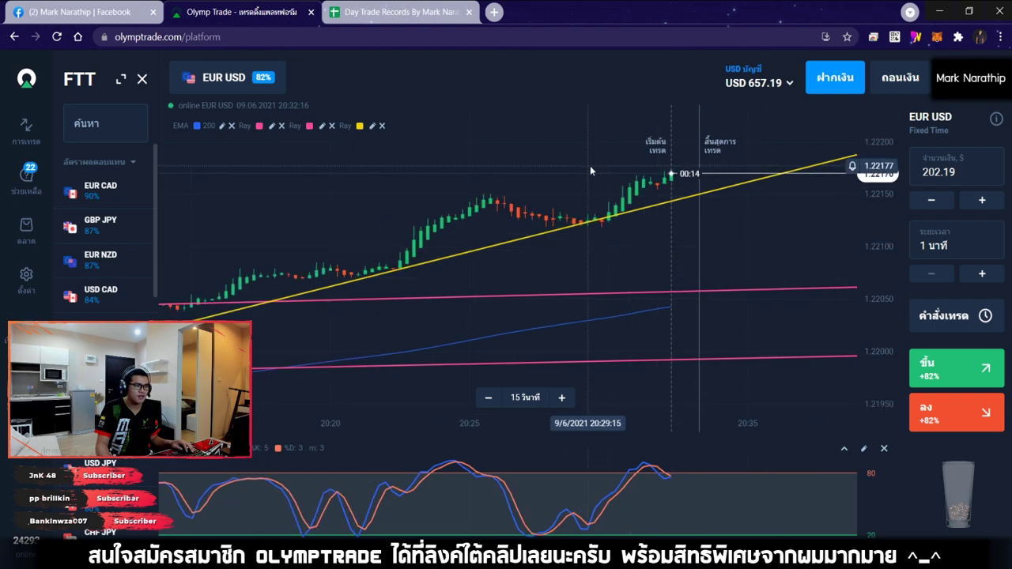
Review the trade rows and the total profit against the goal in the Day Trade Records sheet, with a brief look back at the chart.
{"action": "left_click", "coordinate": [396, 12]}
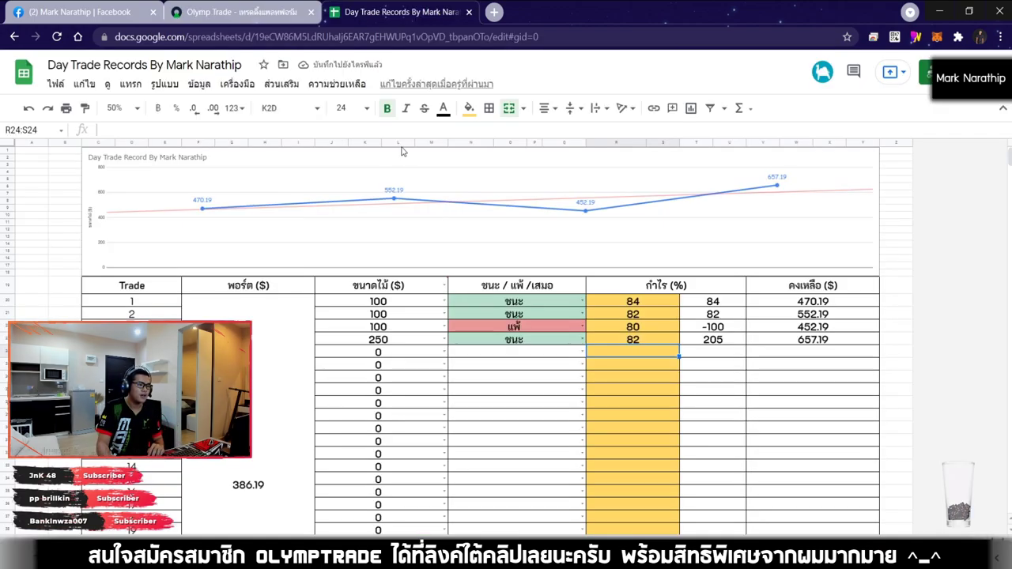
{"action": "key", "text": "Down"}
{"action": "key", "text": "Down"}
{"action": "key", "text": "Down"}
{"action": "key", "text": "Down"}
{"action": "key", "text": "Down"}
{"action": "key", "text": "Down"}
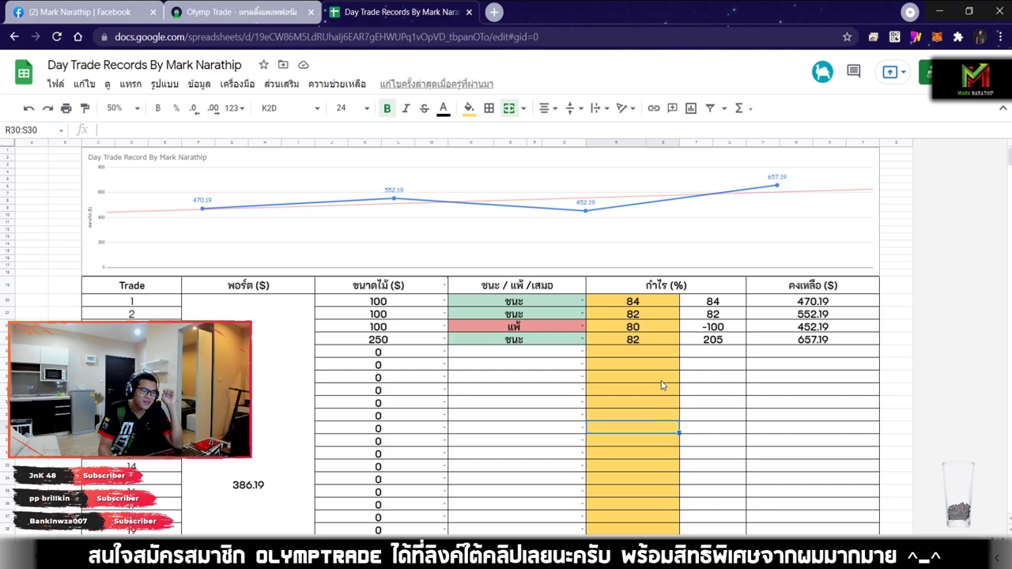
{"action": "left_click", "coordinate": [641, 380]}
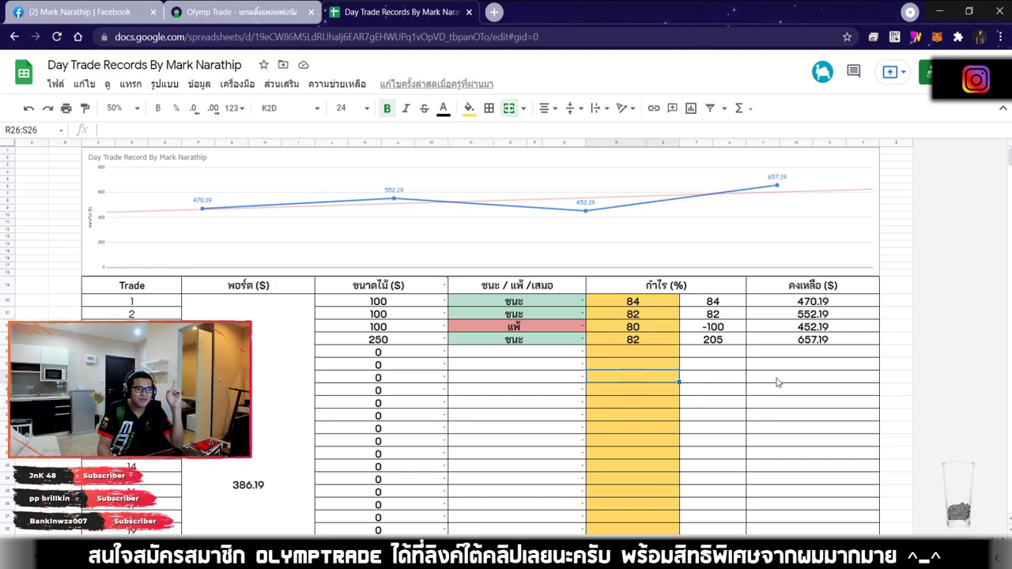
{"action": "scroll", "coordinate": [682, 362], "scroll_direction": "down", "scroll_amount": 5}
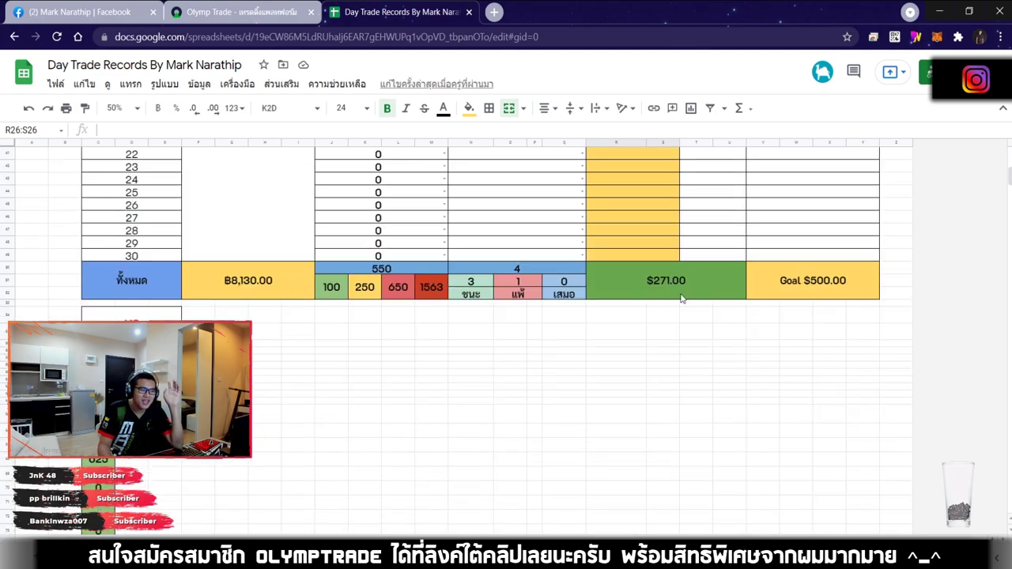
{"action": "left_click", "coordinate": [682, 294]}
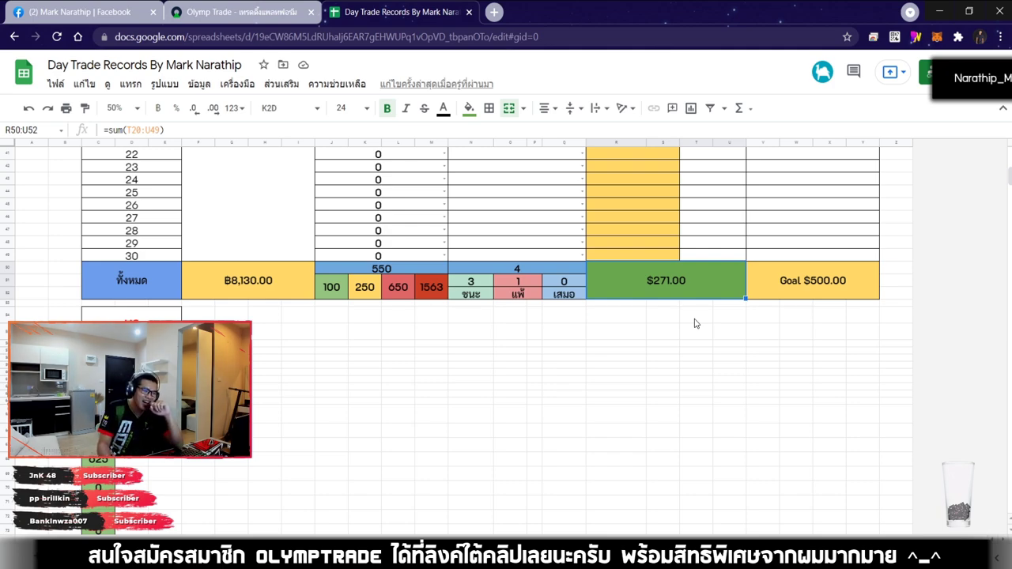
{"action": "scroll", "coordinate": [694, 328], "scroll_direction": "down", "scroll_amount": 1}
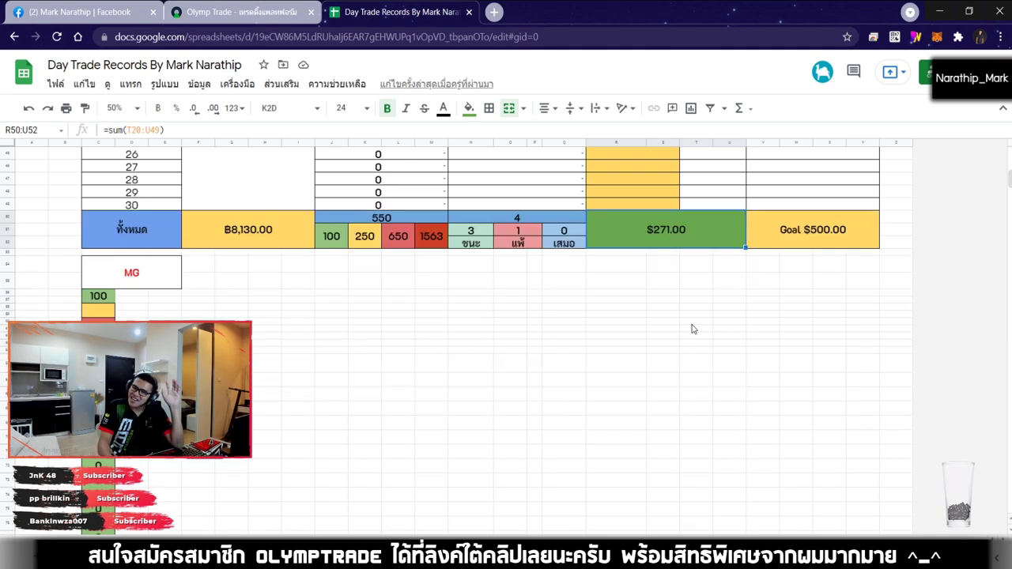
{"action": "left_click", "coordinate": [296, 12]}
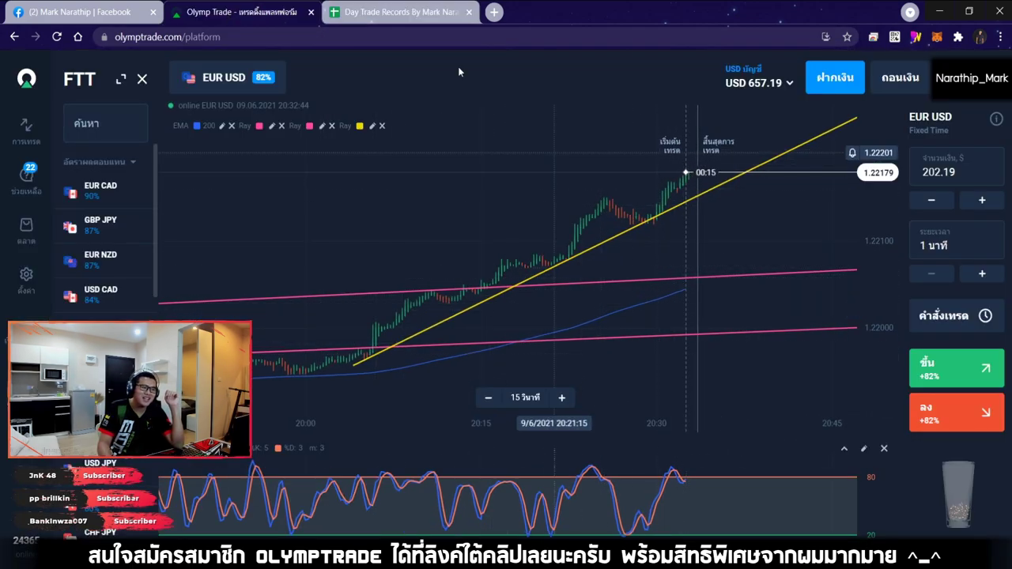
{"action": "left_click", "coordinate": [401, 10]}
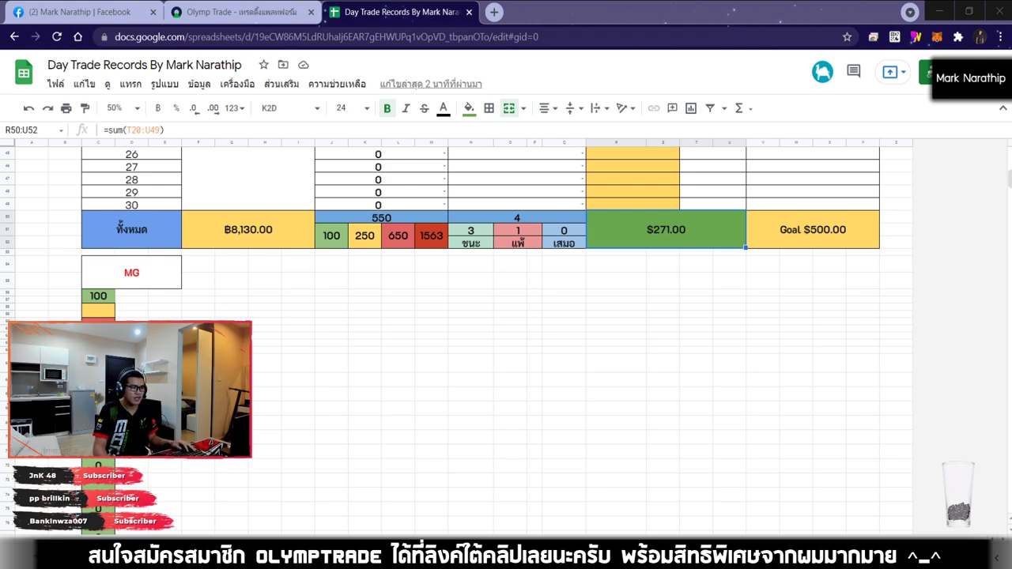
Switch to Streamlabs OBS and select the Window Capture source.
{"action": "key", "text": "alt+Tab"}
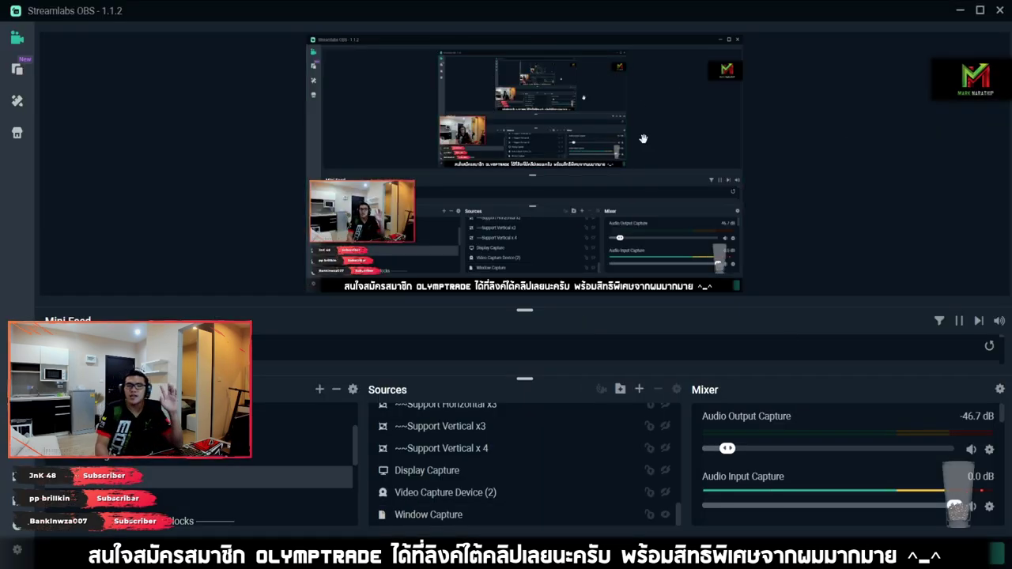
{"action": "left_click", "coordinate": [567, 218]}
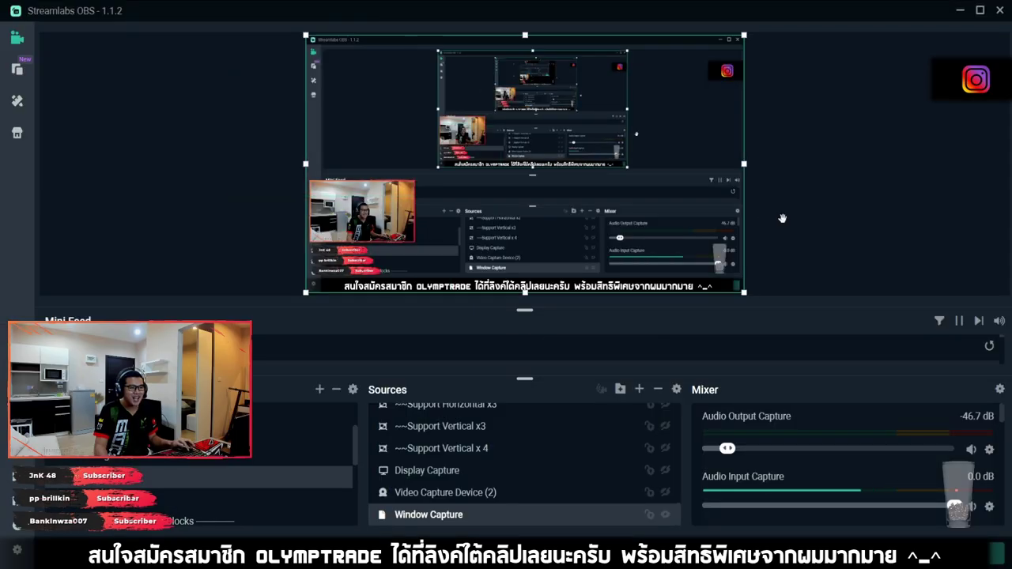
{"action": "left_click", "coordinate": [538, 516]}
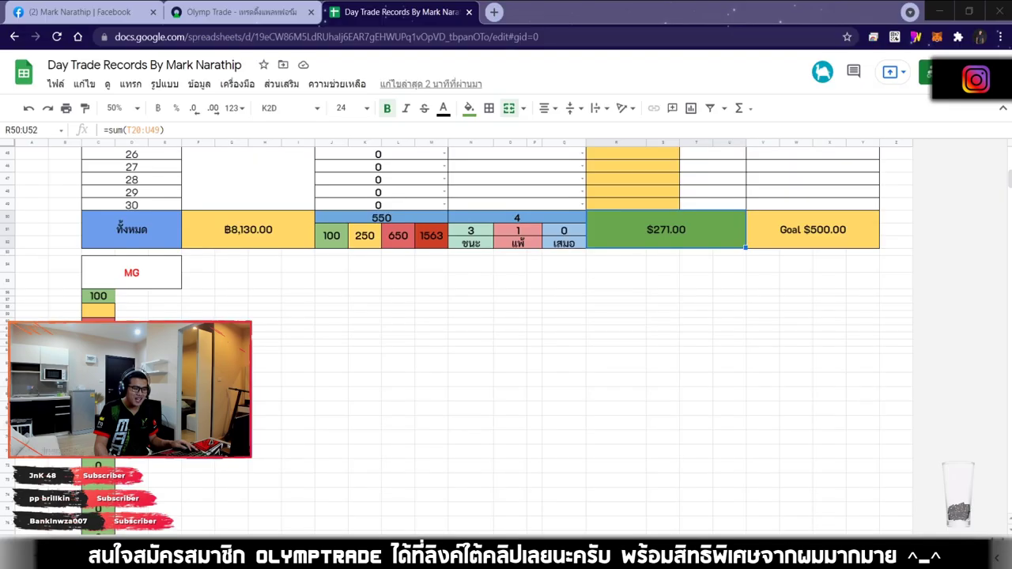
In the Day Trade Records sheet, examine the totals row against the goal, and review the balance chart and the logged trade rows.
{"action": "left_click", "coordinate": [823, 235]}
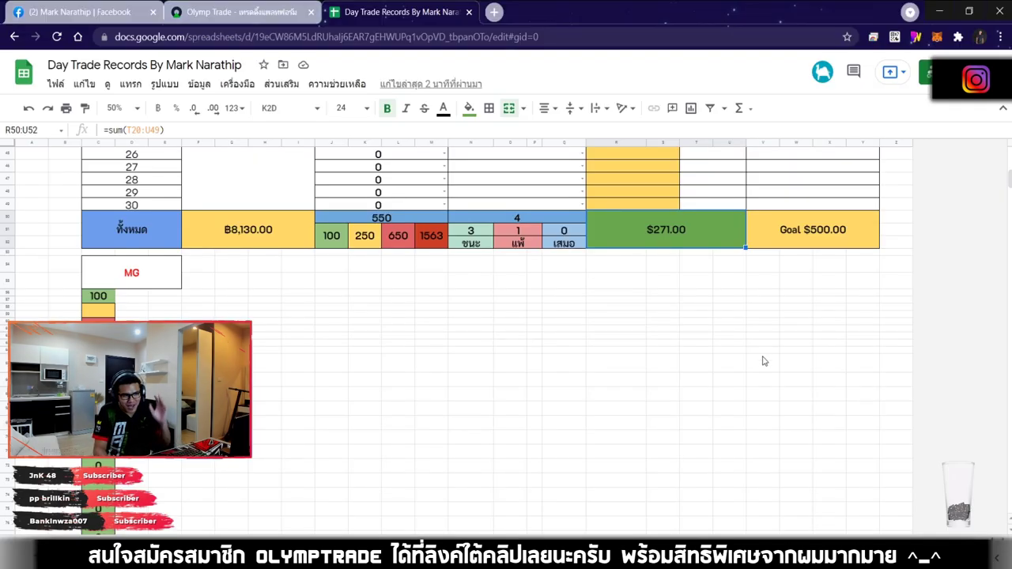
{"action": "scroll", "coordinate": [708, 356], "scroll_direction": "up", "scroll_amount": 4}
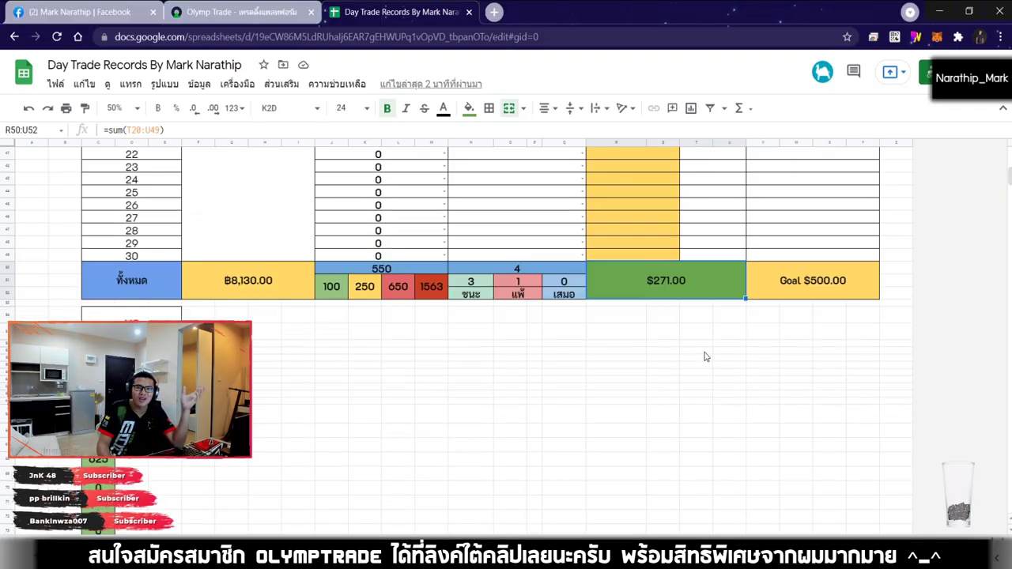
{"action": "scroll", "coordinate": [706, 357], "scroll_direction": "down", "scroll_amount": 2}
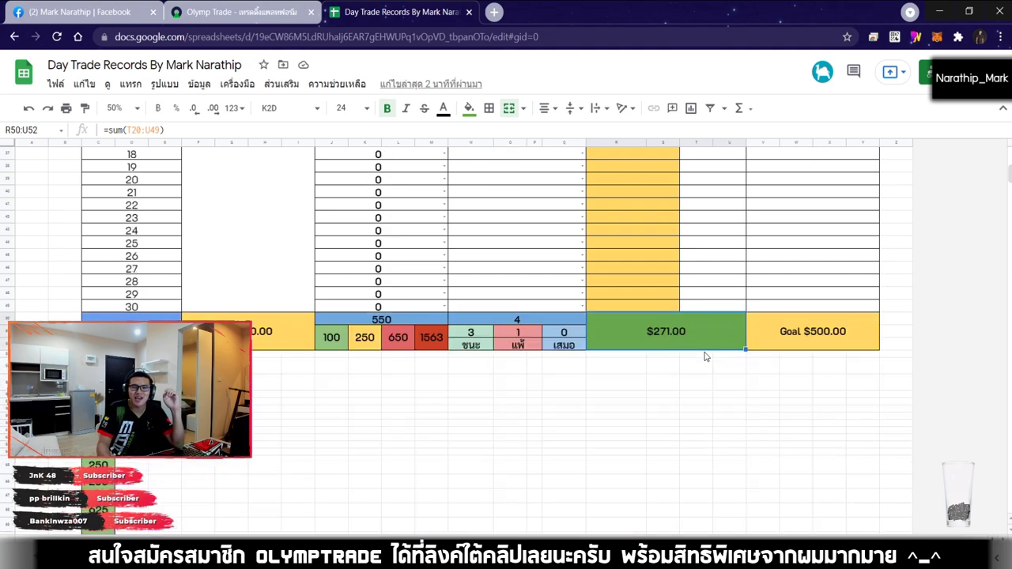
{"action": "scroll", "coordinate": [676, 354], "scroll_direction": "down", "scroll_amount": 1}
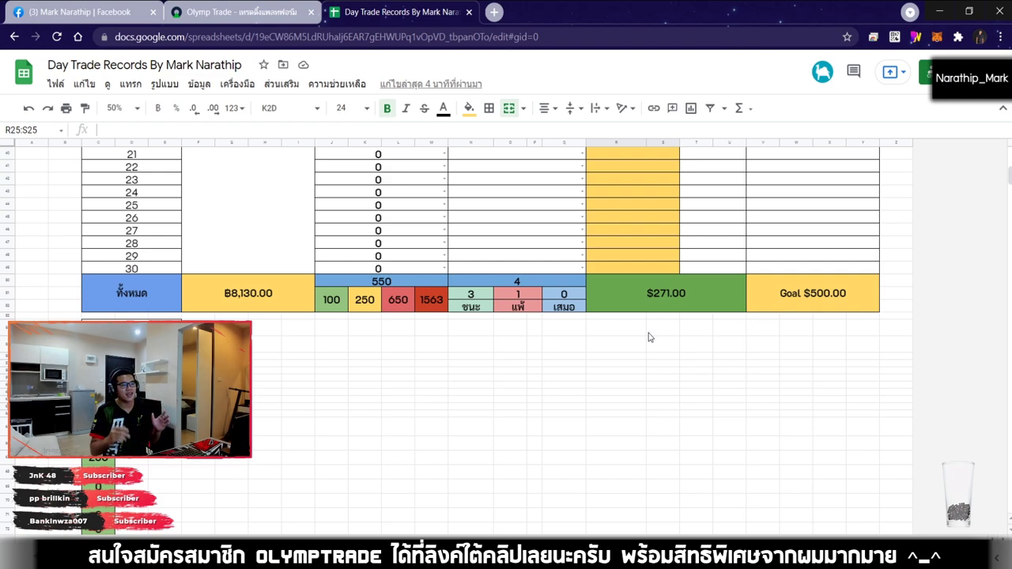
{"action": "scroll", "coordinate": [657, 408], "scroll_direction": "up", "scroll_amount": 10}
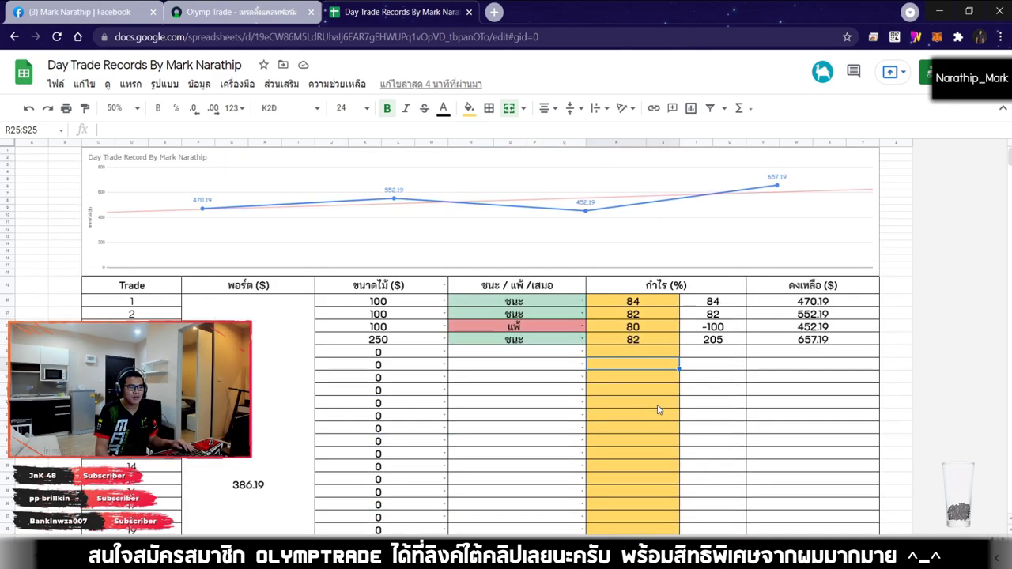
{"action": "left_click", "coordinate": [664, 421]}
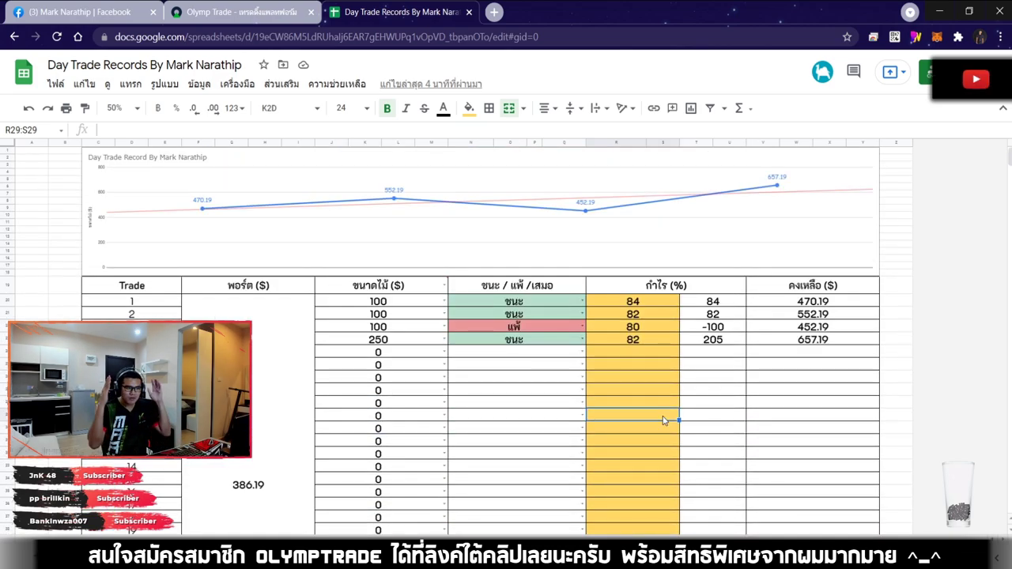